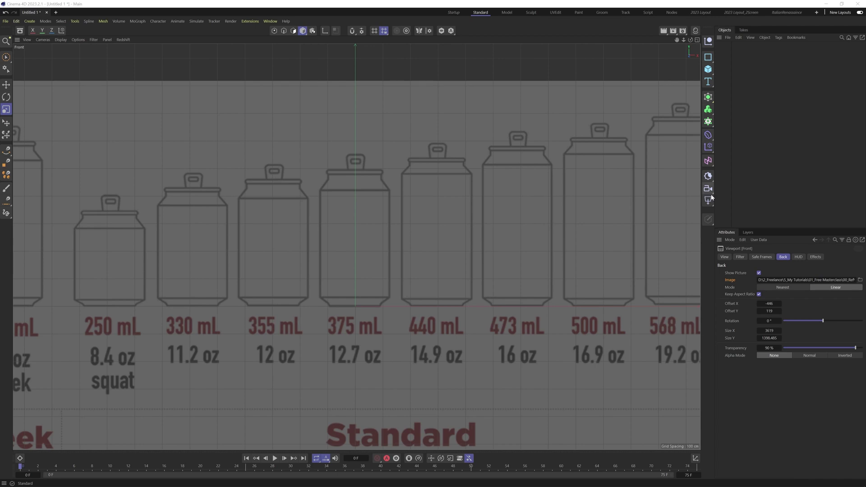
Add a Circle spline at the origin and lay it flat by setting its plane to XZ.
click(709, 70)
click(709, 58)
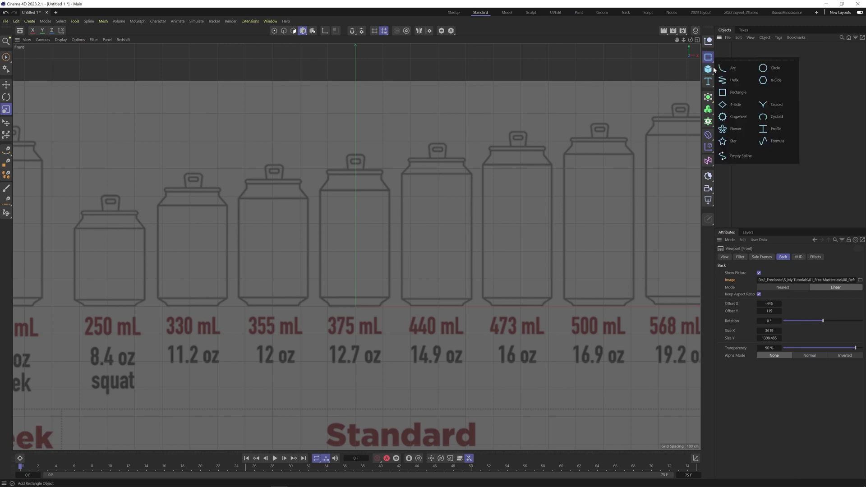
click(774, 68)
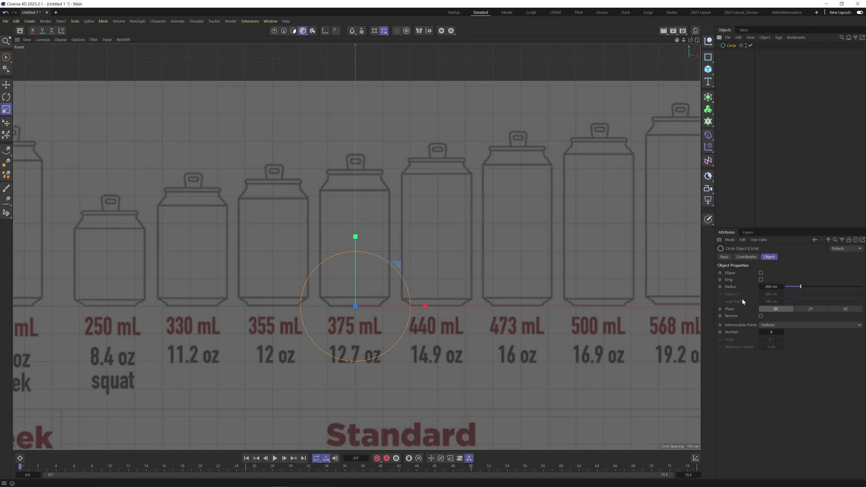
click(802, 309)
click(842, 309)
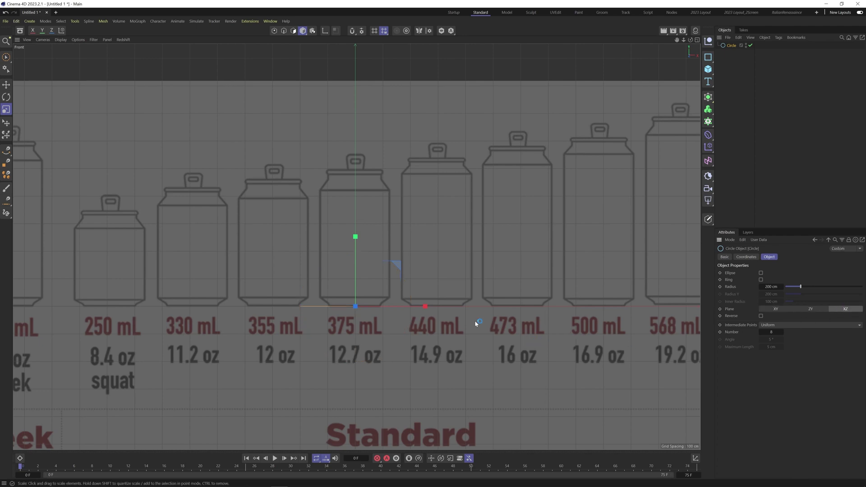
Reduce the circle's radius to about 95 cm to match the bottom edge of the 375 mL can.
drag(776, 287, 769, 287)
scroll(348, 309, up, 6)
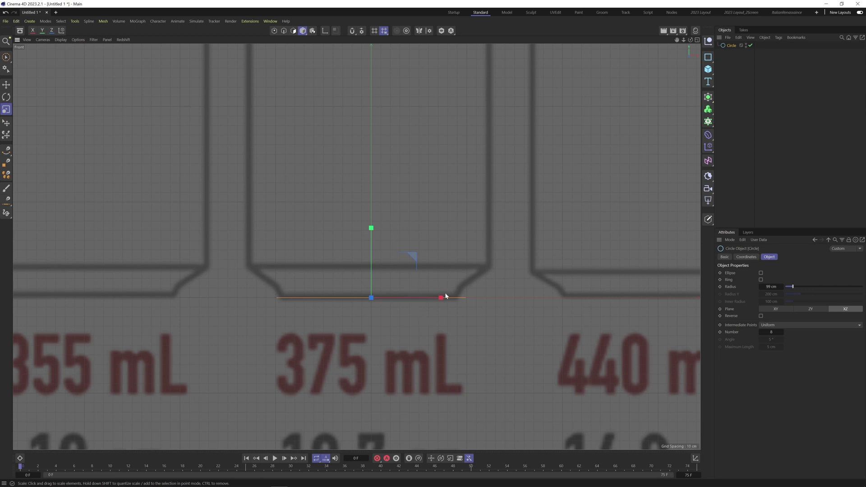
drag(441, 298, 436, 299)
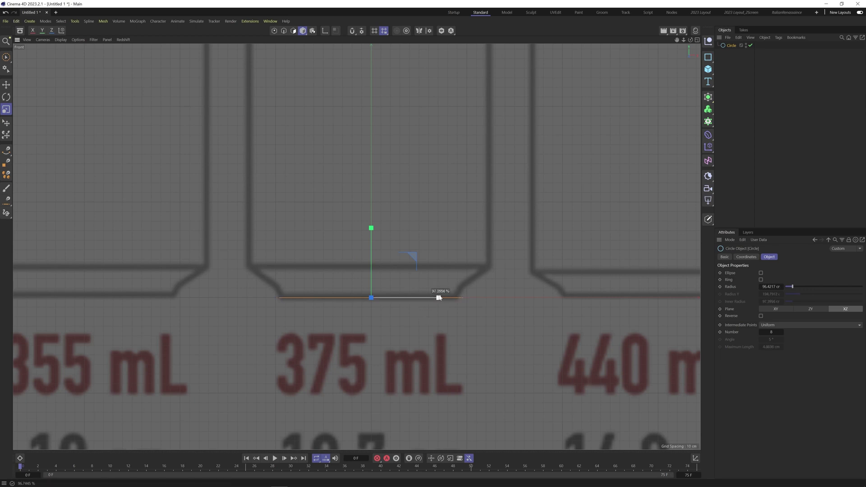
drag(437, 298, 438, 297)
click(482, 309)
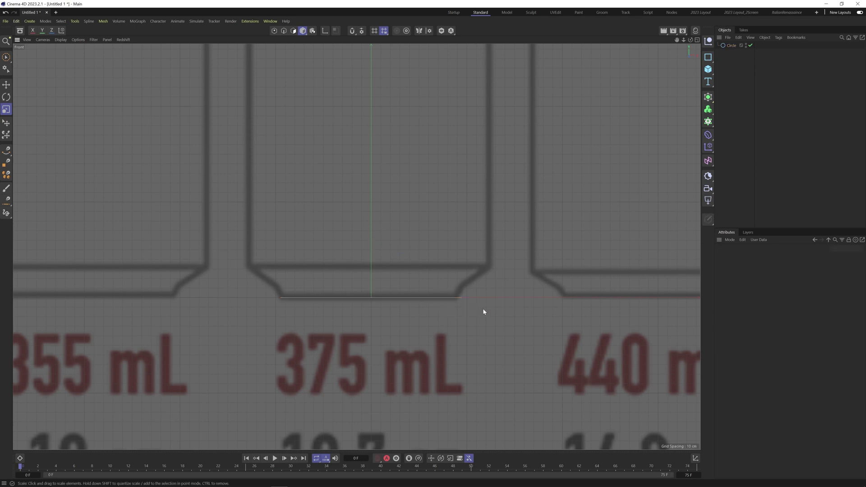
Align the front view's background picture with the circle by setting Offset X to -443 and Offset Y to 120.
key(shift+v)
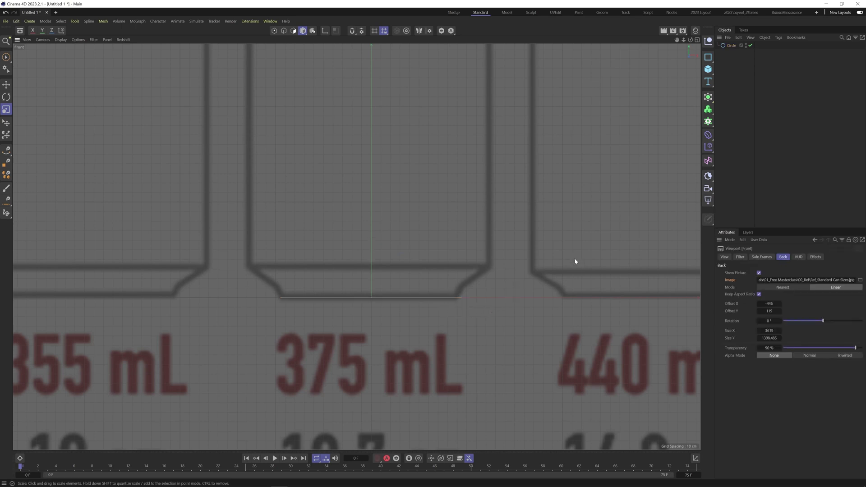
drag(771, 306, 772, 303)
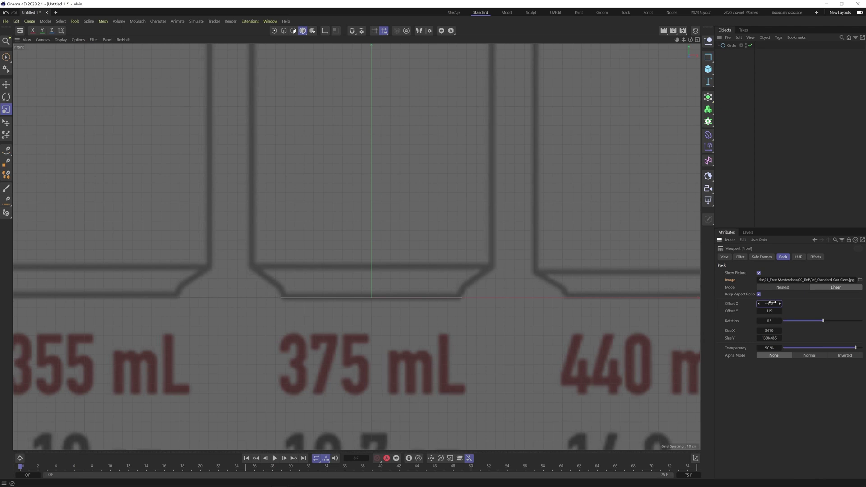
drag(772, 302, 766, 309)
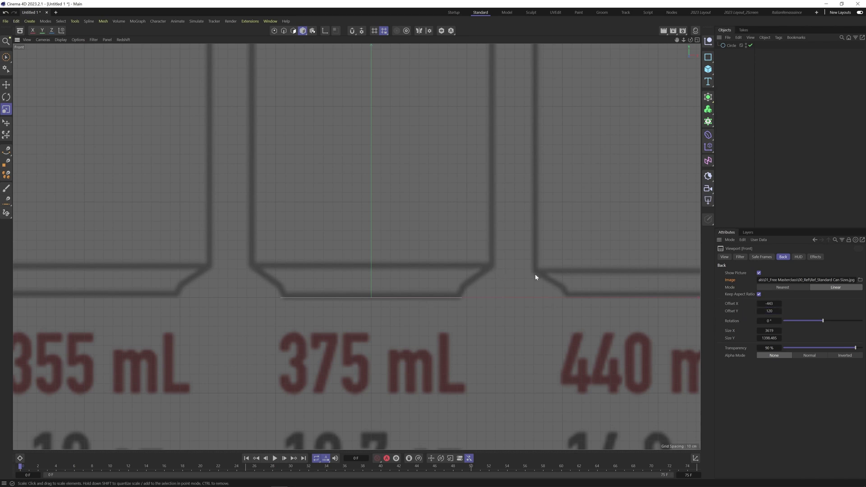
Duplicate the base circle a short distance upward and enlarge the copy slightly to follow the can's bottom outline.
click(417, 298)
key(space)
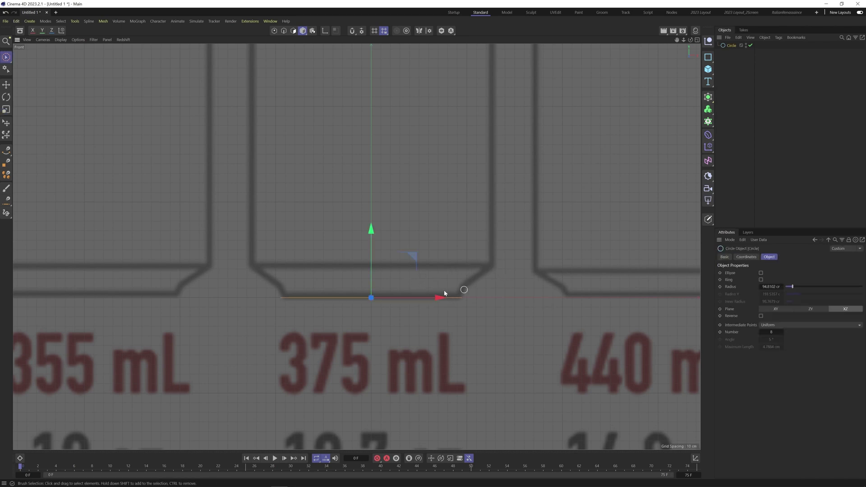
scroll(443, 323, down, 3)
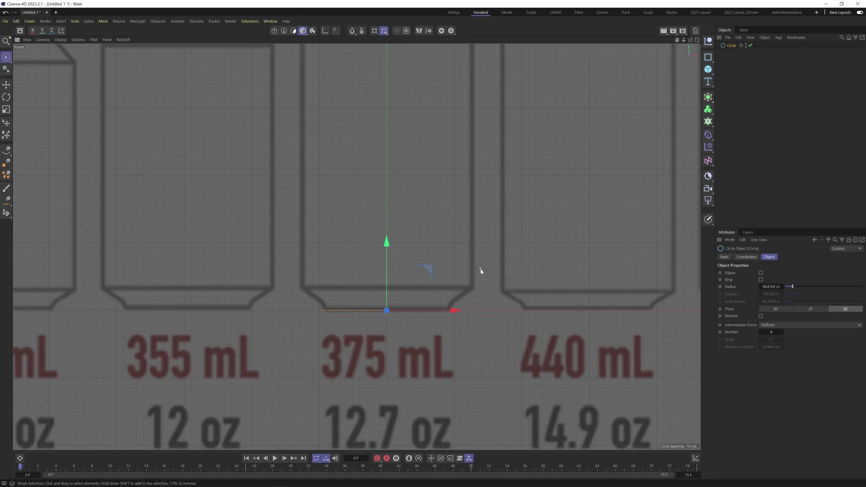
mouse_move(480, 270)
alt+middle_down()
mouse_move(475, 289)
mouse_move(462, 275)
alt+middle_up()
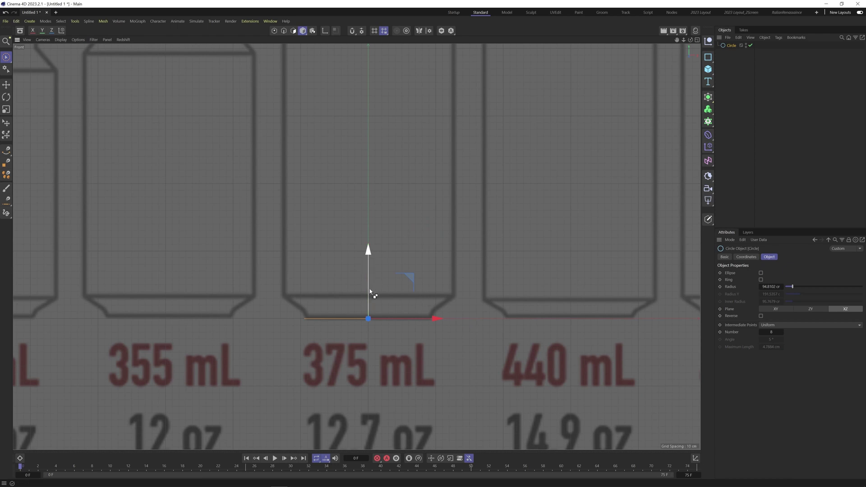
mouse_move(370, 293)
mouse_down()
mouse_move(369, 266)
mouse_move(370, 285)
mouse_up()
scroll(370, 328, up, 2)
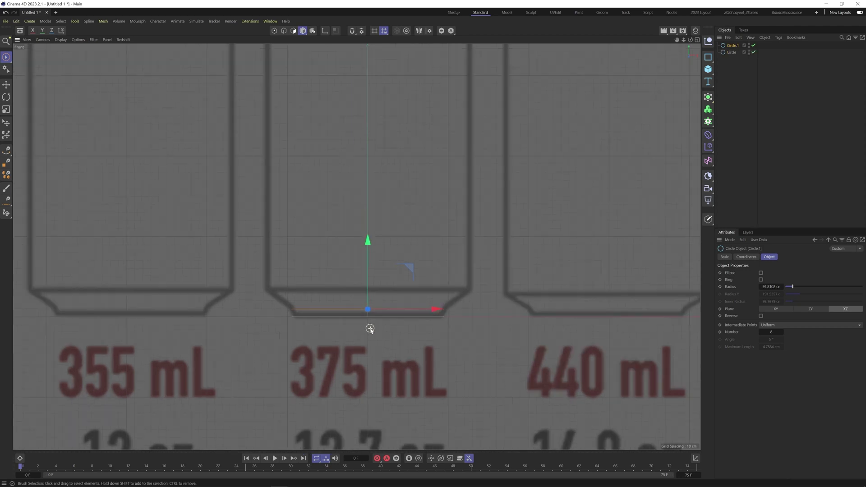
scroll(370, 329, up, 2)
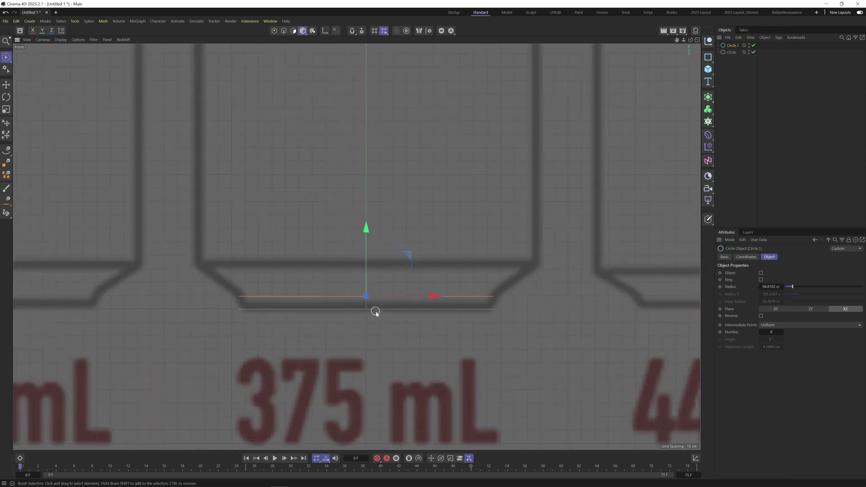
key(t)
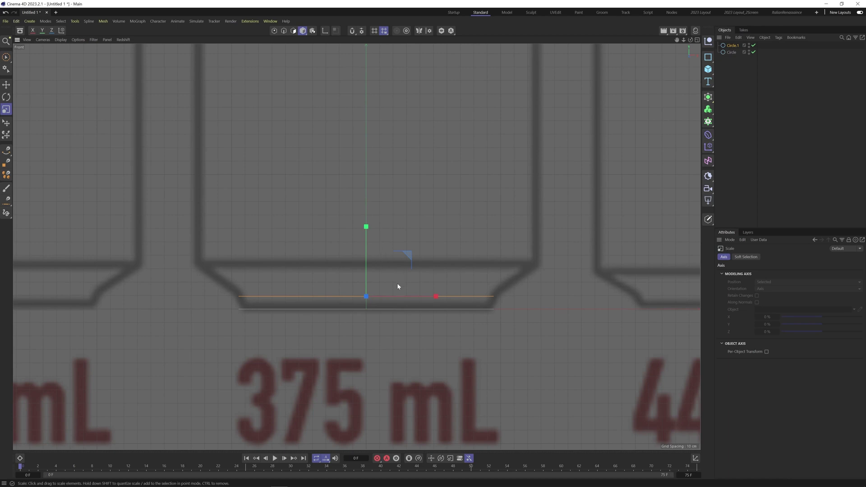
drag(397, 285, 404, 285)
Duplicate the second circle upward to the middle of the base taper and widen the copy to the slanted outline.
key(9)
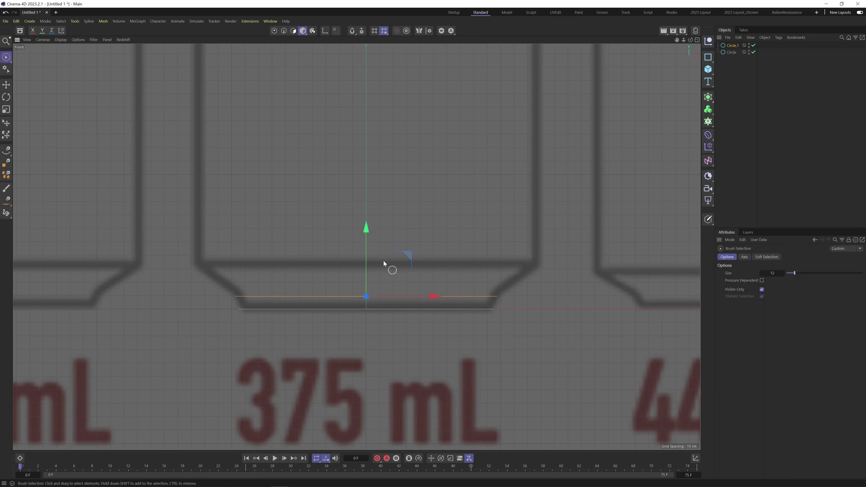
drag(369, 231, 373, 225)
key(t)
drag(409, 276, 453, 273)
Duplicate the circle up to the lower edge of the can body and widen the copy to a radius of about 128 cm.
key(9)
drag(366, 215, 367, 202)
key(t)
drag(415, 246, 440, 244)
scroll(440, 246, down, 2)
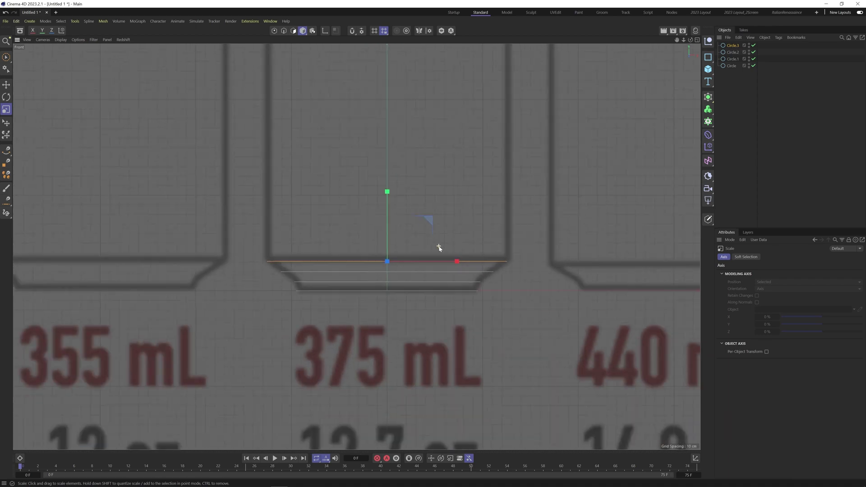
scroll(439, 247, down, 5)
scroll(440, 248, up, 5)
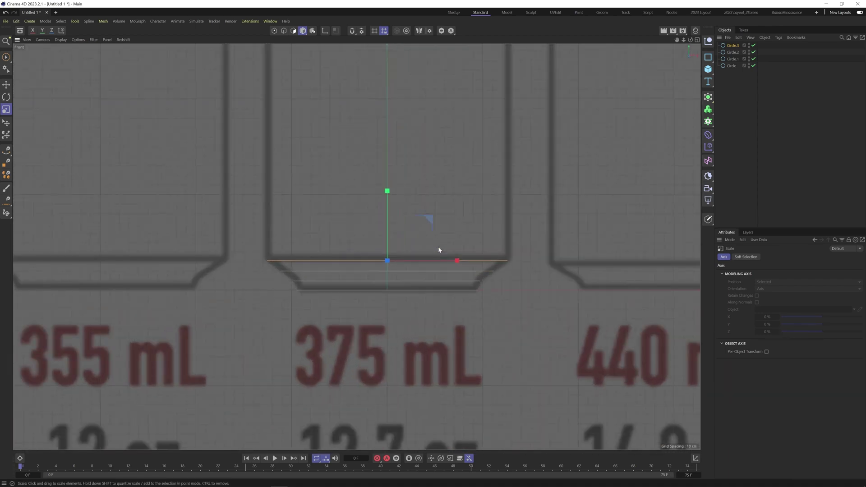
scroll(436, 249, up, 3)
scroll(431, 249, down, 1)
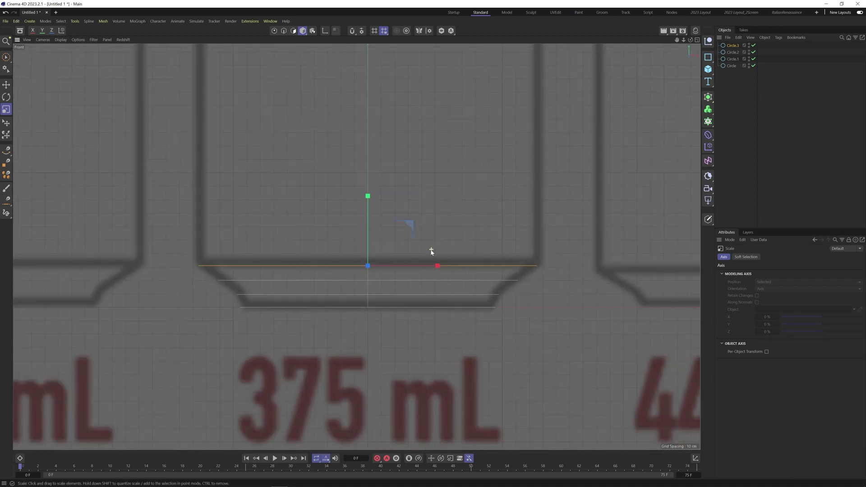
drag(412, 250, 421, 254)
Duplicate the widest circle and place the copy just above it at the lower edge of the body.
key(9)
mouse_move(371, 200)
mouse_down()
mouse_move(369, 190)
mouse_move(379, 202)
mouse_up()
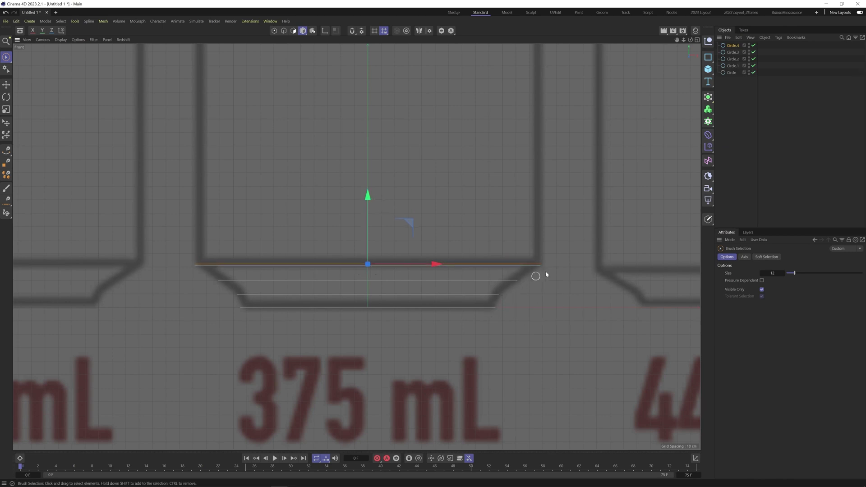
drag(367, 195, 374, 195)
click(734, 45)
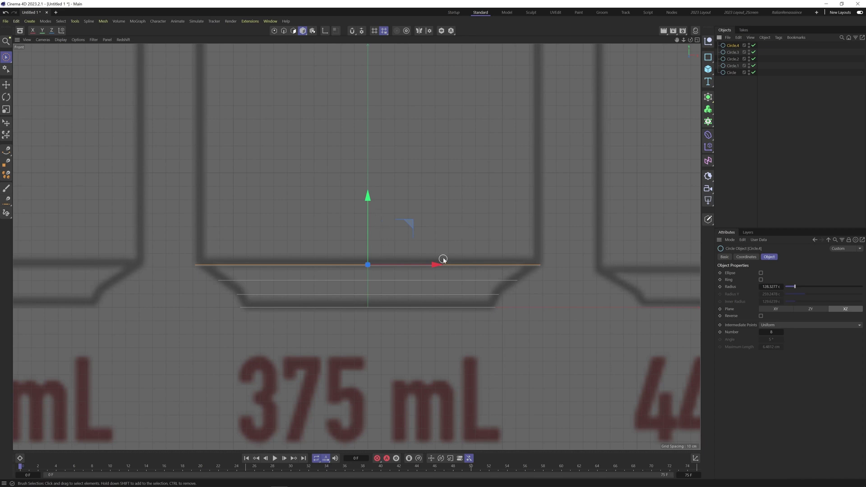
Duplicate the body circle upward at intervals along the can's straight wall to the shoulder.
ctrl+drag(371, 203, 360, 100)
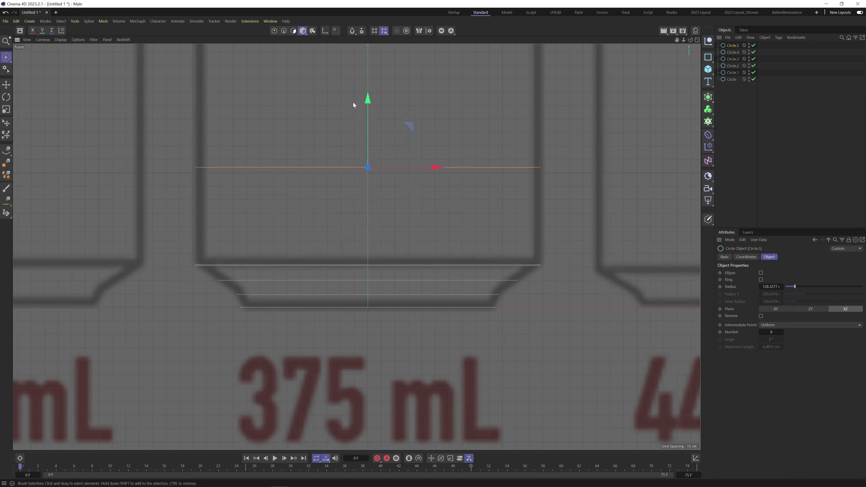
scroll(374, 193, down, 3)
scroll(373, 194, down, 3)
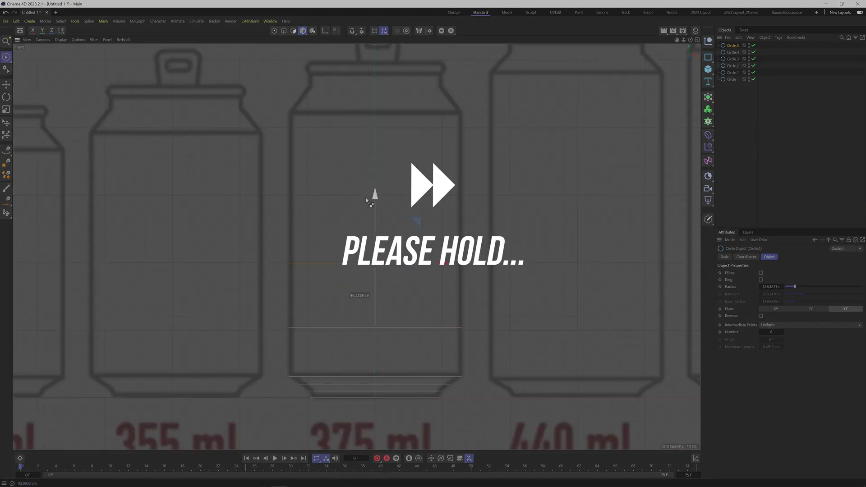
scroll(373, 194, up, 5)
ctrl+drag(370, 189, 385, 172)
scroll(385, 171, up, 4)
Duplicate circles up the shoulder, neck and rim, scaling each copy to the can's reference outline.
ctrl+drag(337, 219, 338, 161)
key(t)
drag(424, 147, 396, 147)
key(space)
ctrl+drag(337, 124, 336, 72)
key(t)
drag(408, 96, 448, 103)
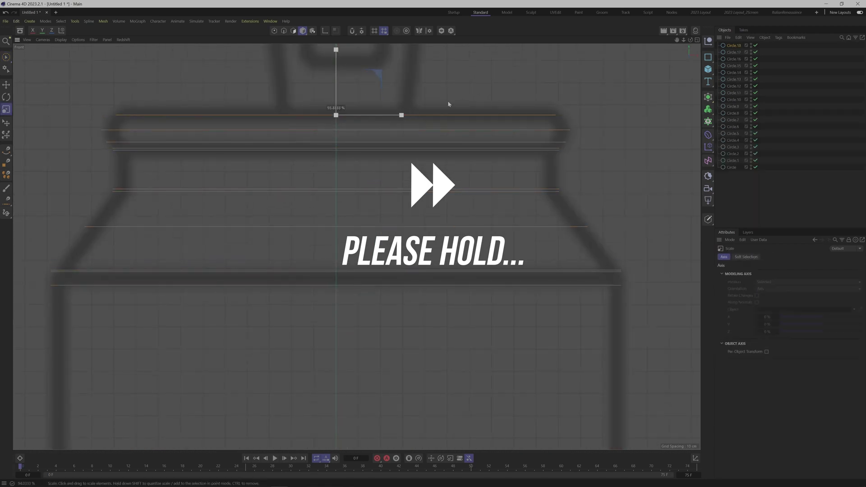
Duplicate a circle at the very top of the rim and shrink it slightly inward to round the edge.
key(space)
scroll(356, 166, down, 3)
mouse_move(342, 139)
mouse_down()
mouse_move(348, 149)
mouse_move(342, 141)
mouse_up()
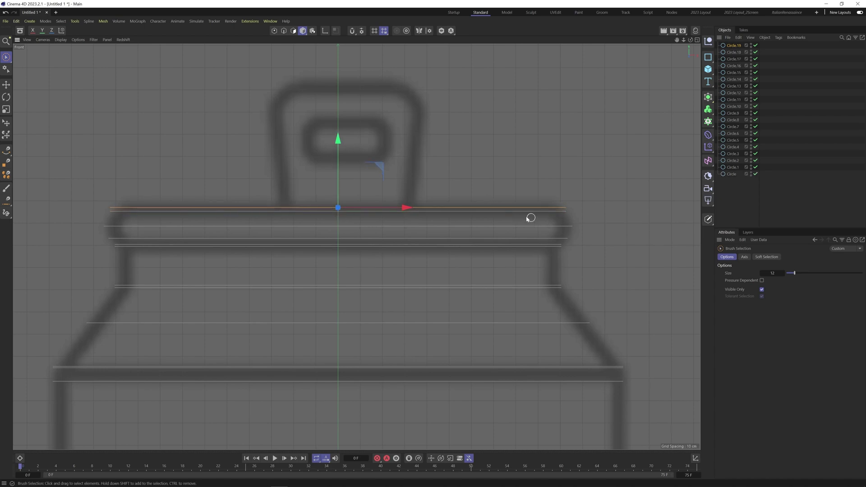
key(t)
mouse_move(506, 188)
mouse_down()
mouse_move(485, 205)
mouse_move(502, 201)
mouse_up()
Duplicate the top rim circle slightly downward and shrink the copy to start the rim's inner side.
key(9)
mouse_move(338, 141)
mouse_down()
mouse_move(337, 151)
mouse_move(338, 144)
mouse_up()
key(t)
drag(453, 153, 445, 155)
Make two more downward copies of the inner rim circle to form the recess of the lid.
key(9)
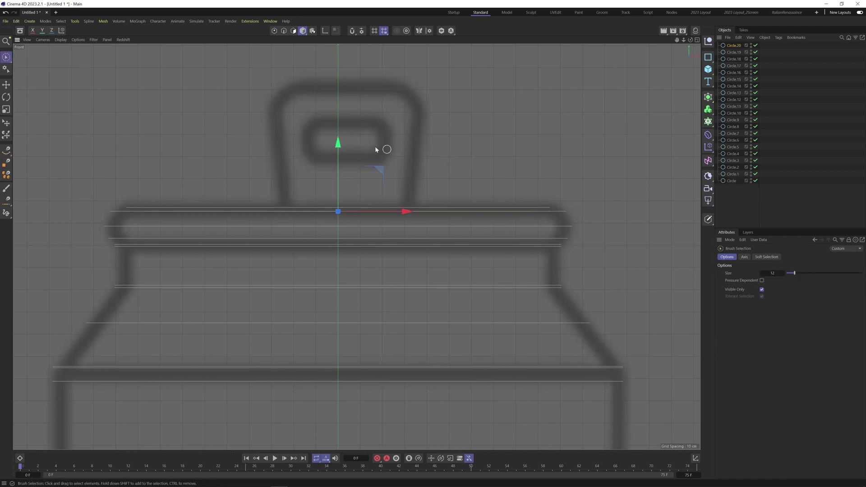
drag(343, 149, 342, 146)
drag(338, 142, 339, 170)
ctrl+click(339, 158)
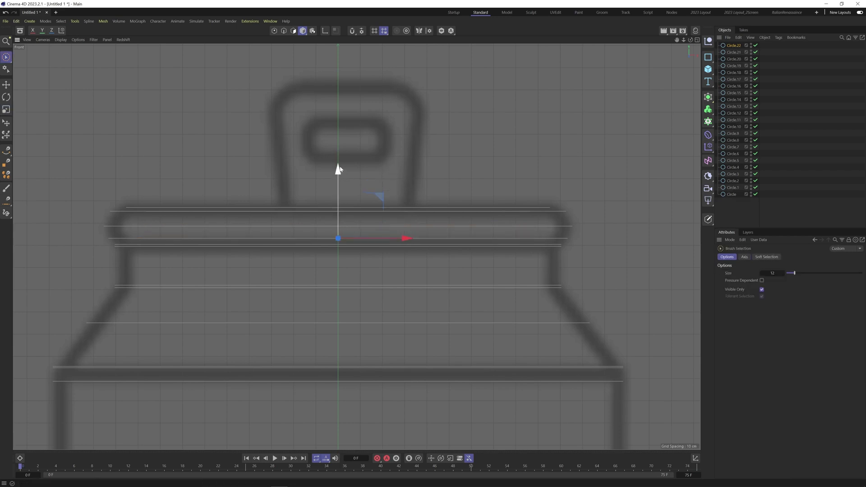
In the perspective view, duplicate the lowest recessed lid circle in place with a slightly smaller radius.
middle_click(439, 181)
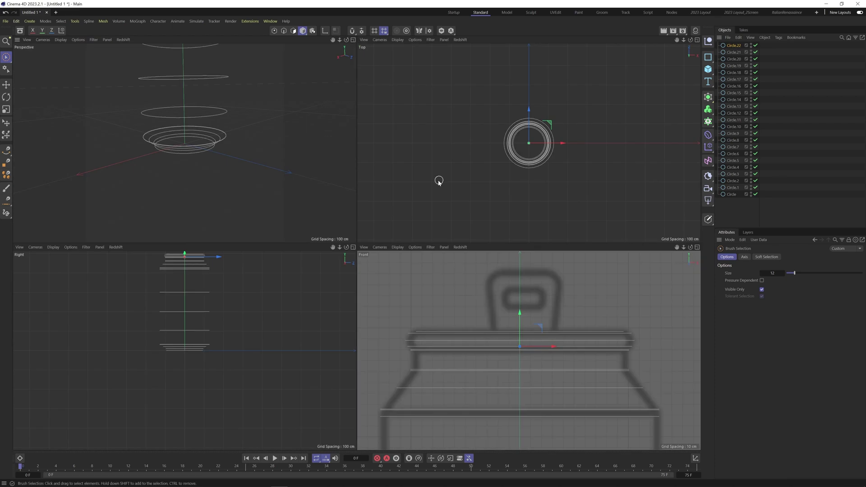
middle_click(196, 154)
scroll(273, 210, down, 4)
scroll(307, 196, down, 3)
scroll(326, 261, up, 4)
scroll(309, 213, up, 5)
alt+drag(331, 257, 325, 251)
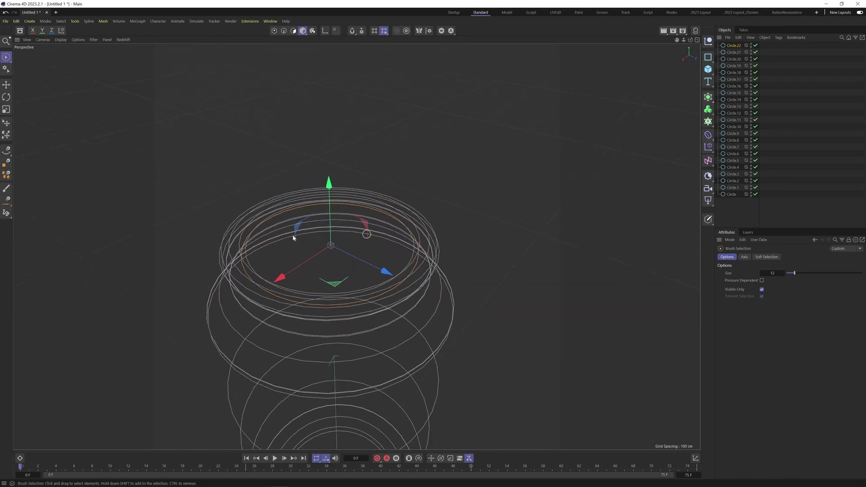
alt+drag(354, 274, 358, 267)
scroll(358, 266, up, 2)
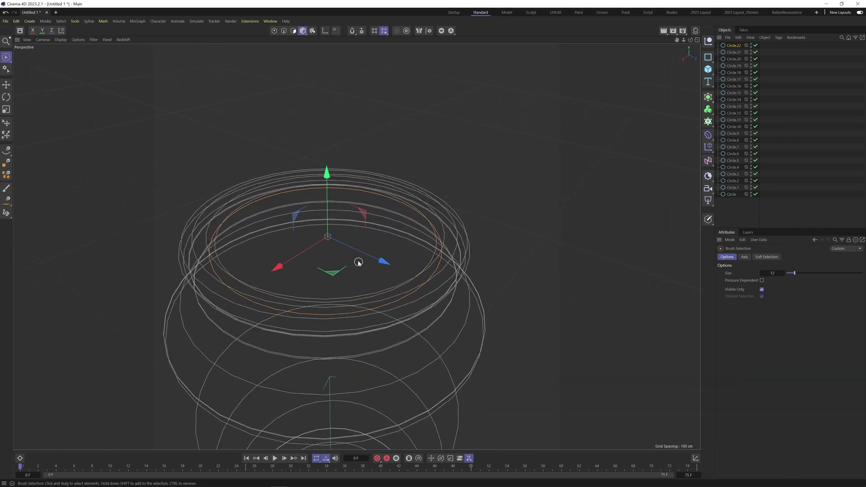
key(t)
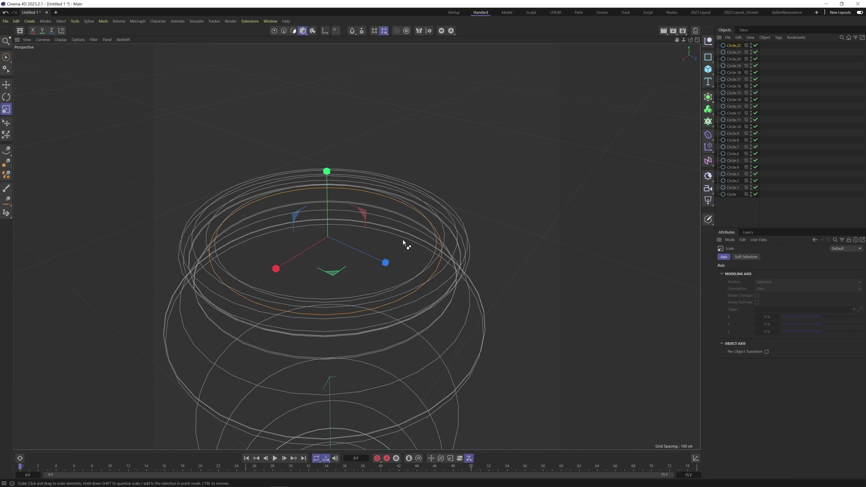
mouse_move(403, 240)
mouse_down()
mouse_move(395, 240)
mouse_move(393, 223)
mouse_move(392, 257)
mouse_move(397, 244)
mouse_up()
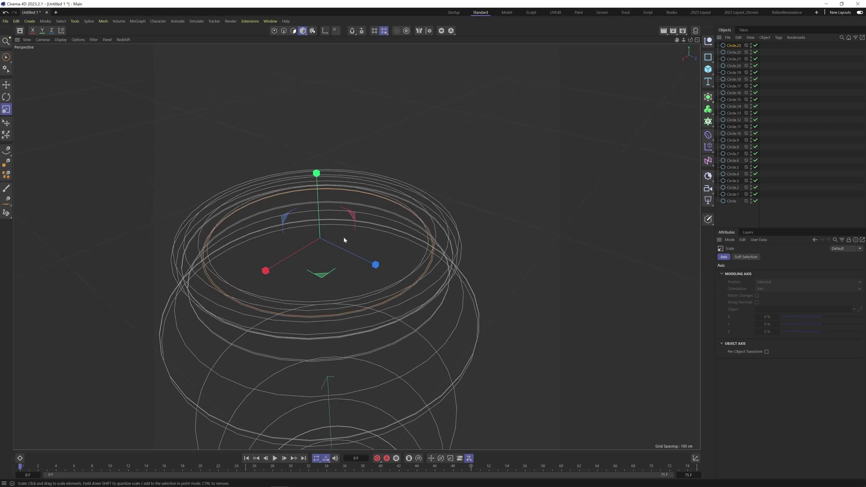
Duplicate the new lid circle and shrink the copy towards the lid's centre to close the top.
drag(382, 233, 140, 347)
alt+drag(306, 250, 315, 229)
alt+middle_drag(311, 252, 316, 159)
scroll(321, 186, up, 1)
scroll(321, 186, down, 6)
alt+drag(319, 220, 326, 235)
scroll(528, 195, up, 1)
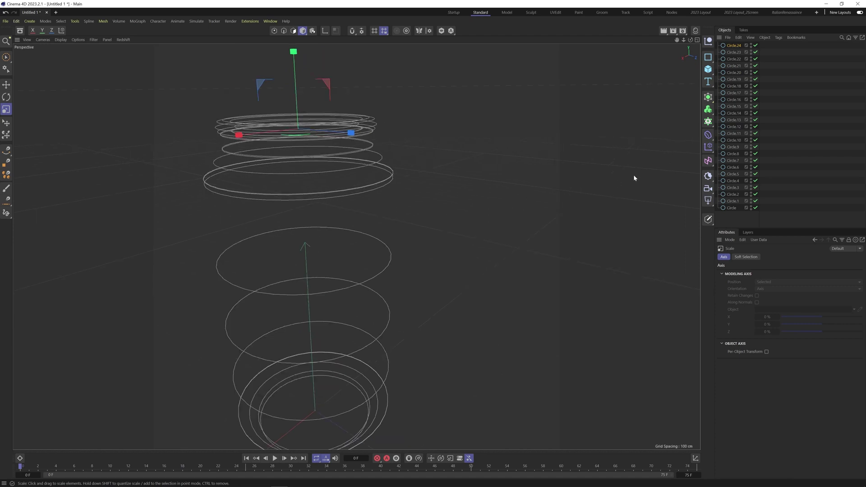
Add a Loft generator and nest all the can's circle splines inside it to generate the can surface.
click(735, 215)
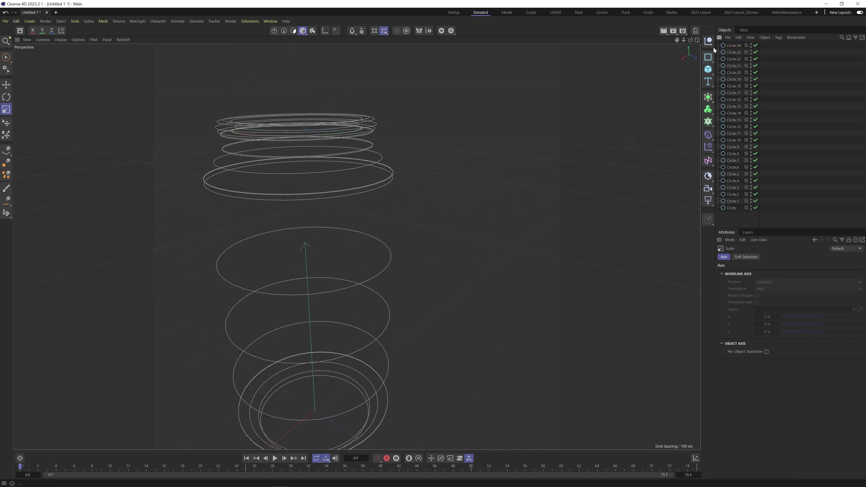
click(707, 107)
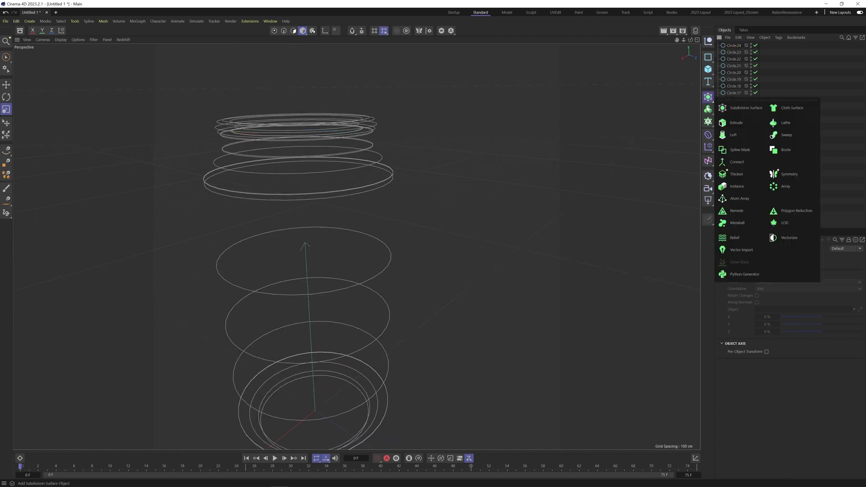
click(732, 135)
drag(731, 221, 732, 47)
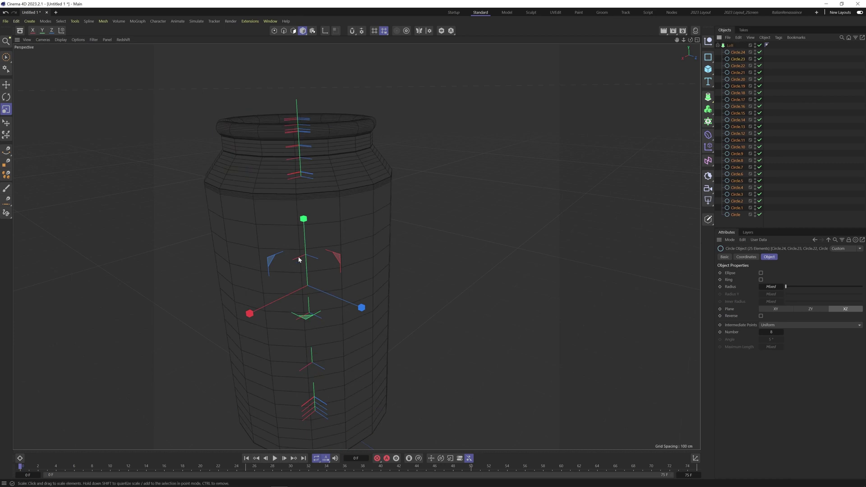
alt+drag(323, 267, 359, 274)
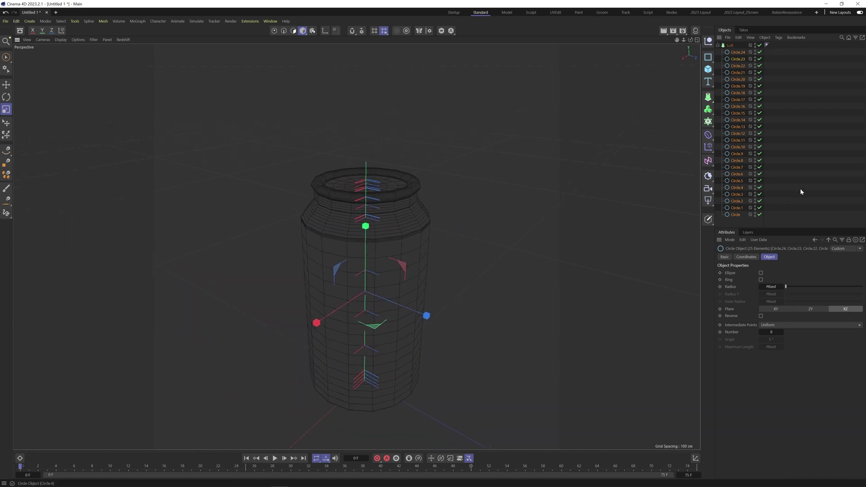
Collapse the Loft's children and raise the Loft's Subdivision U to 52.
click(801, 191)
click(719, 46)
click(729, 46)
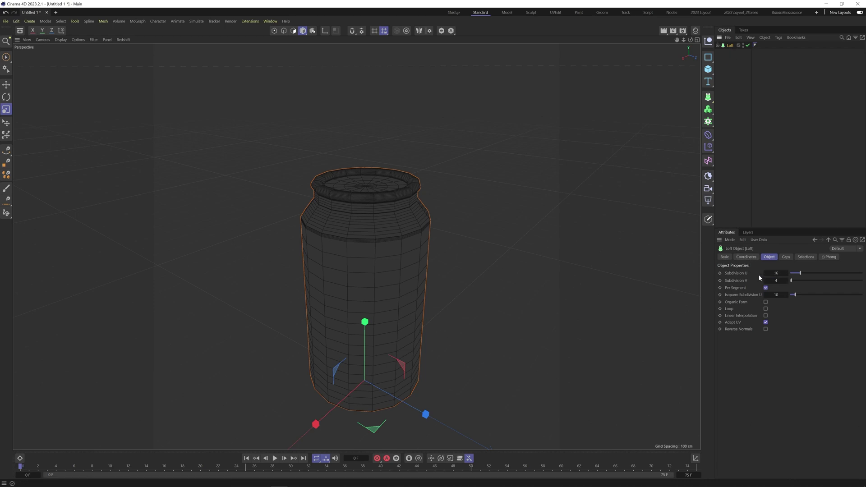
drag(790, 277, 827, 273)
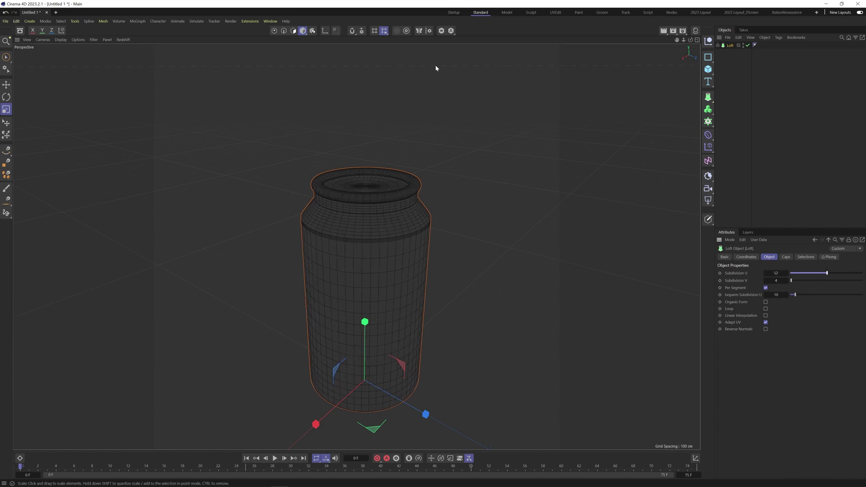
Display the perspective view with Gouraud Shading and check the can's smooth surface.
click(302, 33)
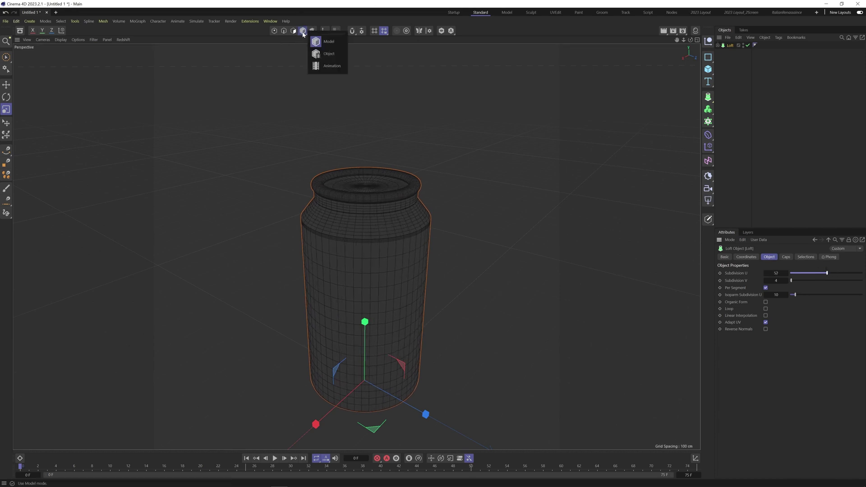
click(318, 41)
click(59, 40)
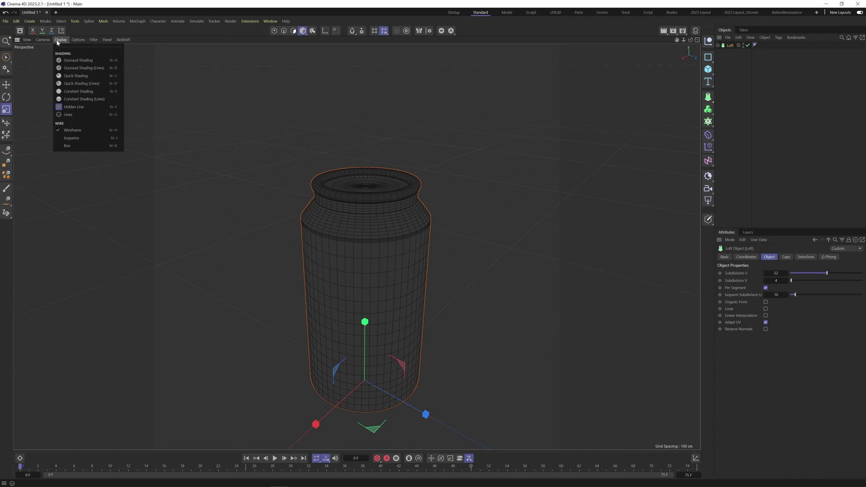
click(72, 61)
alt+drag(373, 272, 385, 290)
alt+middle_drag(385, 291, 376, 245)
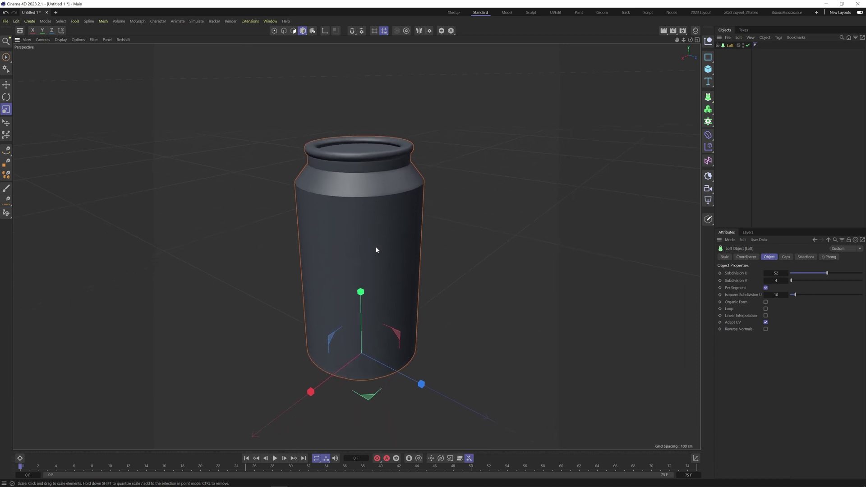
Display the can with Gouraud Shading (Lines) and set the Loft's Subdivision U to 32.
drag(826, 274, 803, 273)
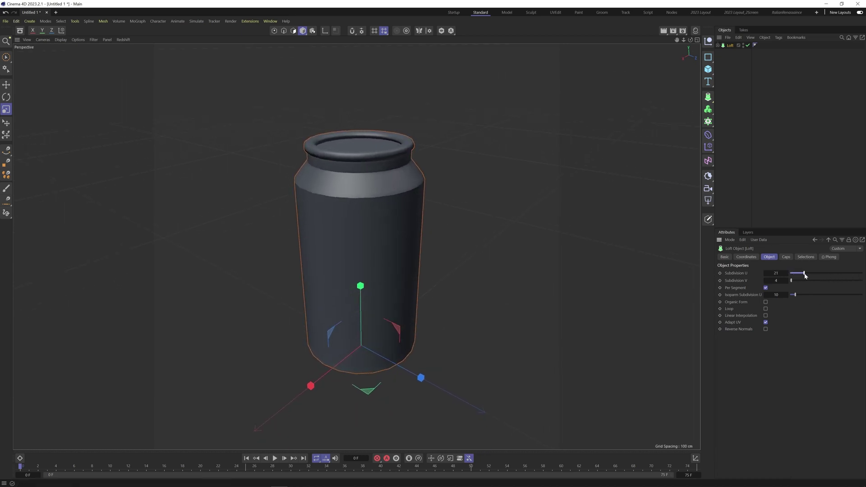
click(61, 39)
click(81, 67)
mouse_move(802, 276)
mouse_down()
mouse_move(793, 276)
mouse_move(817, 280)
mouse_up()
double_click(776, 273)
text(32)
key(Return)
Set the Loft's Subdivision V to 2 and check the mesh from below.
alt+drag(367, 274, 345, 206)
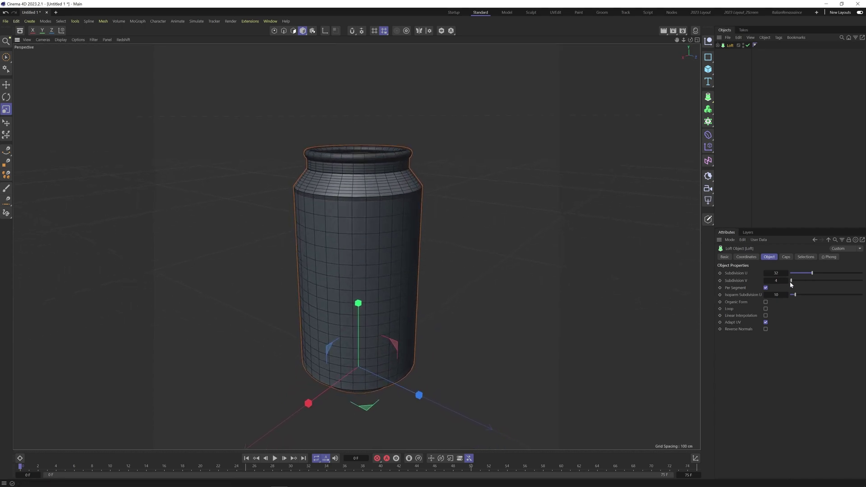
drag(794, 281, 785, 280)
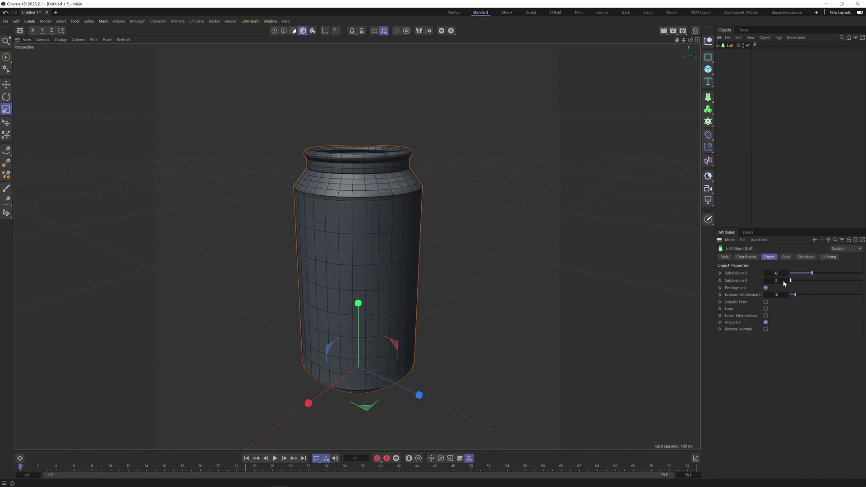
alt+drag(365, 332, 363, 193)
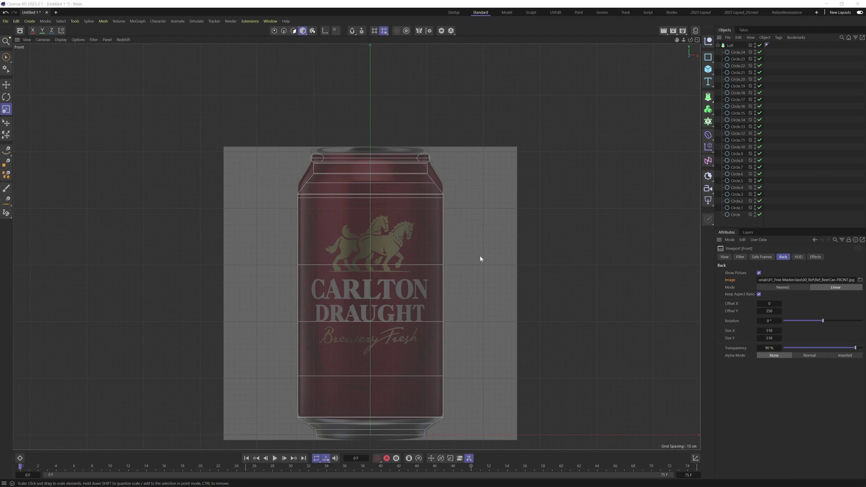
In the front view, compare the circle outlines at the can's base, body and shoulder with the reference image.
alt+middle_drag(471, 301, 468, 278)
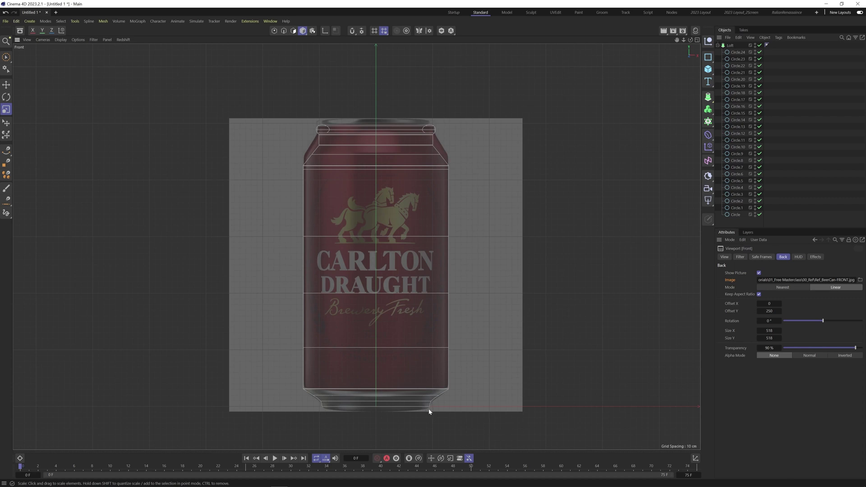
scroll(430, 410, up, 10)
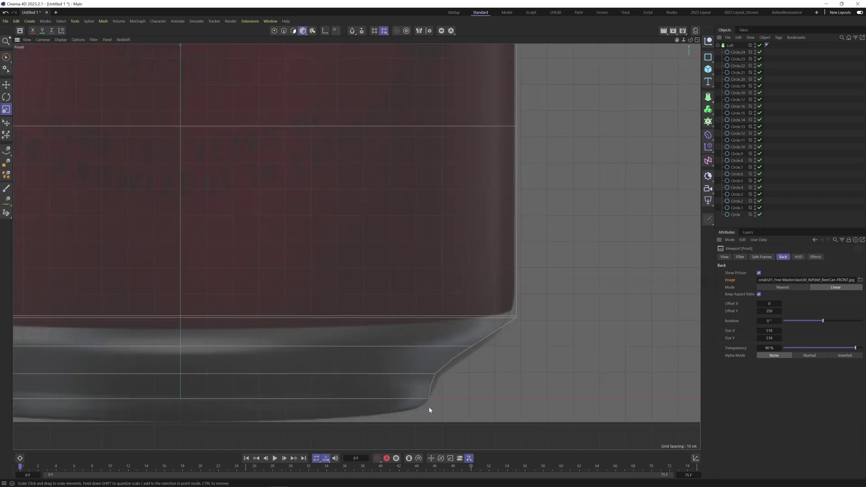
scroll(429, 407, down, 10)
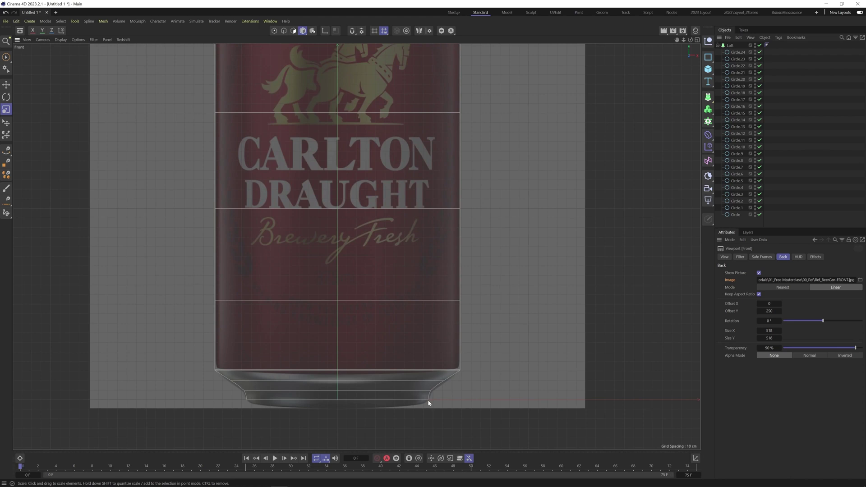
scroll(462, 348, down, 5)
scroll(461, 363, up, 5)
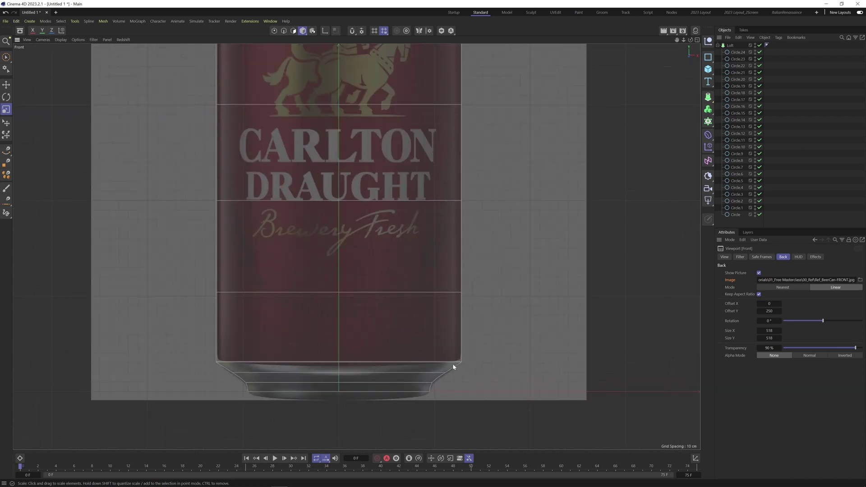
scroll(498, 261, down, 1)
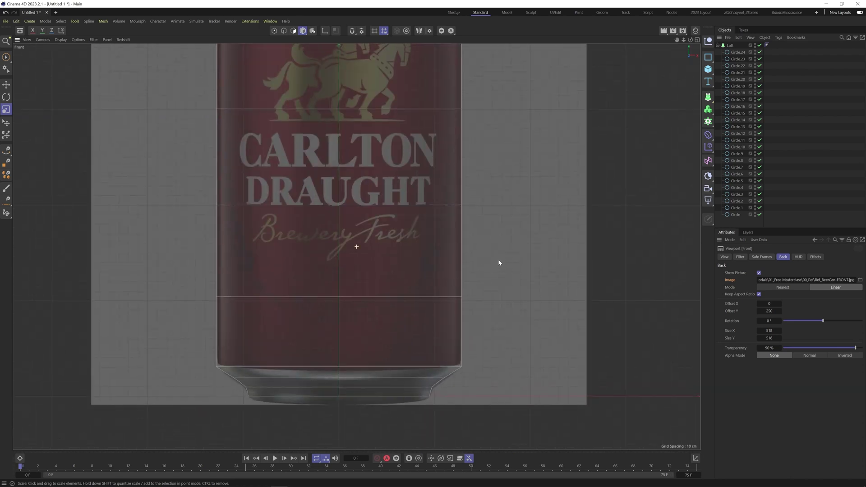
alt+middle_drag(499, 261, 522, 397)
scroll(500, 307, up, 1)
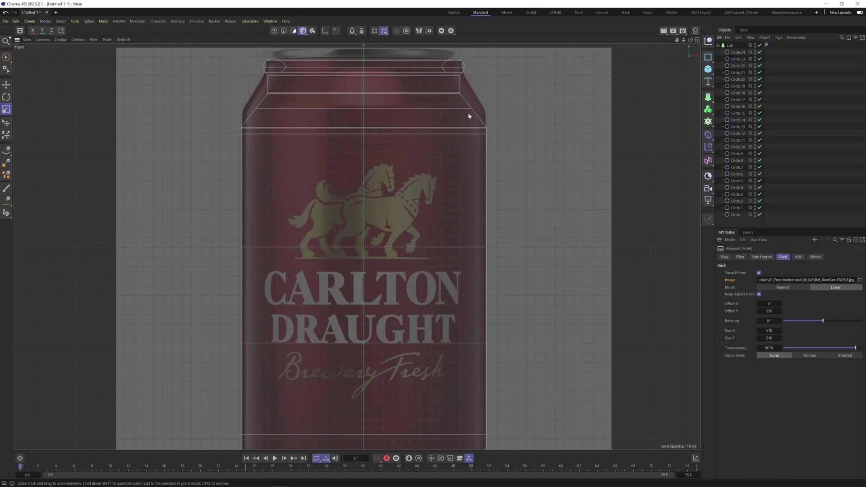
alt+middle_drag(468, 116, 456, 182)
alt+middle_drag(494, 227, 504, 278)
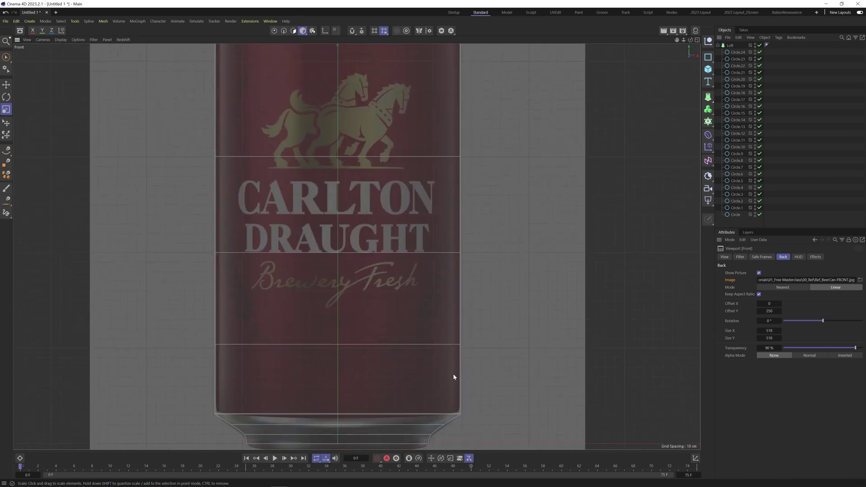
scroll(497, 143, down, 1)
alt+middle_drag(498, 142, 541, 358)
scroll(534, 212, up, 1)
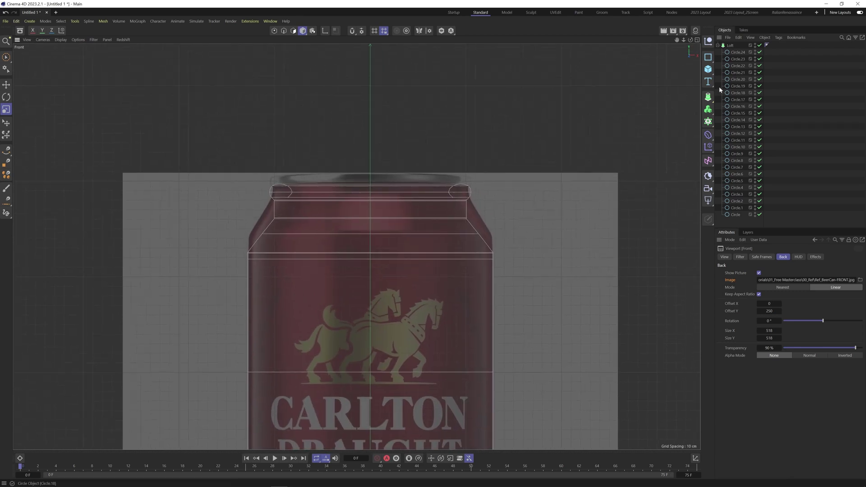
Disable the shoulder, rim and lid circles from Circle.9 to Circle.24 and delete them.
drag(760, 52, 760, 154)
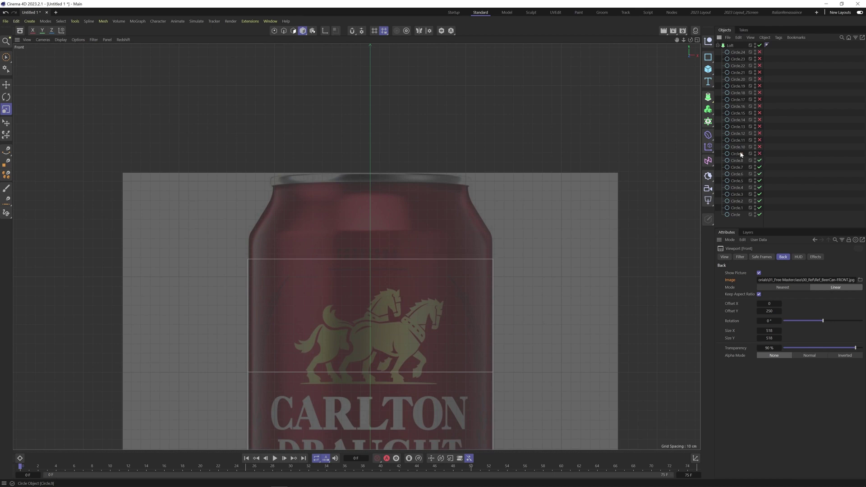
click(740, 154)
shift+click(738, 52)
key(Delete)
Raise the topmost remaining circle to the start of the can's shoulder and duplicate it slightly higher.
click(738, 52)
key(9)
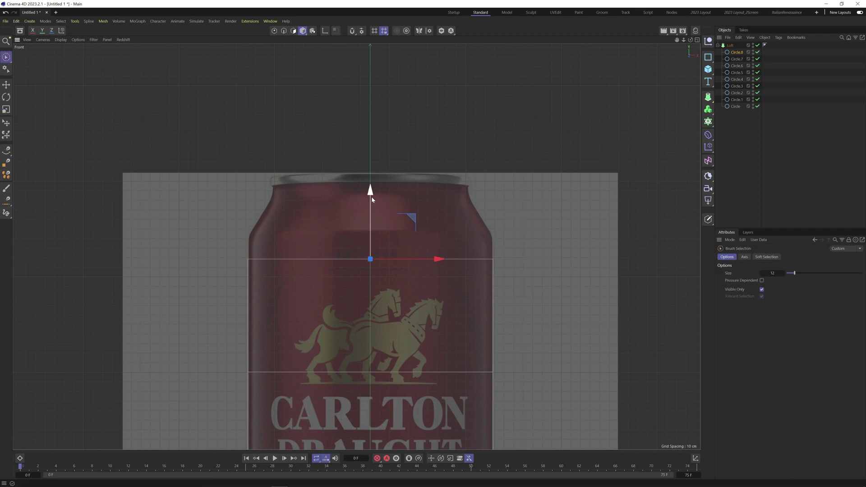
drag(369, 178, 371, 168)
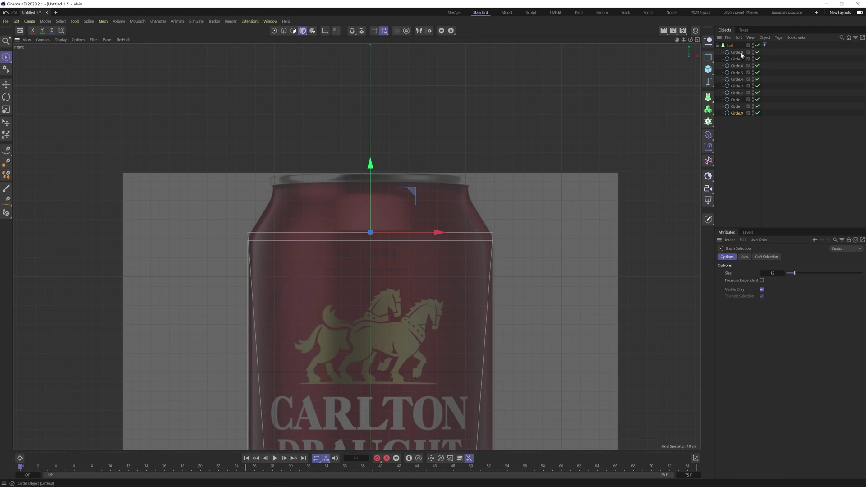
Reorder the circles inside the Loft from the base circle first to Circle.9 last, and select Circle.9.
drag(741, 55, 737, 106)
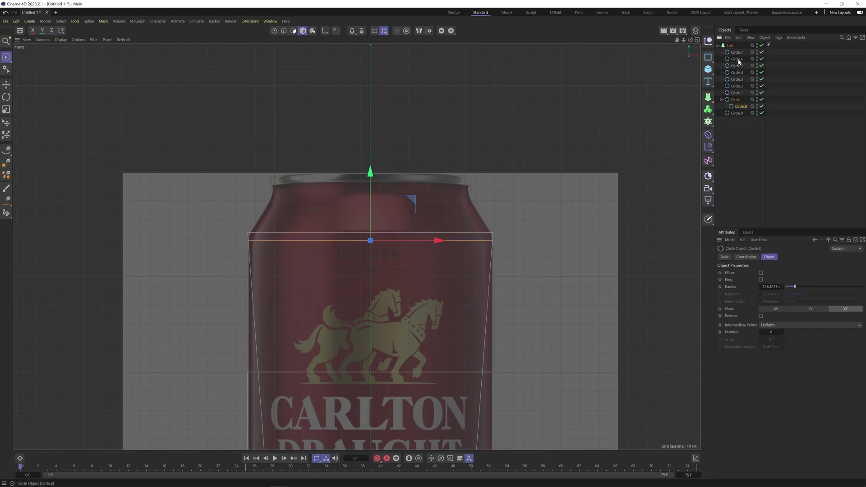
key(ctrl+z)
drag(736, 53, 733, 110)
drag(737, 55, 734, 103)
drag(737, 53, 736, 92)
mouse_move(737, 53)
mouse_down()
mouse_move(733, 91)
mouse_move(734, 65)
mouse_up()
click(736, 114)
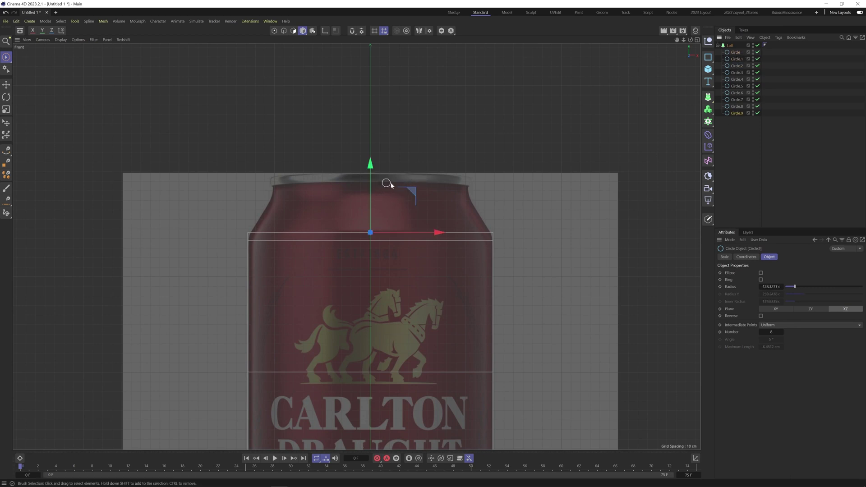
Scale Circle.9 to fit the shoulder edge and make two copies higher up towards the neck.
key(t)
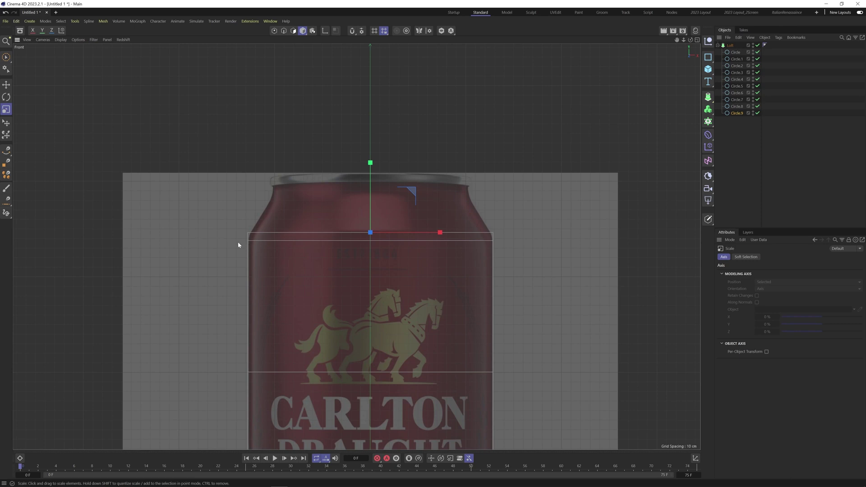
drag(454, 189, 472, 192)
key(space)
ctrl+drag(370, 162, 370, 147)
ctrl+drag(371, 147, 370, 129)
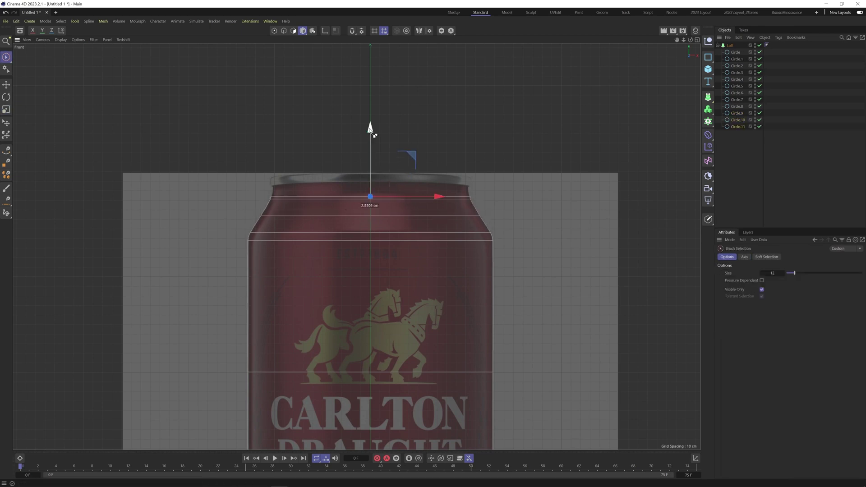
Resize the top neck circle to the reference, then duplicate it upward and resize the copy for the rim.
key(space)
scroll(438, 178, up, 5)
drag(413, 187, 405, 187)
key(space)
ctrl+drag(280, 143, 280, 107)
key(space)
key(space)
drag(371, 130, 365, 129)
Make further copies over the rim's top and down its inner side, resizing the last one.
key(space)
ctrl+drag(279, 107, 280, 106)
ctrl+drag(280, 106, 280, 113)
ctrl+drag(280, 113, 280, 126)
key(space)
drag(367, 135, 369, 135)
In the perspective view, duplicate the recessed lid circle and shrink the copy to the centre to close the lid.
click(697, 40)
click(353, 40)
alt+drag(323, 178, 323, 203)
ctrl+drag(323, 203, 63, 280)
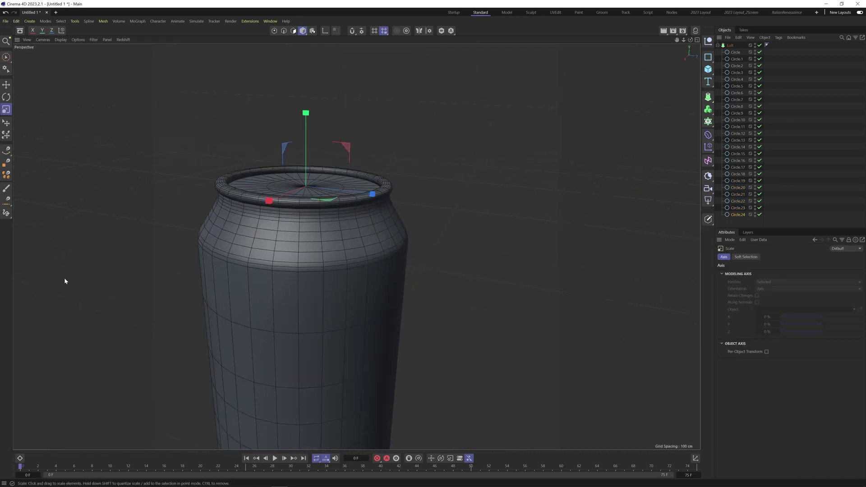
Examine the rim and lid circles up close, then inspect the can's base from below.
click(738, 215)
scroll(354, 213, up, 5)
alt+drag(383, 215, 383, 244)
key(space)
click(738, 180)
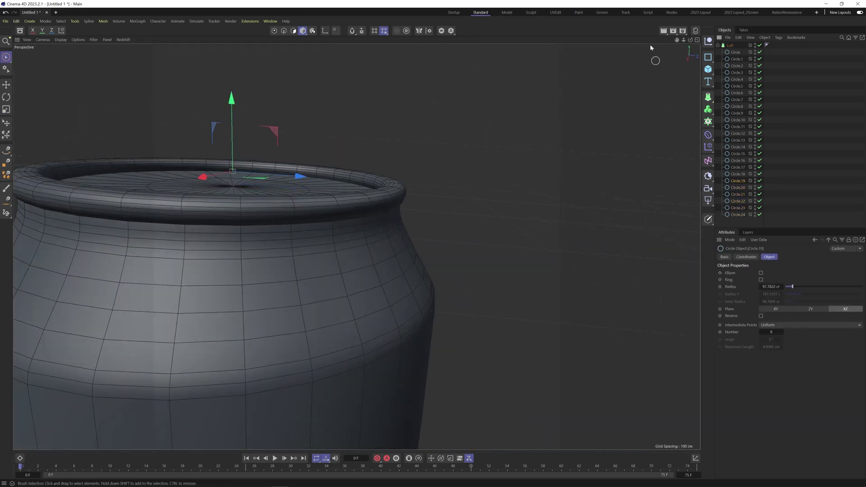
click(698, 40)
click(698, 40)
click(353, 40)
scroll(377, 248, down, 5)
alt+drag(377, 242, 345, 239)
alt+drag(379, 313, 277, 297)
scroll(277, 297, up, 6)
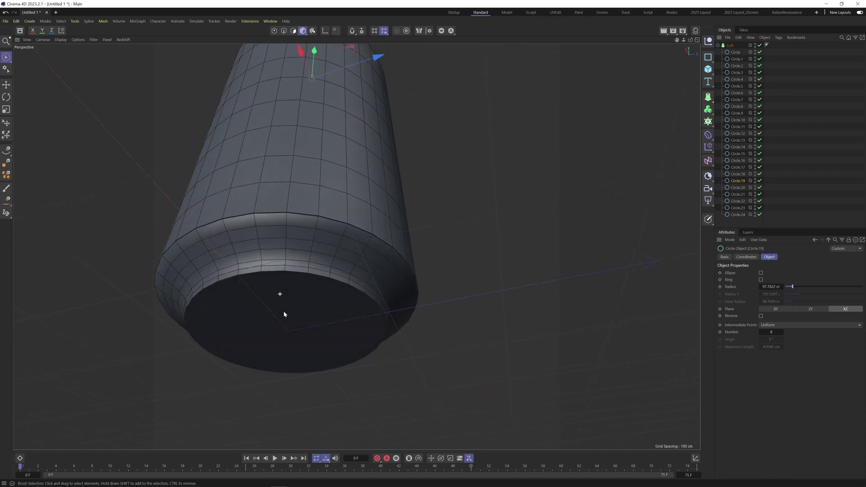
alt+drag(285, 274, 293, 303)
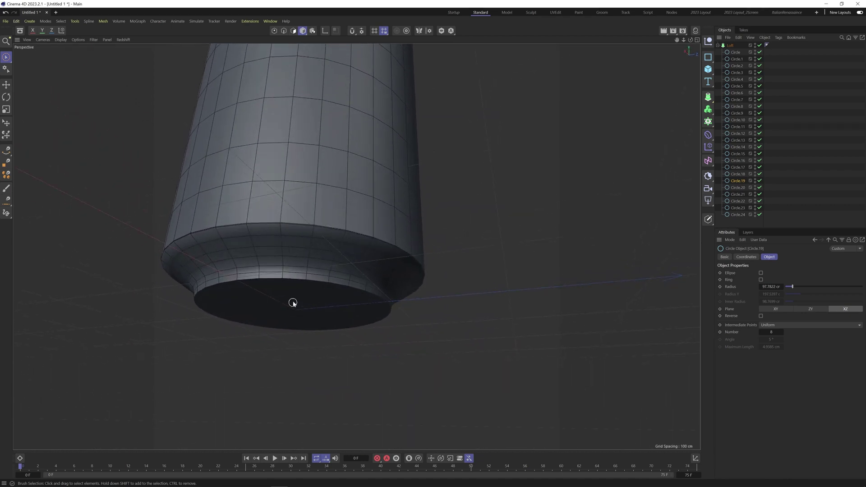
Set the Loft's Isoparm Subdivision U to 3 and try its Loop option on the open base.
click(731, 47)
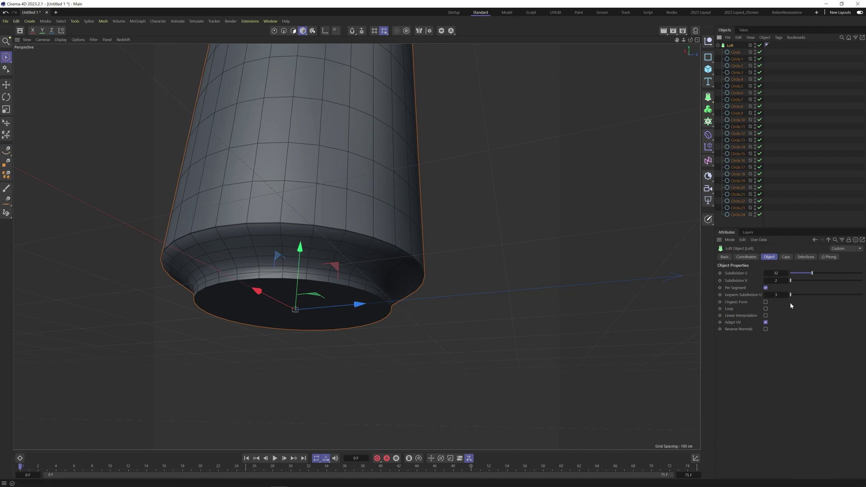
click(766, 309)
click(766, 309)
Close the can's base by duplicating its bottom circle twice, shrinking one copy to the centre and the other to an in-between size.
click(737, 53)
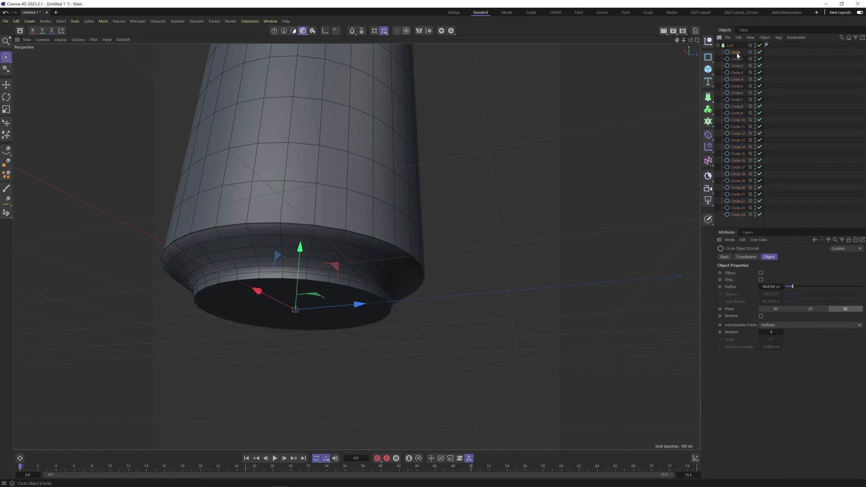
drag(737, 55, 738, 51)
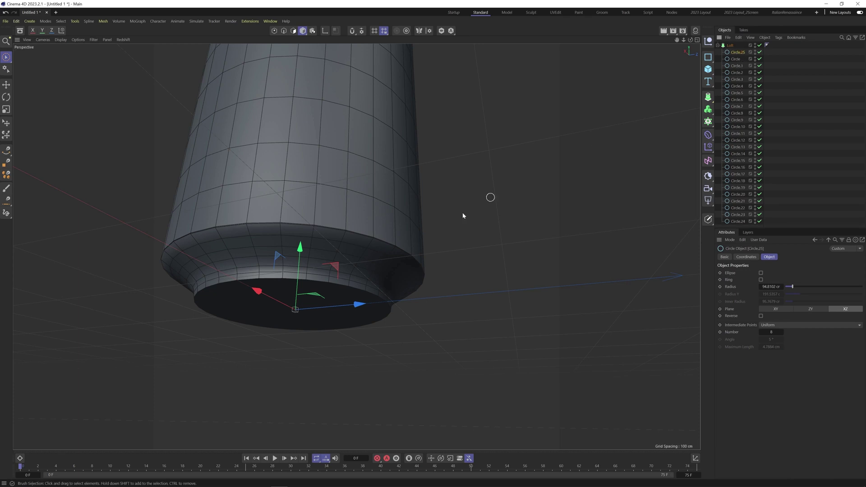
key(t)
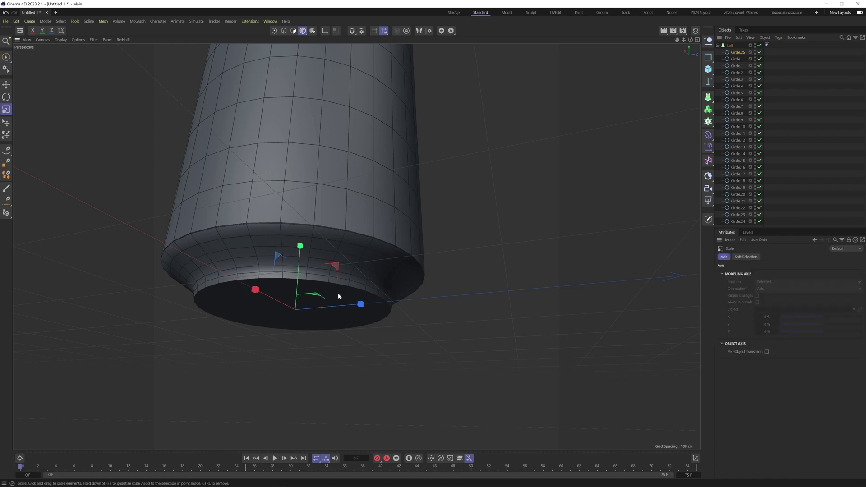
drag(454, 284, 125, 332)
ctrl+drag(737, 53, 738, 59)
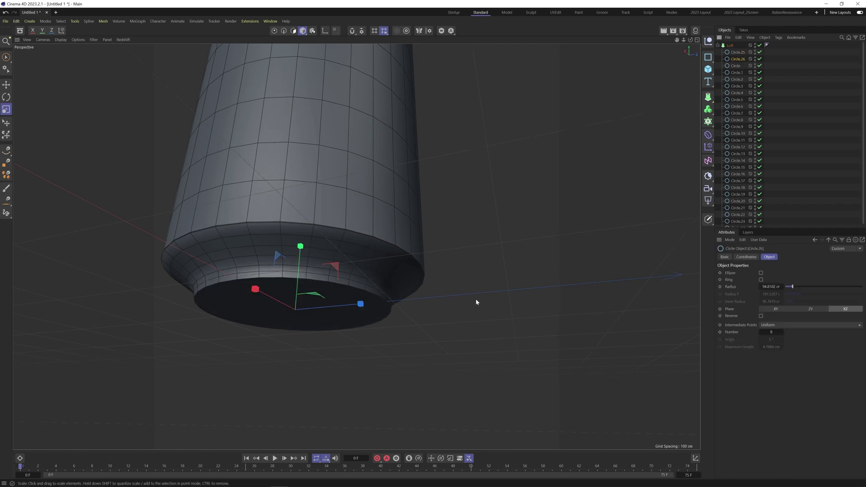
drag(437, 312, 379, 335)
mouse_move(329, 284)
alt+mouse_down()
mouse_move(309, 284)
mouse_move(319, 284)
alt+mouse_up()
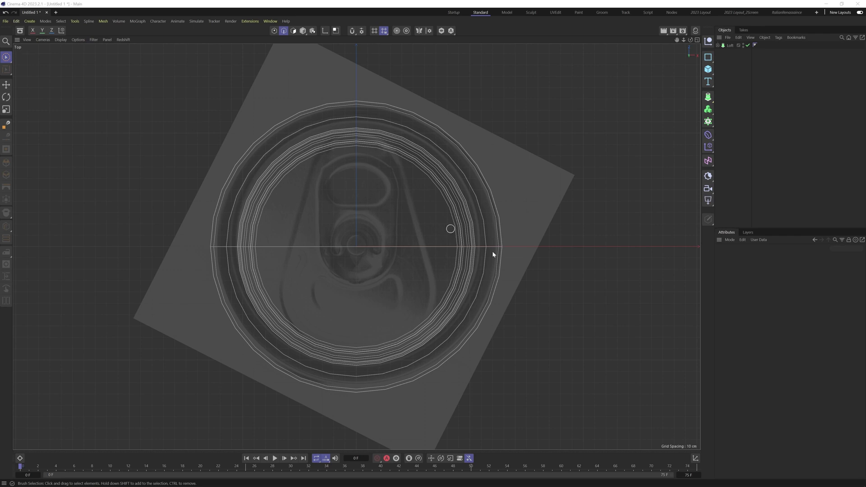
Set the rotation of the top view's background reference image to 26°.
middle_click(541, 253)
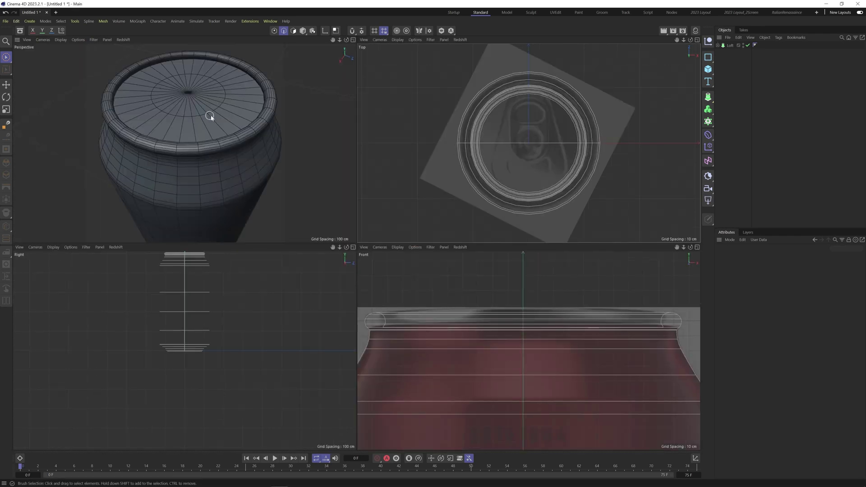
middle_click(618, 160)
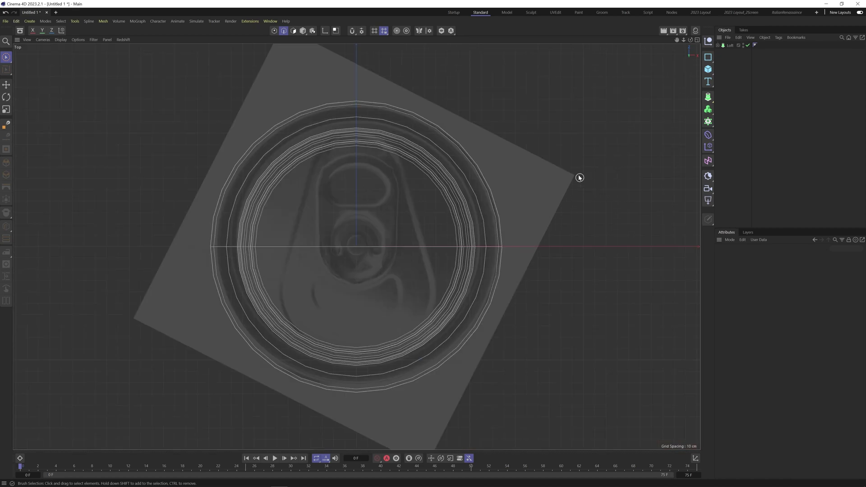
key(shift+v)
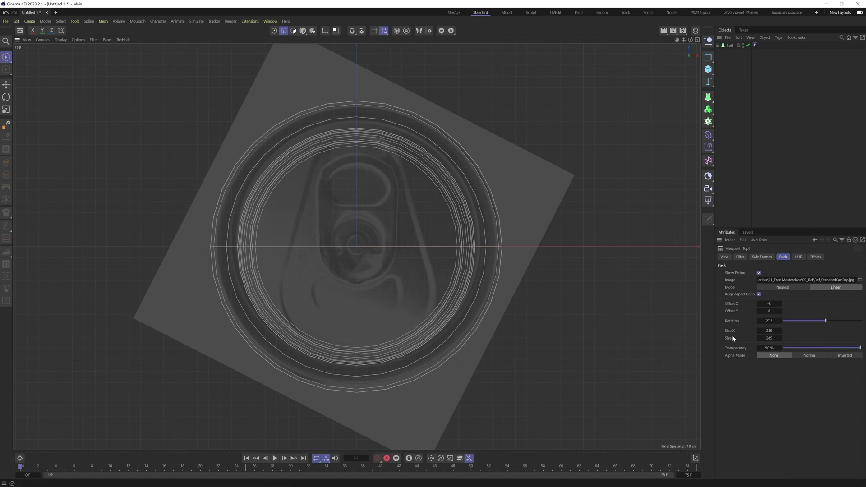
drag(764, 322, 767, 323)
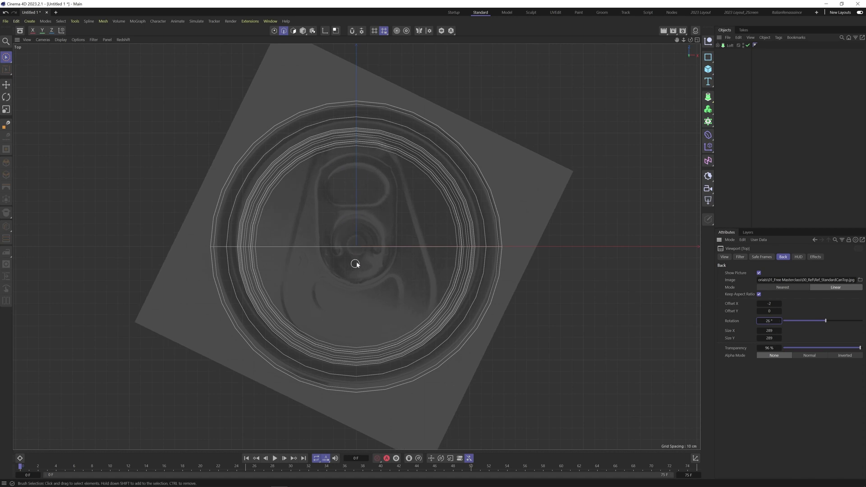
Create a plane over the pull tab, 74 cm wide and 165 cm high, with 1 width segment and 1 height segment.
scroll(353, 253, up, 3)
alt+middle_drag(340, 212, 343, 226)
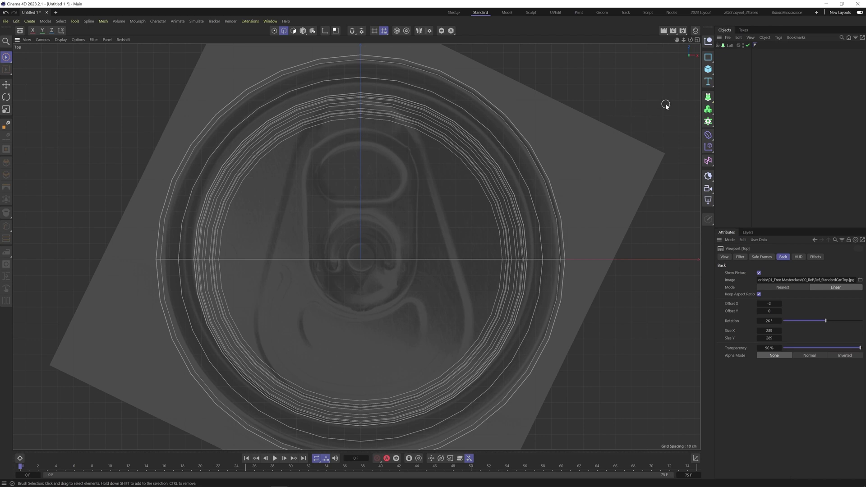
click(706, 70)
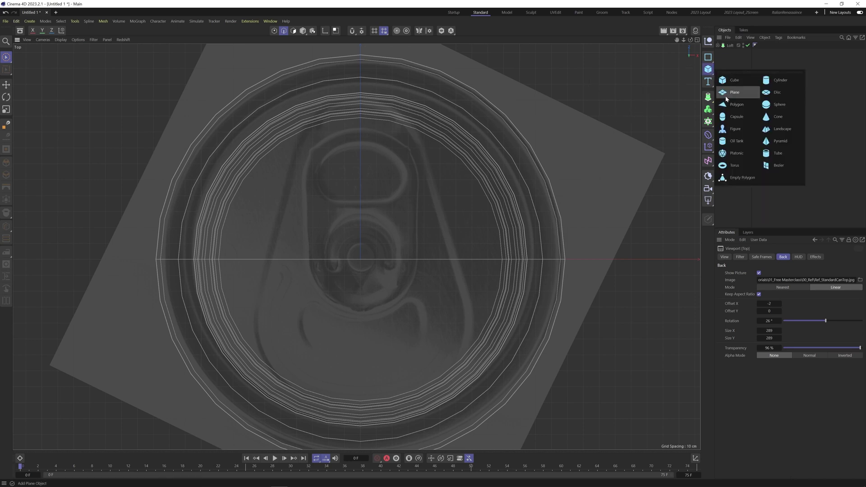
click(725, 96)
drag(762, 273, 652, 292)
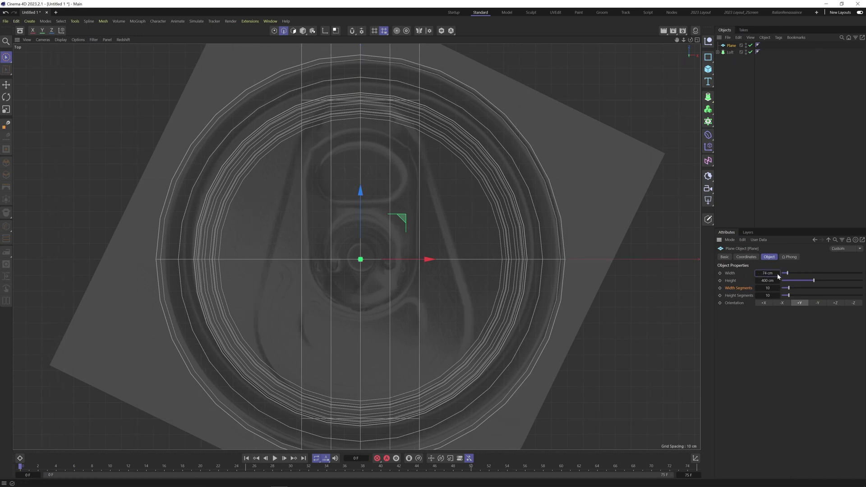
drag(766, 281, 685, 291)
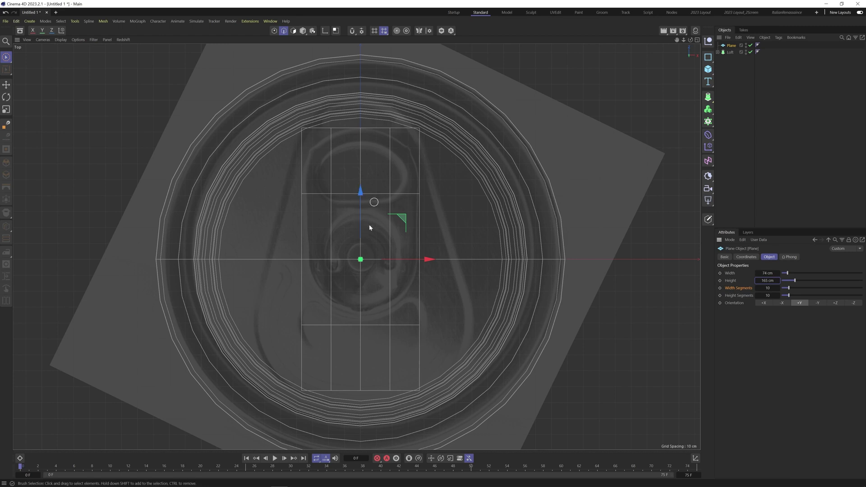
drag(788, 288, 785, 288)
Raise the plane to the level of the can's lid and convert it to an editable polygon object.
middle_click(505, 203)
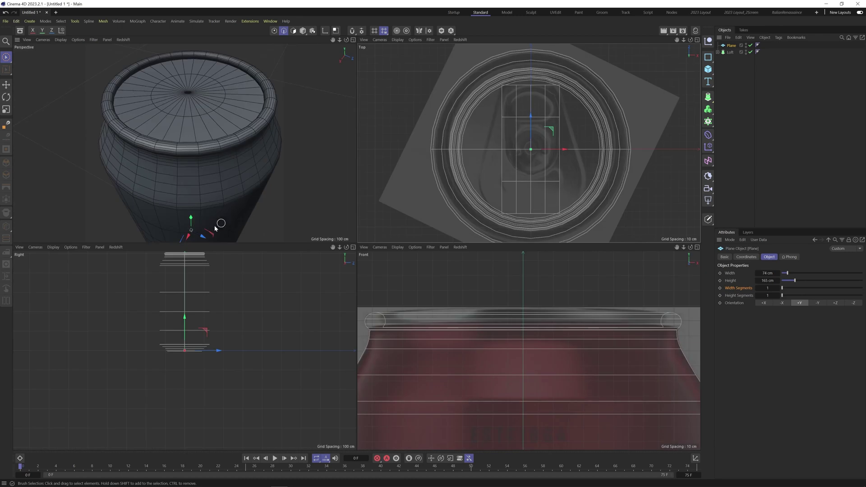
drag(186, 321, 193, 224)
drag(782, 288, 796, 298)
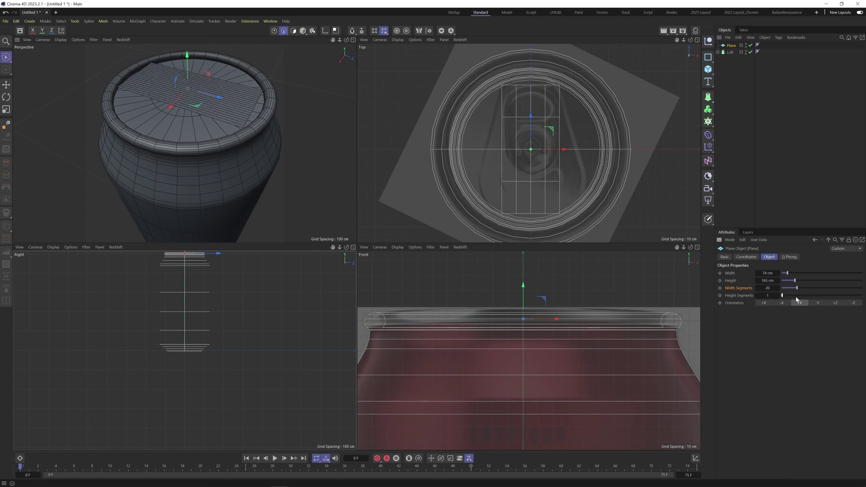
key(ctrl+z)
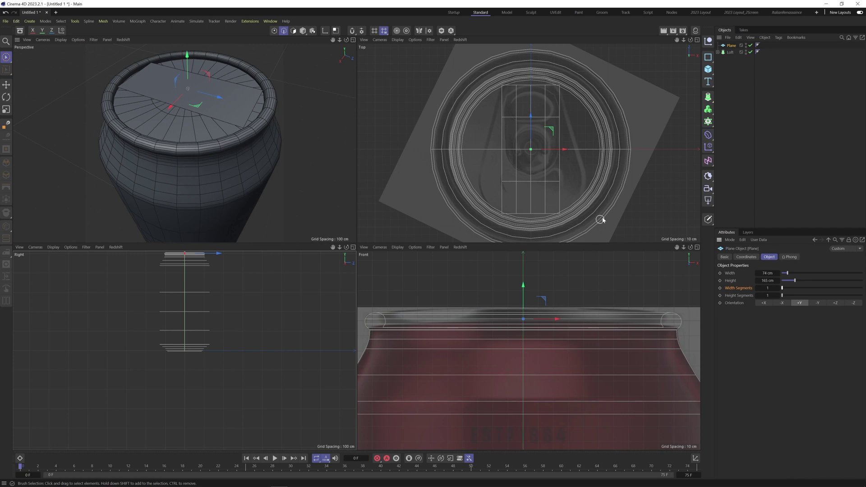
middle_click(613, 182)
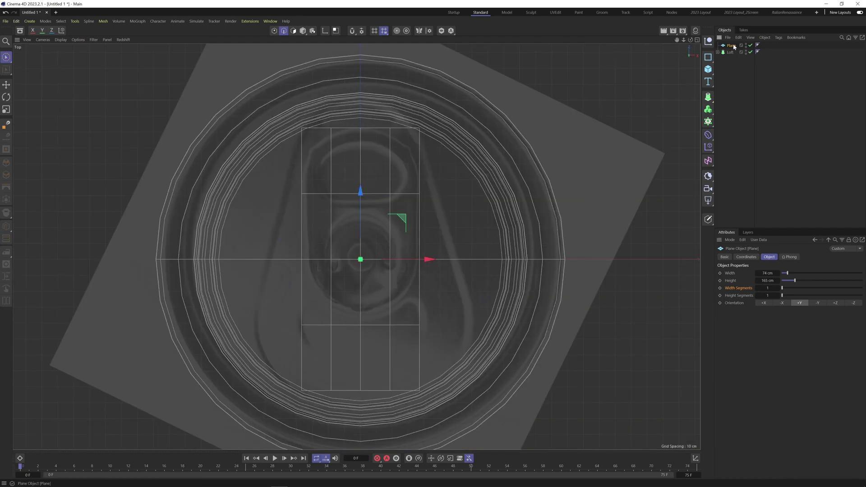
key(c)
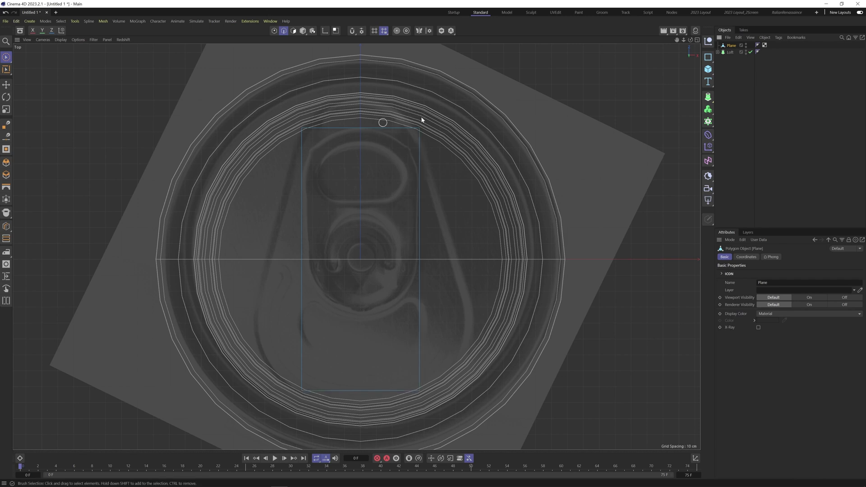
Select a corner point of the plane, and try moving the plane's lower edge up towards the pull tab.
click(276, 32)
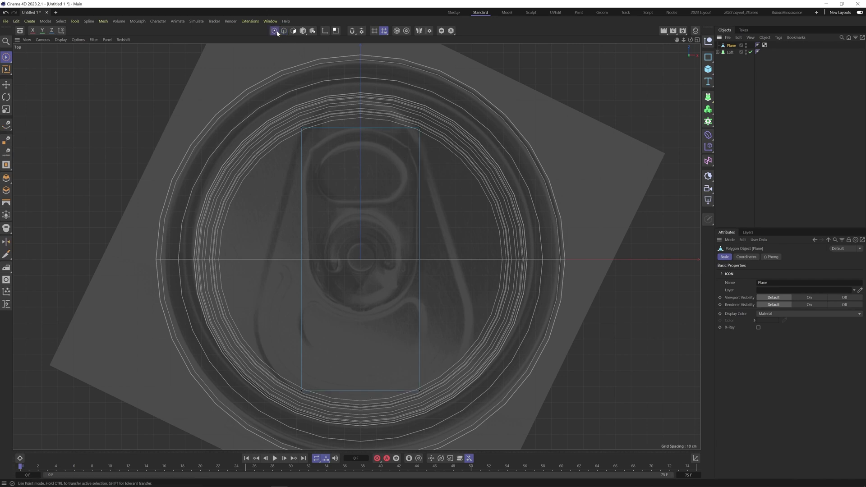
click(302, 129)
click(347, 95)
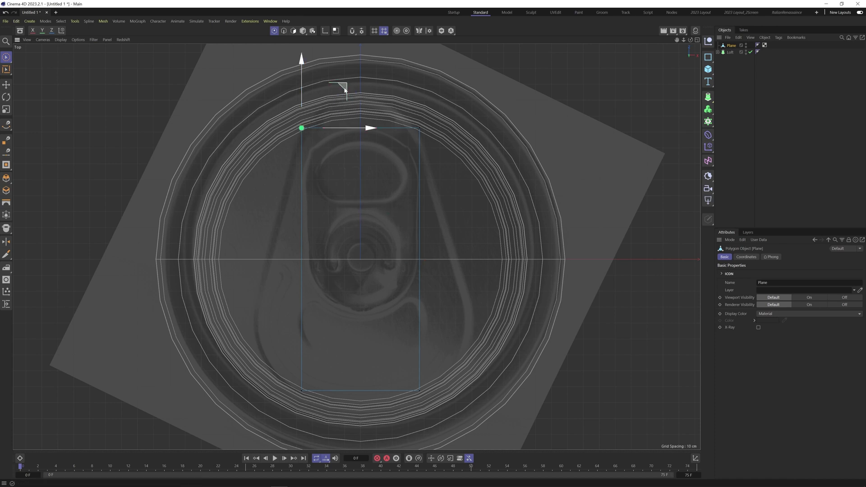
click(284, 31)
click(361, 391)
drag(357, 328, 357, 267)
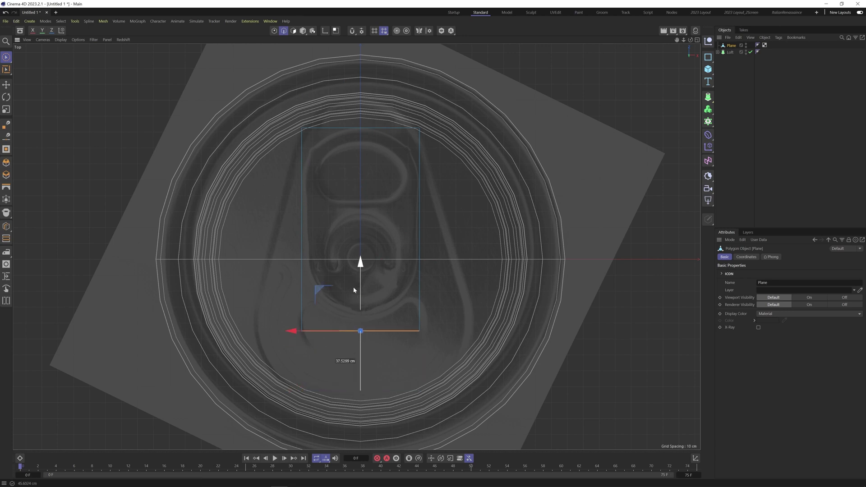
key(ctrl+z)
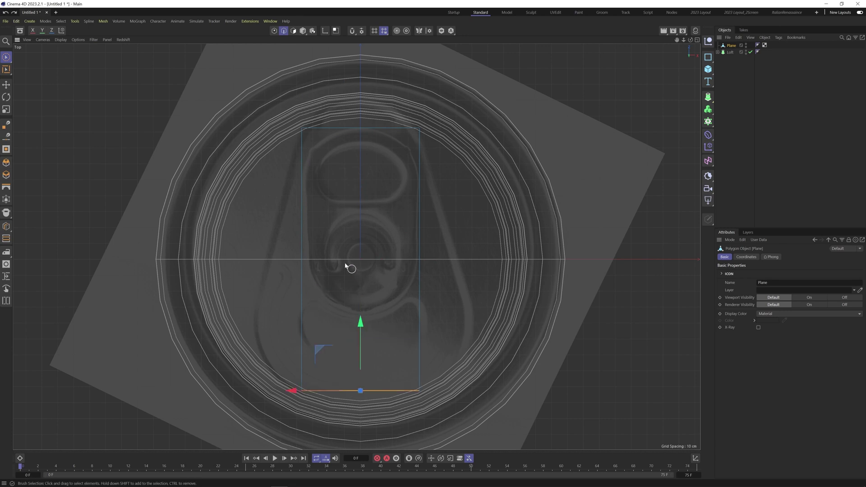
click(294, 30)
click(389, 192)
key(w)
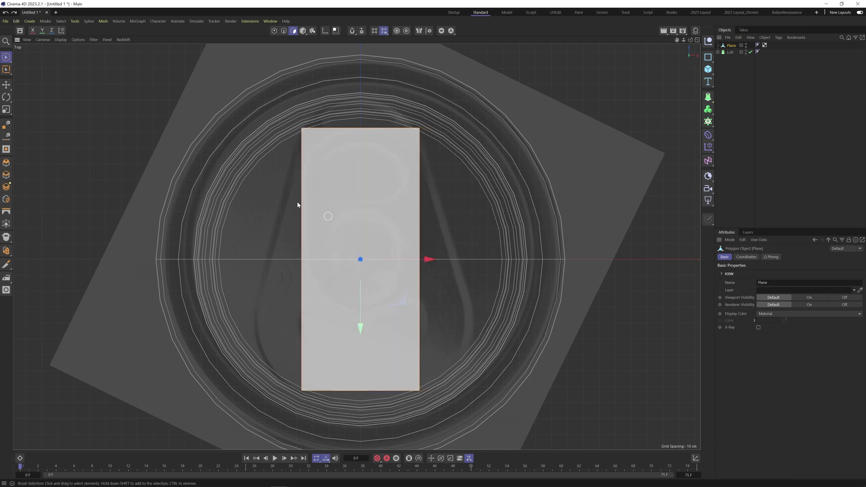
click(283, 31)
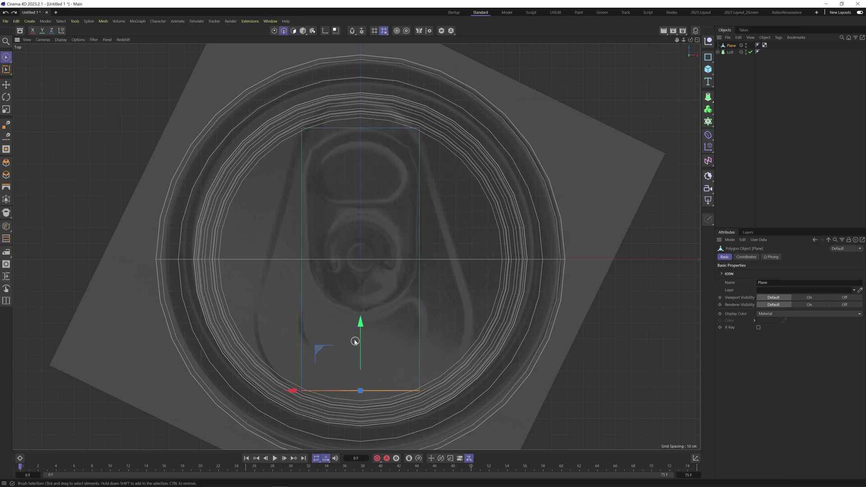
click(424, 365)
click(355, 391)
key(m)
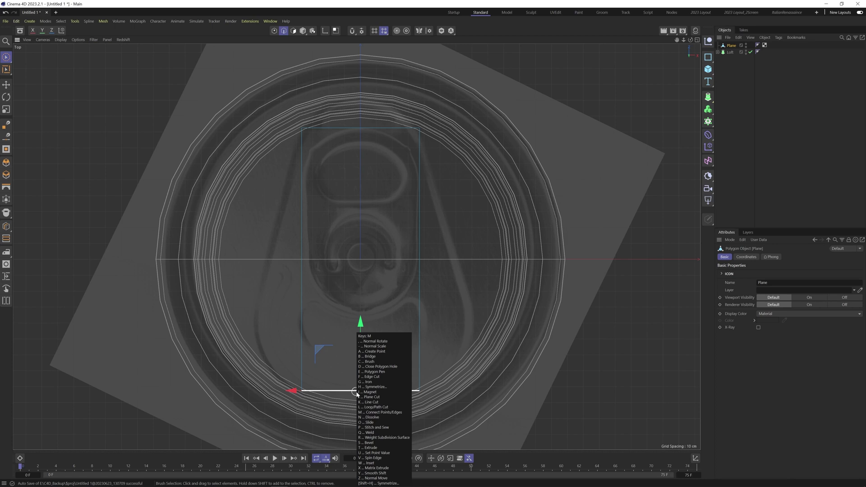
key(Escape)
click(282, 298)
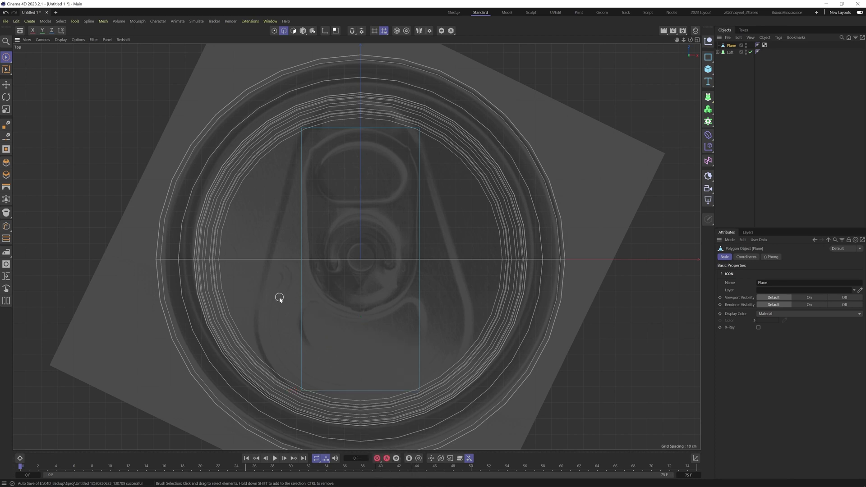
Loop-cut the plane horizontally just below the pull tab at about 29%, and vertically down the middle at exactly 50%.
key(k)
key(l)
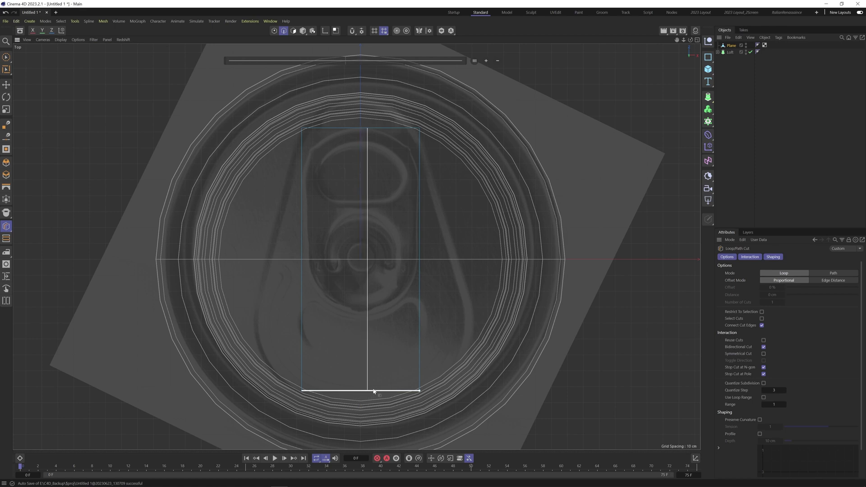
click(303, 317)
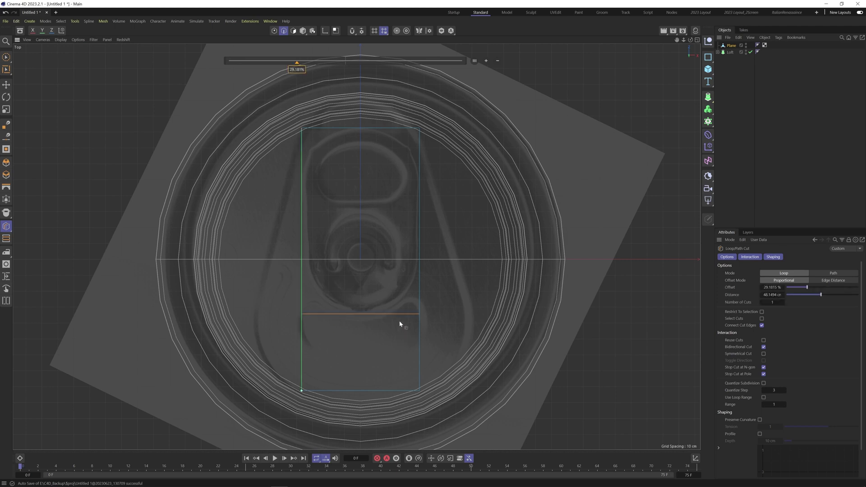
click(362, 392)
double_click(342, 70)
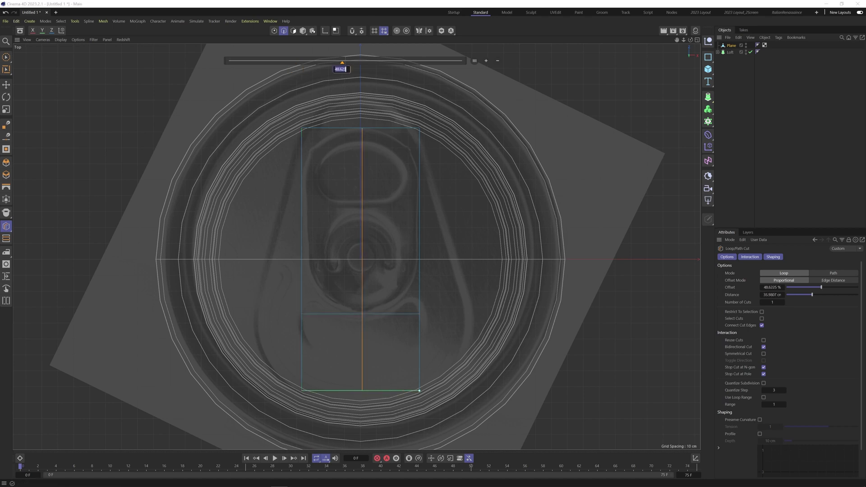
text(50)
key(Return)
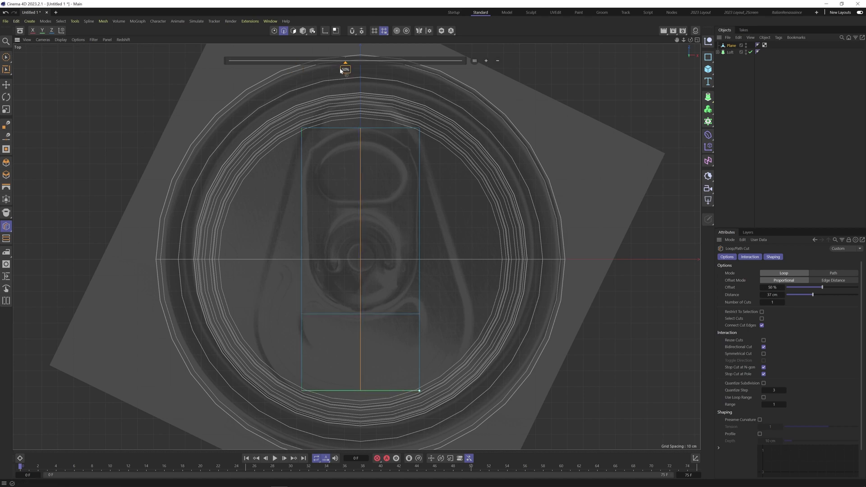
Delete the part of the plane that extends below the pull tab by removing its lower edges.
key(space)
drag(422, 379, 351, 393)
key(Delete)
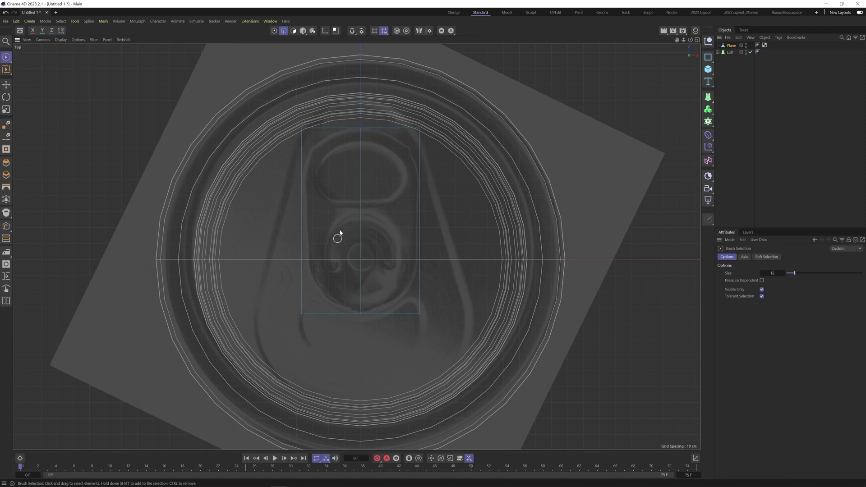
Add three horizontal loop cuts, about 27 cm above the plane's lower edge and about 45 cm and 11 cm below its upper edge.
key(k)
key(l)
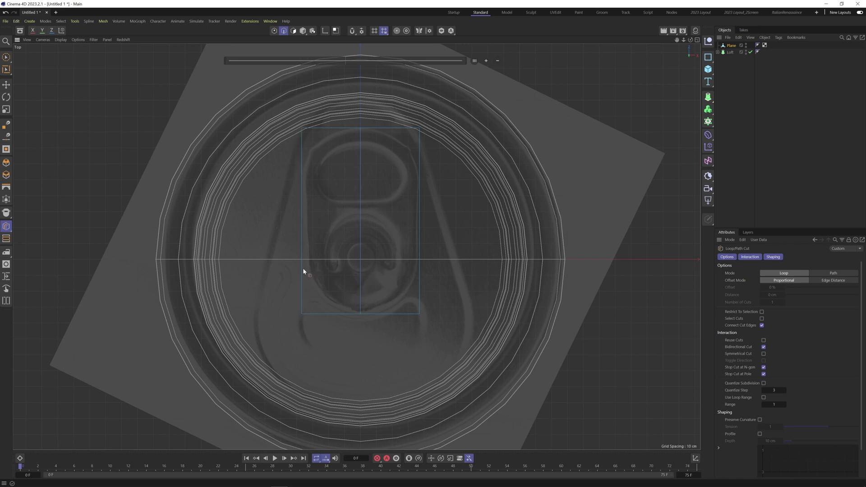
click(303, 273)
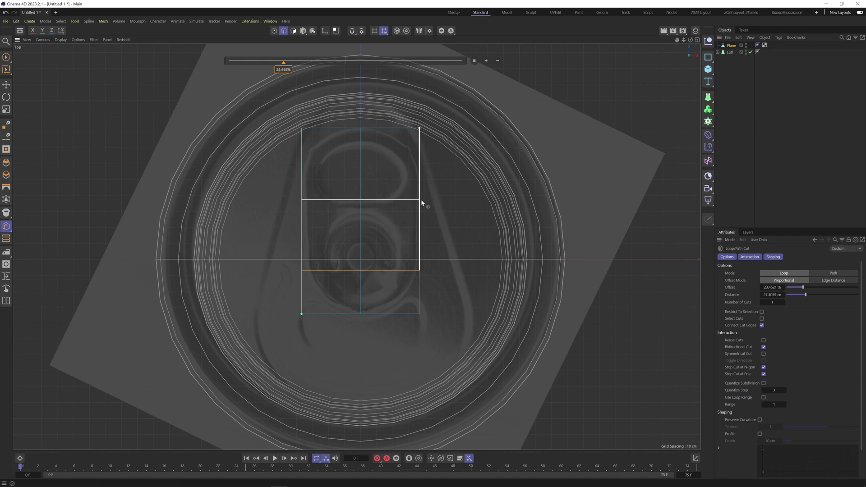
click(421, 199)
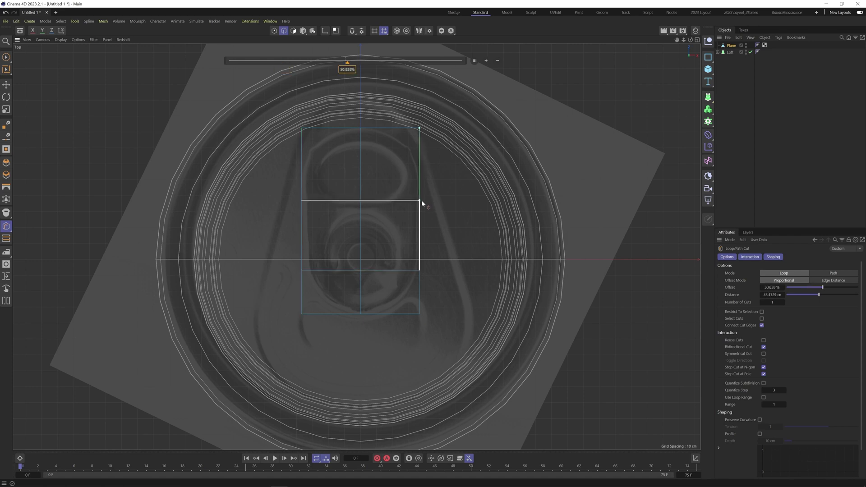
click(420, 145)
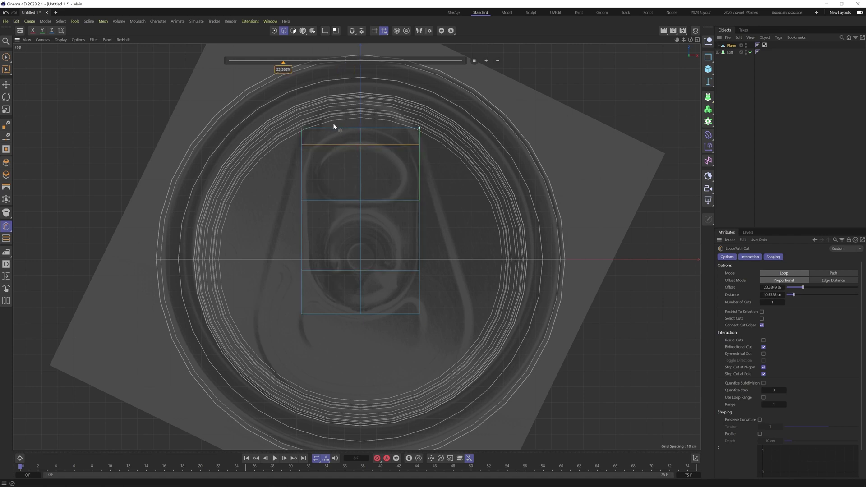
Add two vertical loop cuts near the plane's side edges, at 15% in one half and 85% in the other.
click(311, 131)
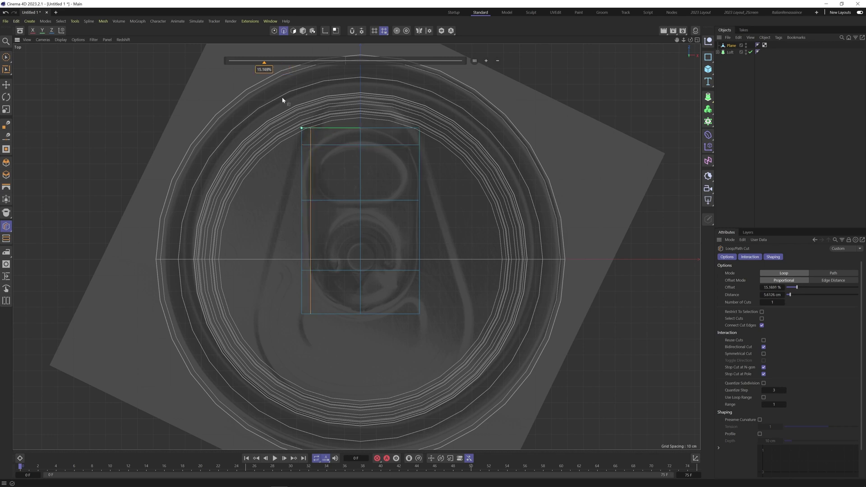
drag(267, 69, 271, 69)
click(265, 69)
text(15)
key(Return)
drag(393, 120, 409, 122)
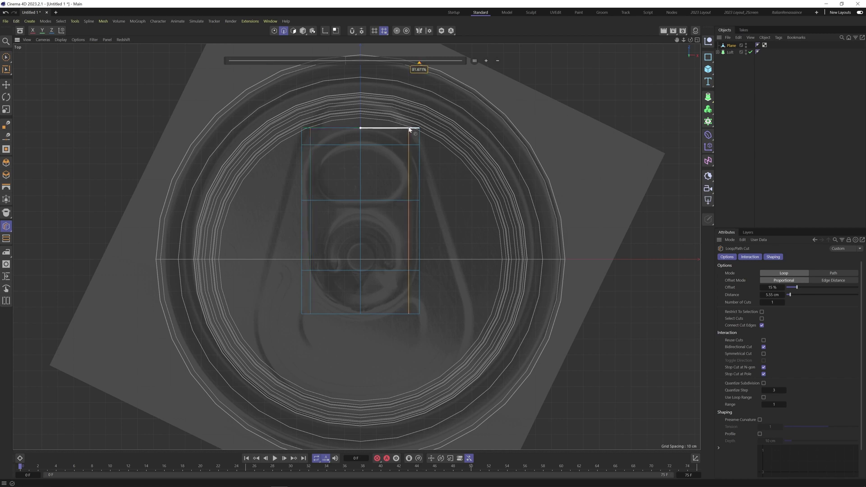
click(419, 70)
text(85)
key(Return)
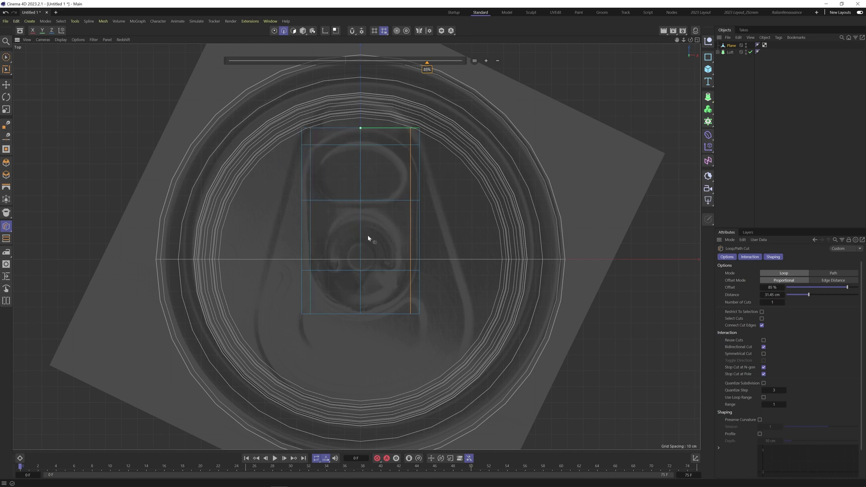
Add a horizontal loop cut at 40% through the lowest row of the plane.
click(303, 298)
double_click(320, 69)
text(40)
key(Return)
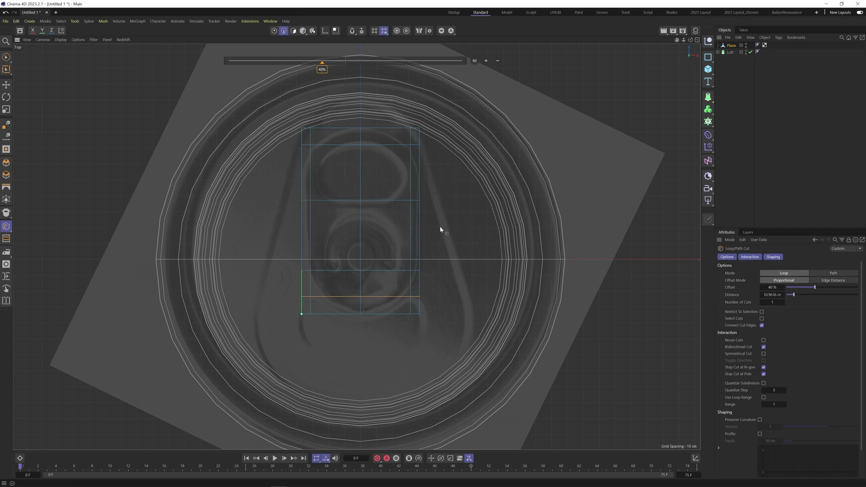
key(Return)
Delete the corner polygons and the remaining narrow outer polygon columns along both sides of the plane.
key(ctrl+a)
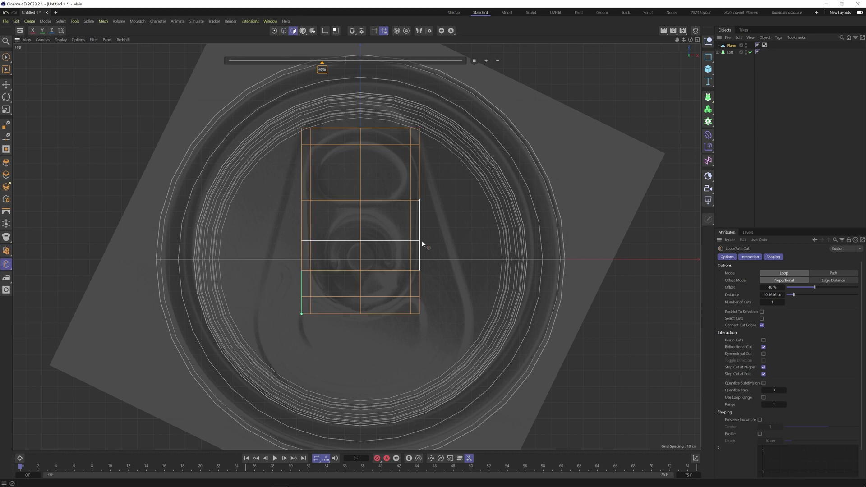
key(9)
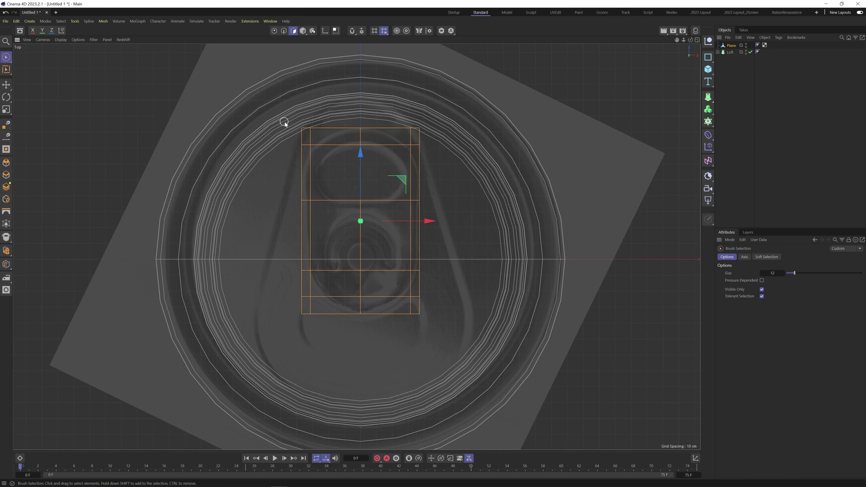
click(302, 133)
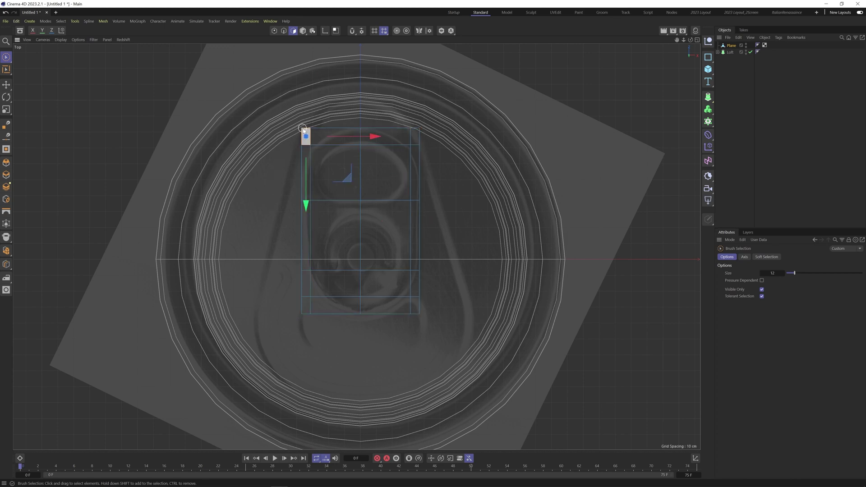
click(414, 136)
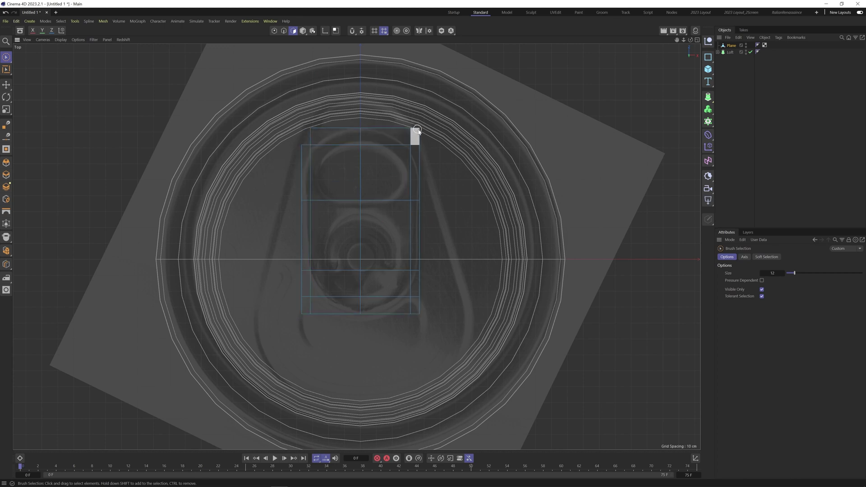
click(423, 154)
drag(418, 292, 417, 203)
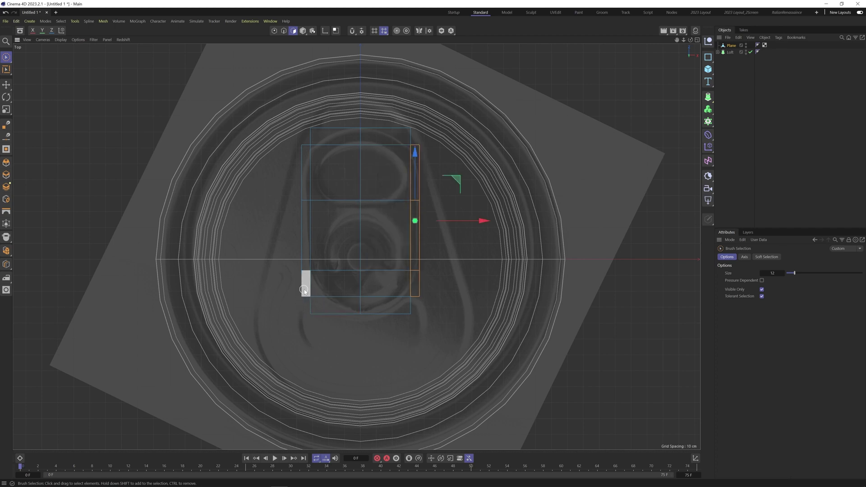
shift+drag(303, 279, 304, 288)
key(Delete)
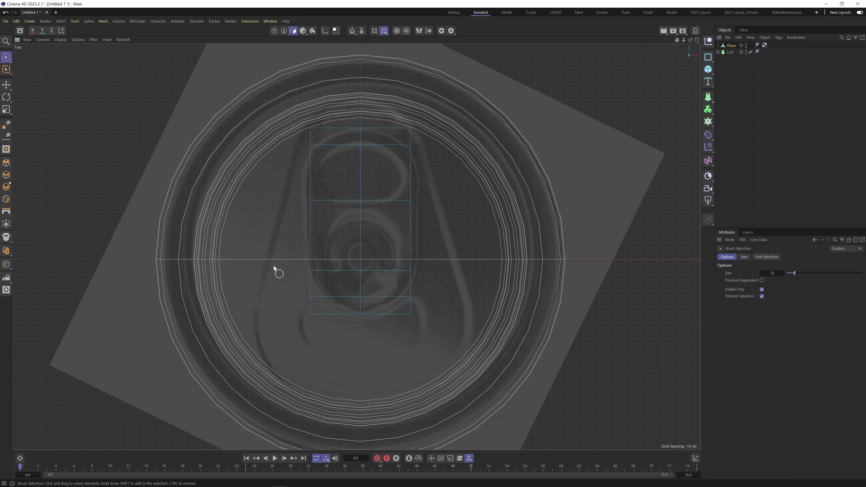
Lower the plane's two upper corner points and scale them inward to start rounding the tab's upper end.
scroll(296, 68, down, 2)
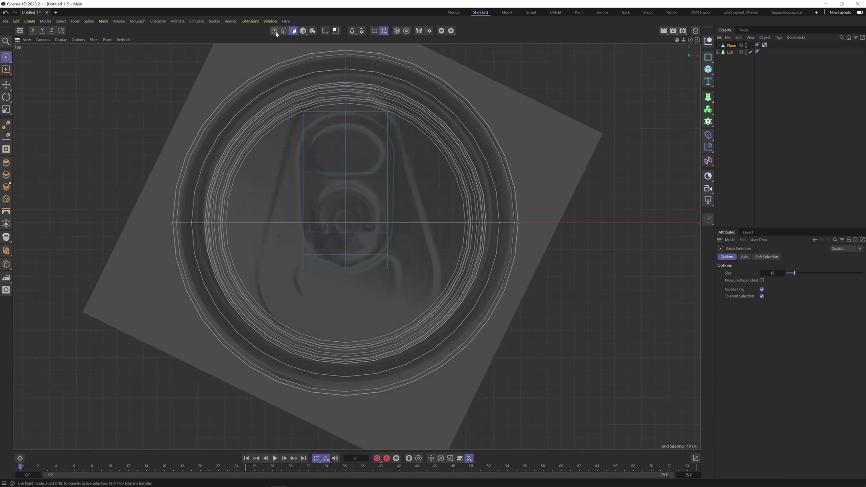
click(284, 32)
scroll(356, 183, up, 2)
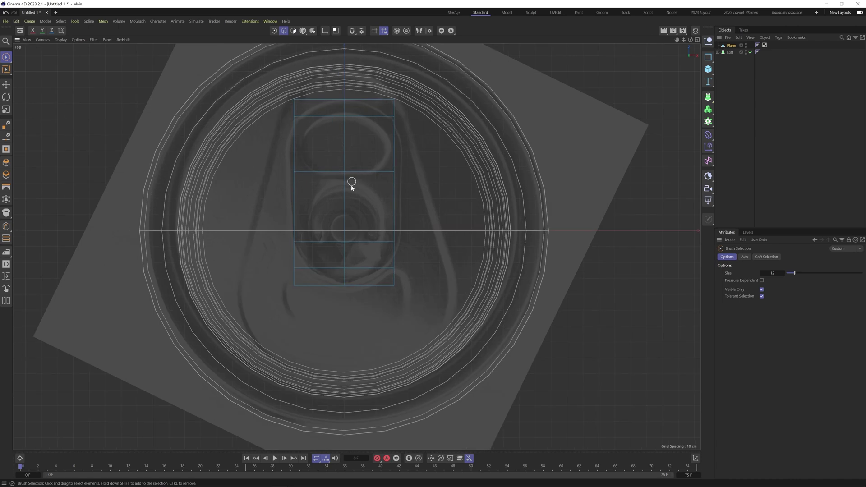
alt+middle_drag(350, 209, 352, 276)
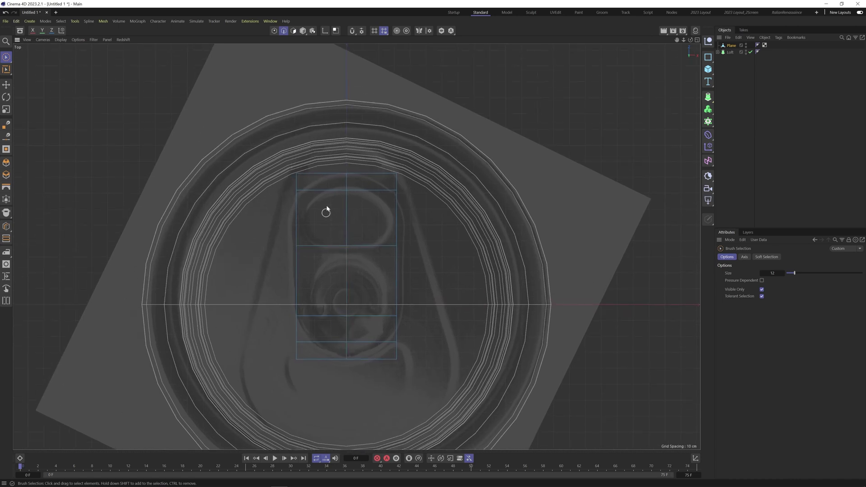
click(336, 190)
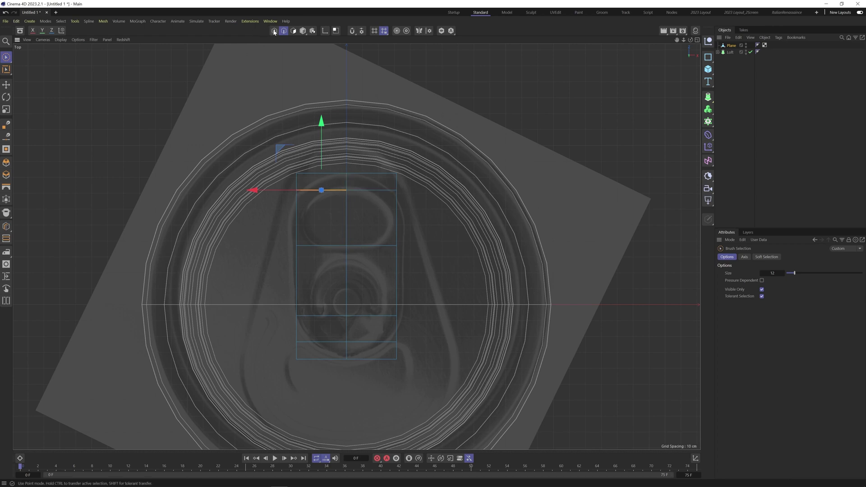
key(Return)
drag(299, 172, 379, 174)
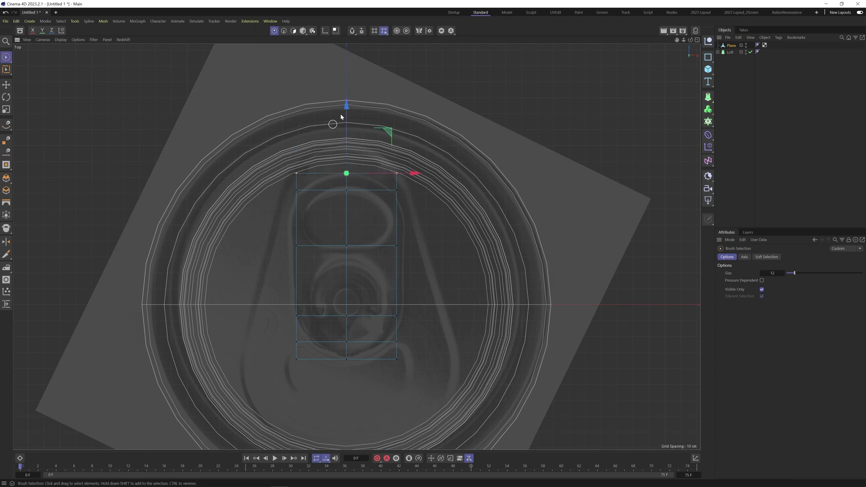
drag(346, 123, 344, 128)
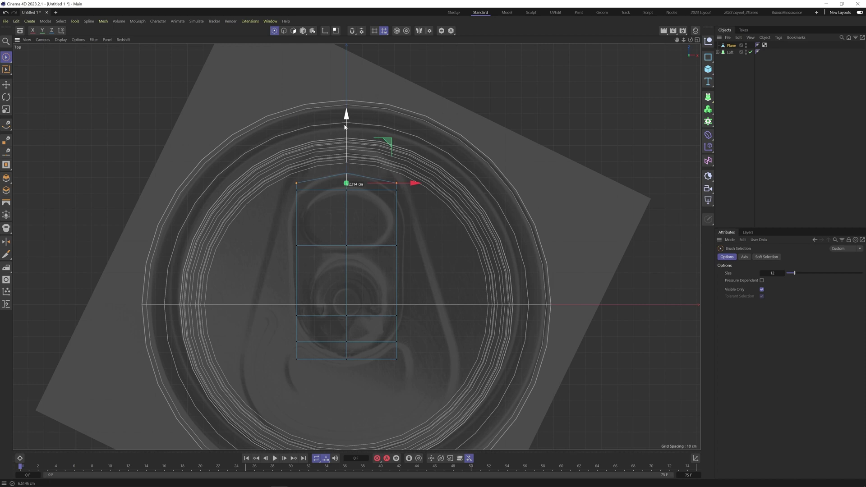
key(t)
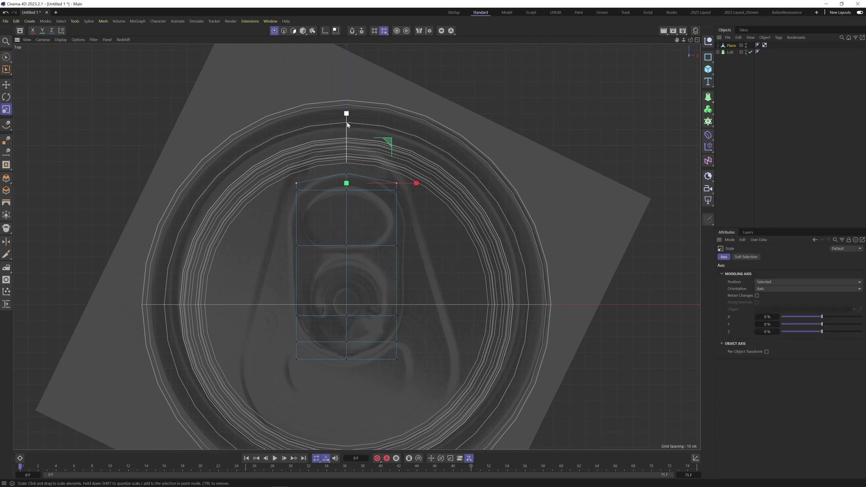
mouse_move(481, 149)
mouse_down()
mouse_move(424, 158)
mouse_move(374, 145)
mouse_up()
key(9)
drag(348, 118, 348, 117)
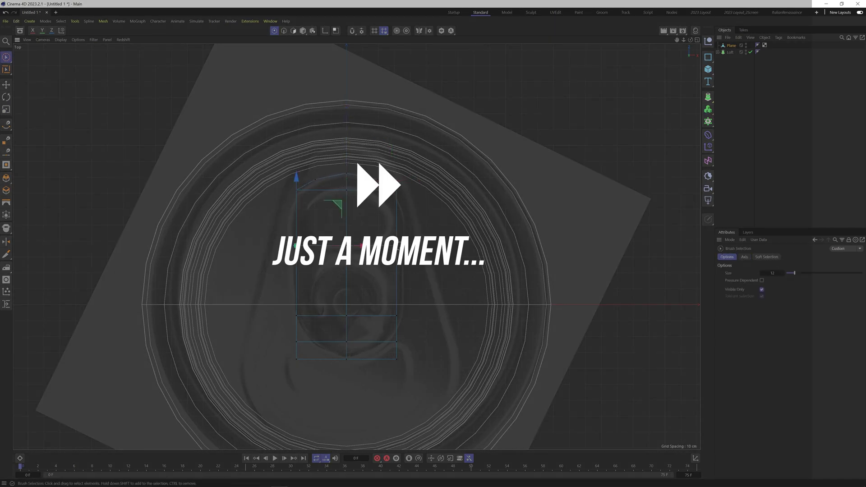
Fit the points at the plane's lower end to the tab, and loop-cut horizontally through the upper opening and the lower ring.
key(t)
drag(307, 343, 416, 357)
key(k)
key(l)
click(346, 218)
click(346, 288)
Scale the side and lower point rows horizontally to follow the pull tab's rounded outline.
key(9)
key(t)
key(9)
key(t)
drag(409, 316, 416, 318)
key(9)
drag(307, 342, 386, 342)
key(t)
Add a horizontal loop cut just above the tab's lower end and scale its outer points to fit the curve.
key(k)
key(l)
click(392, 329)
key(t)
click(420, 280)
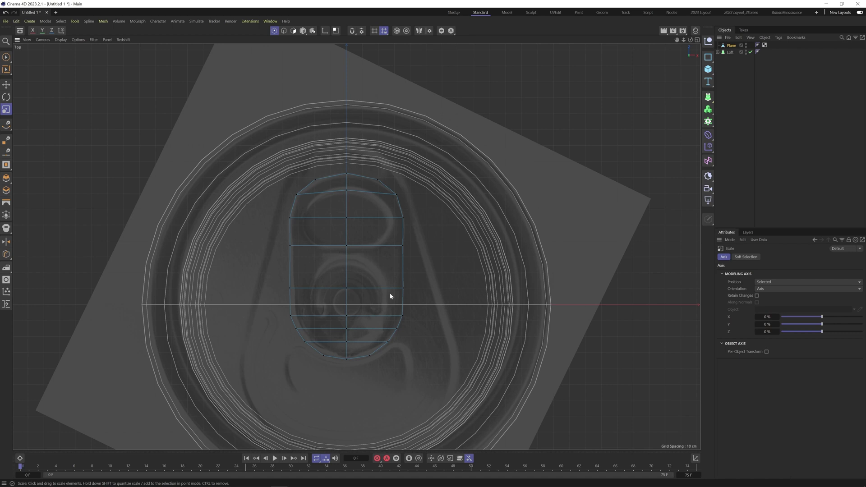
Add a Subdivision Surface with the plane as its child, and compare the tab shape with smoothing off and on.
click(709, 98)
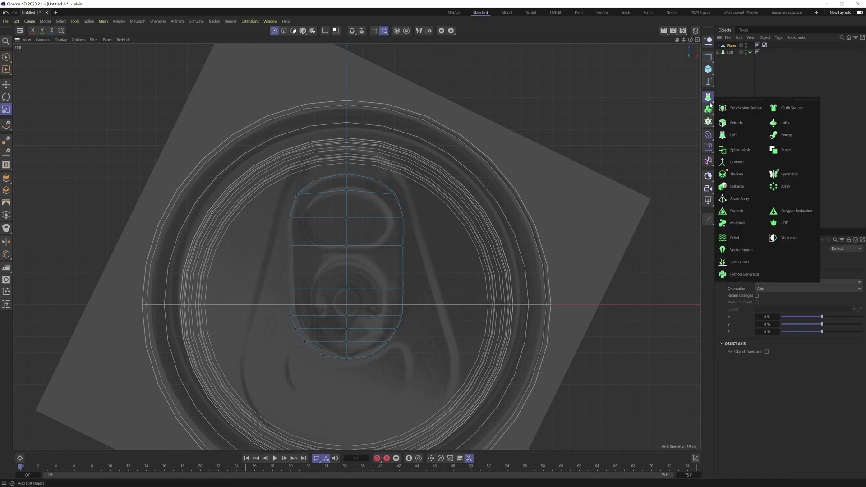
click(745, 108)
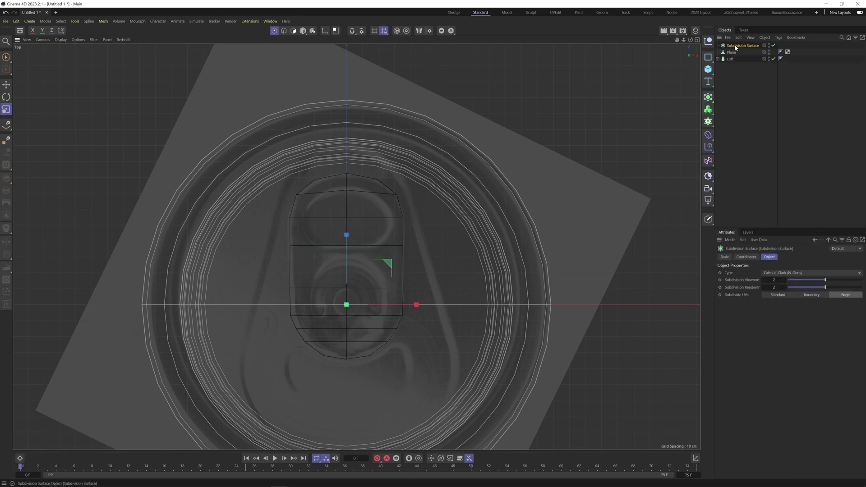
drag(733, 53, 741, 47)
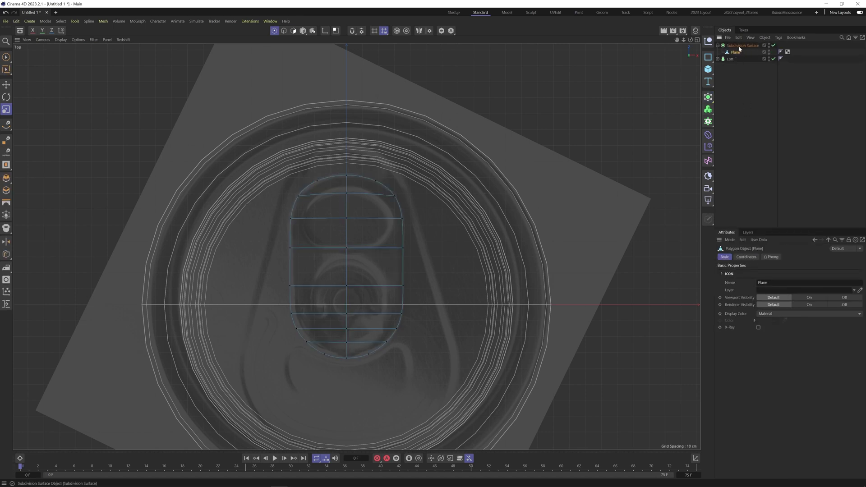
click(735, 85)
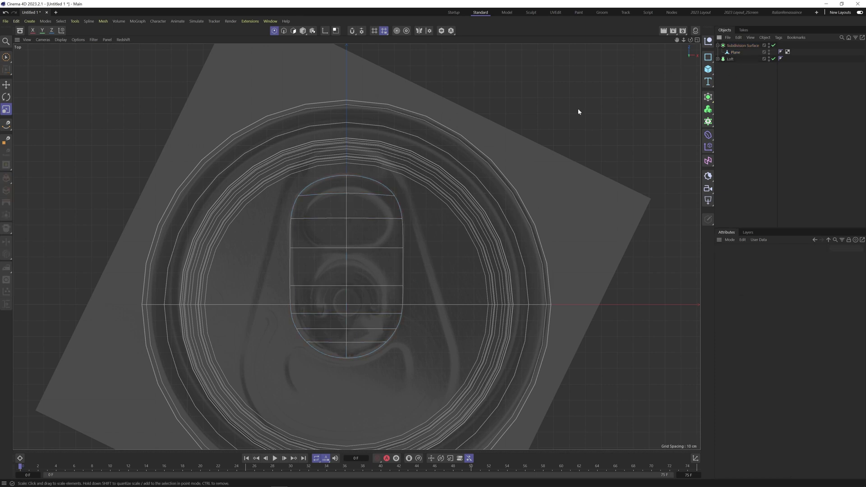
click(774, 45)
click(774, 45)
click(773, 45)
click(774, 45)
Select the two outer points of the row across the lower ring and scale them inward to narrow the tab.
click(735, 53)
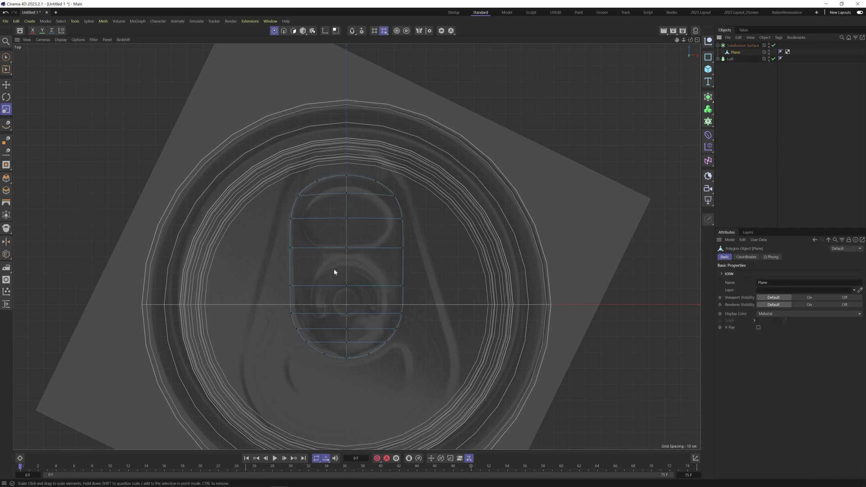
key(9)
click(742, 46)
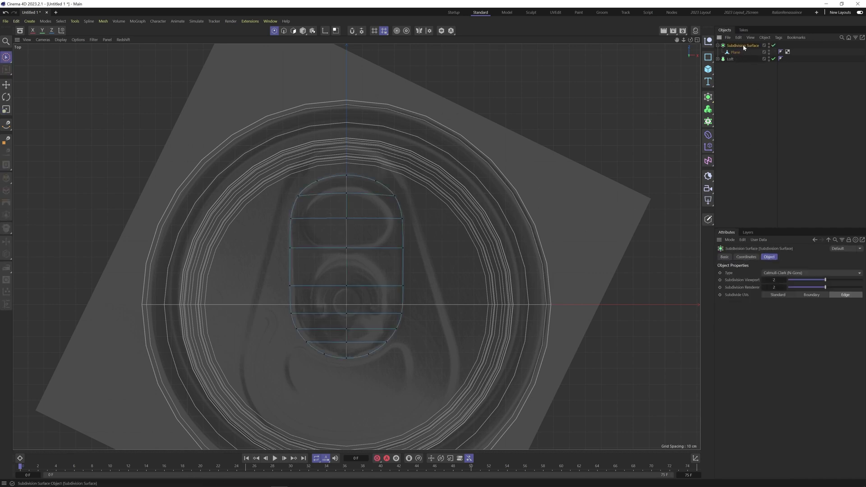
click(736, 53)
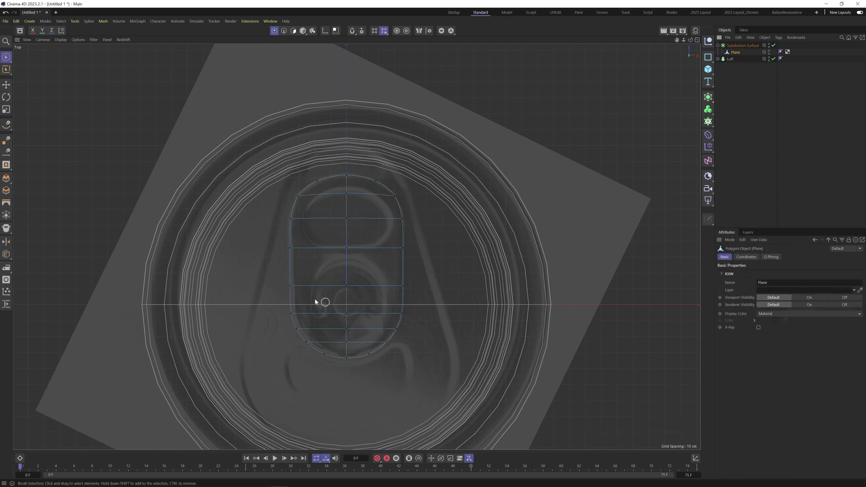
click(289, 287)
shift+click(402, 287)
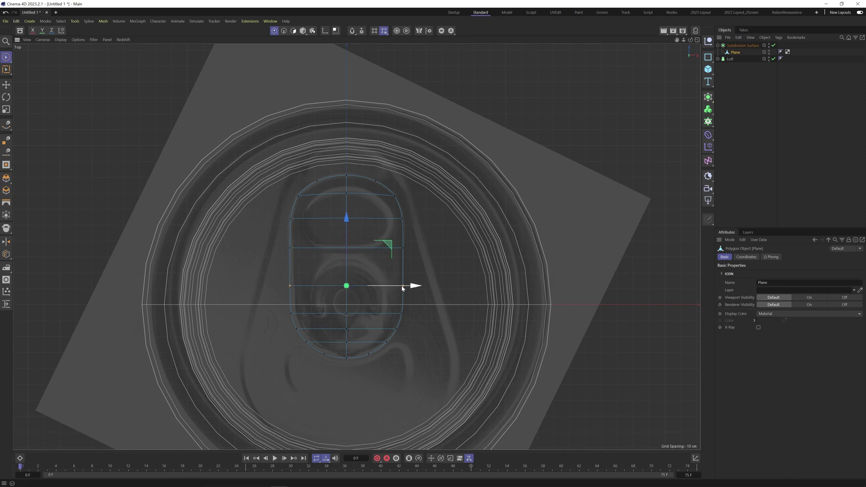
key(t)
drag(450, 278, 442, 298)
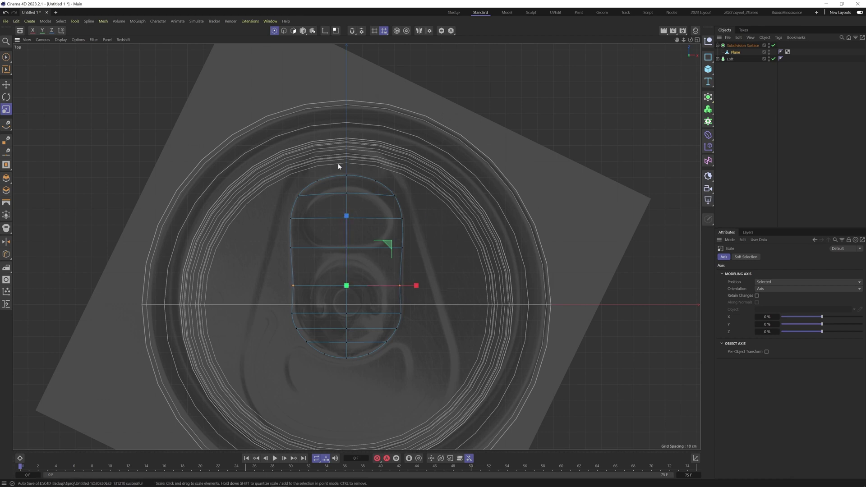
Disable the Subdivision Surface and add a vertical loop cut at 50% through each half of the plane.
click(774, 46)
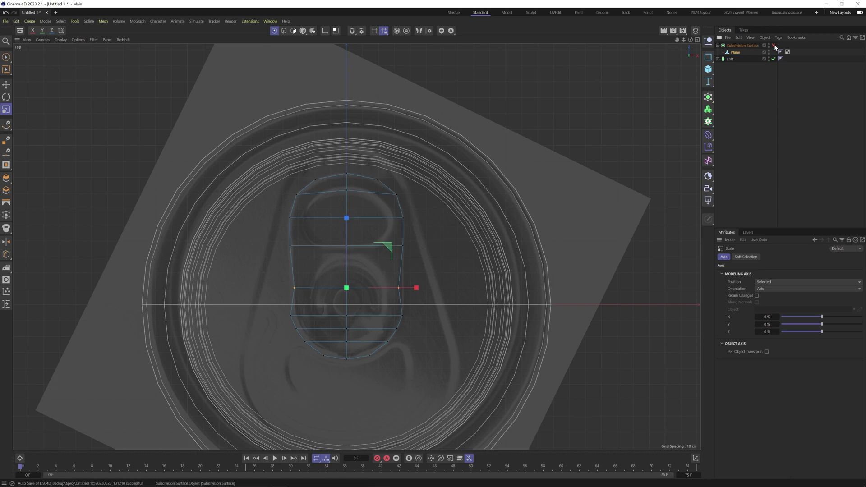
click(735, 52)
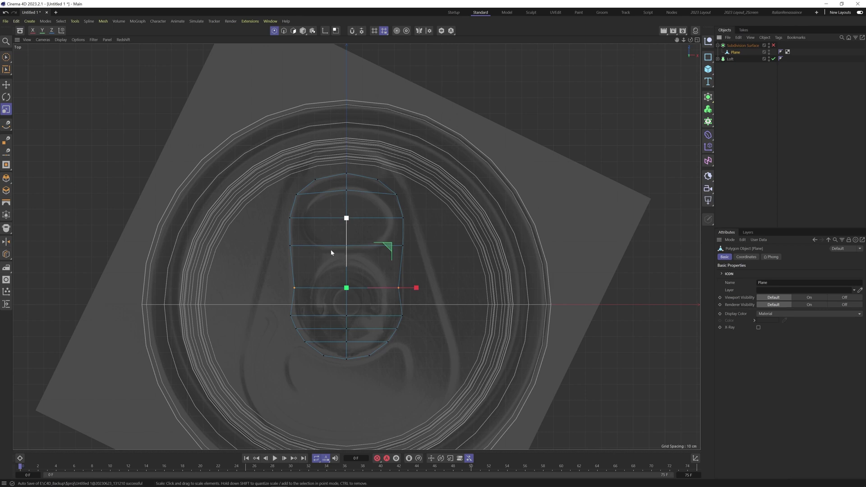
key(k)
key(l)
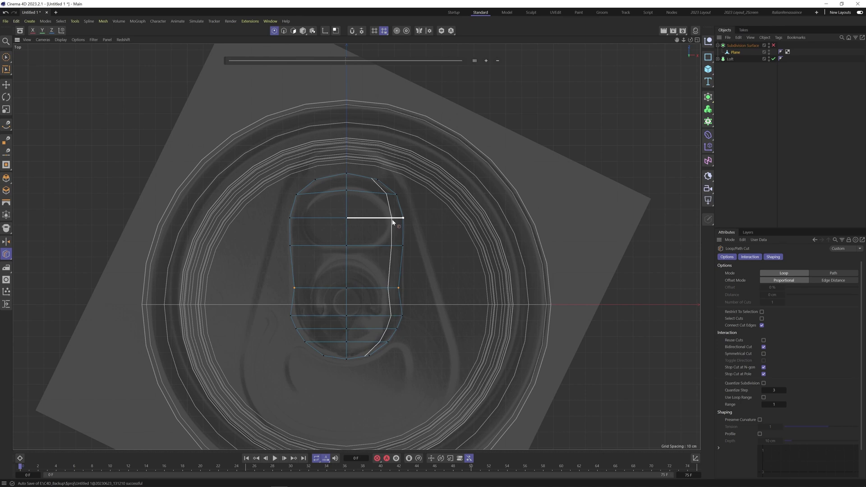
click(376, 218)
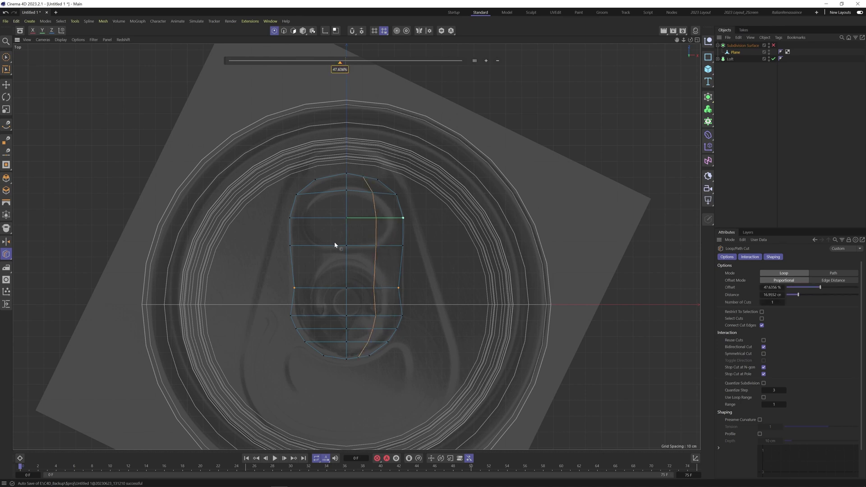
double_click(339, 69)
click(325, 218)
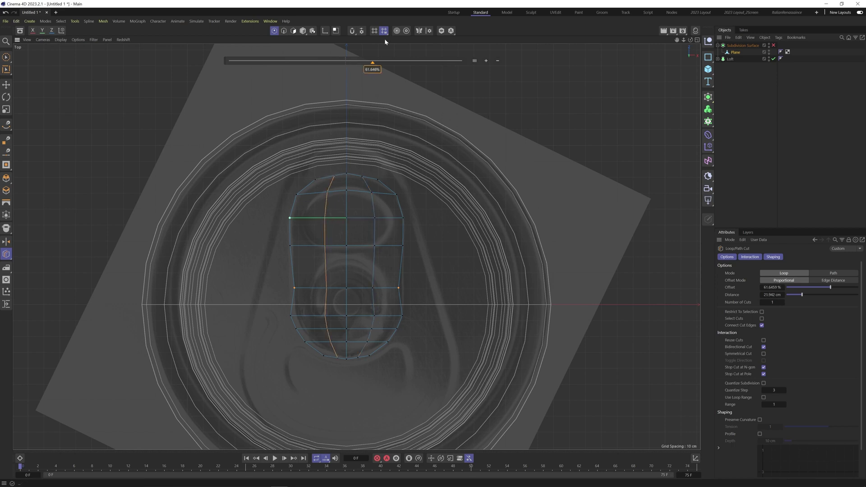
double_click(372, 70)
text(50)
key(Return)
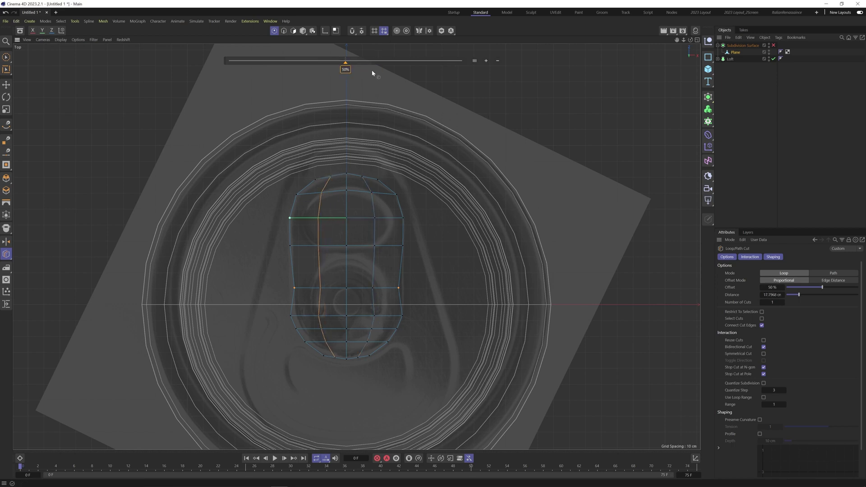
key(space)
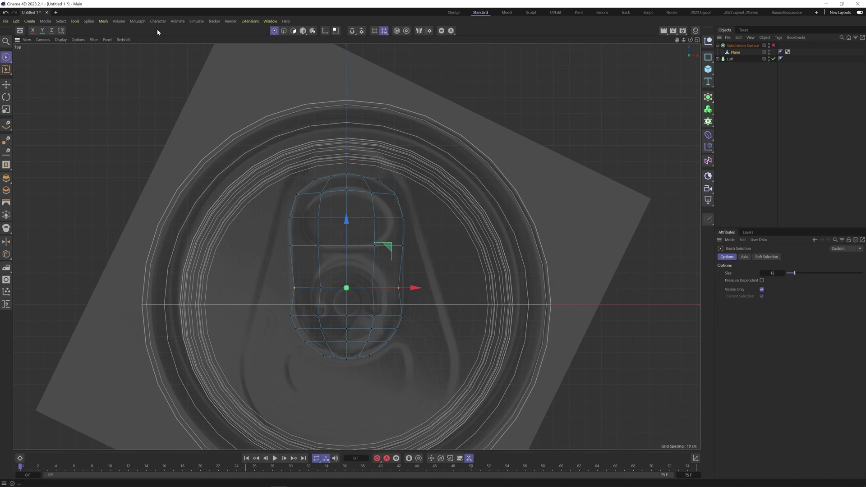
Delete the middle polygons in the tab's upper half to open the finger hole, and compare the shape with the Subdivision Surface off and on.
click(294, 30)
click(345, 216)
click(214, 174)
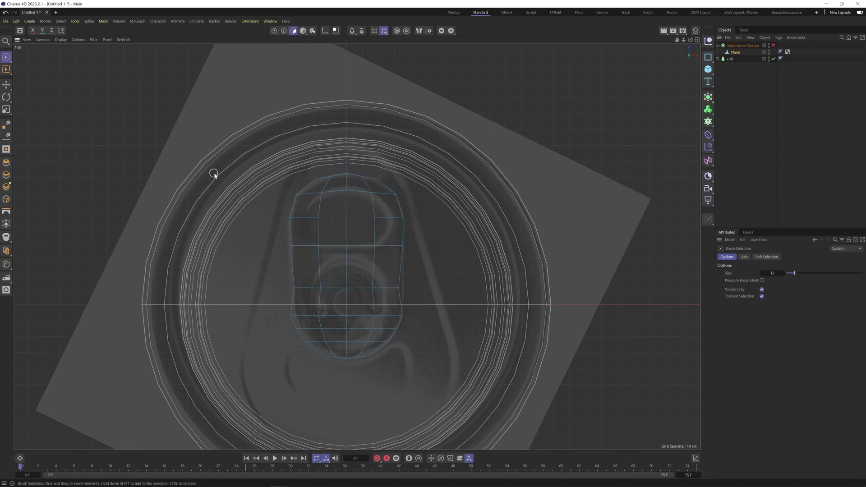
click(774, 46)
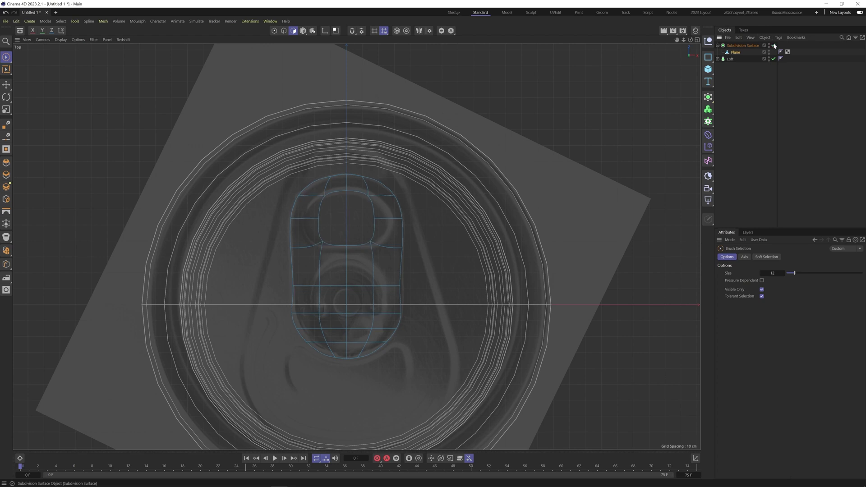
click(774, 46)
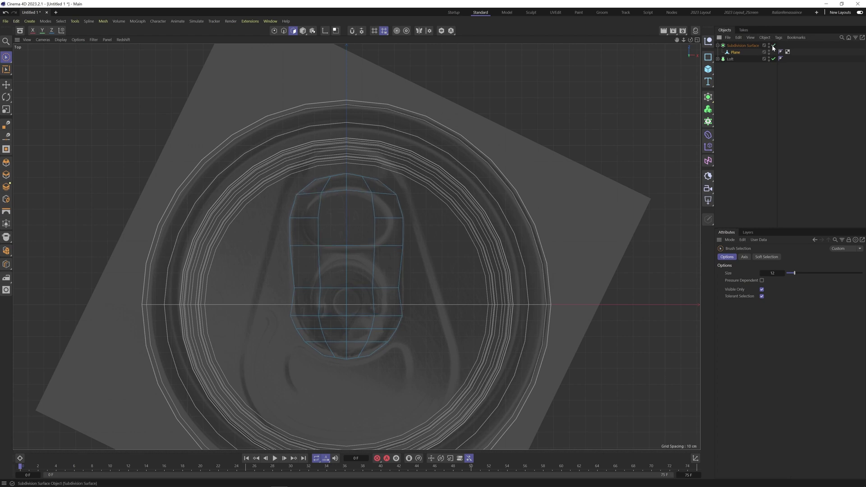
click(774, 46)
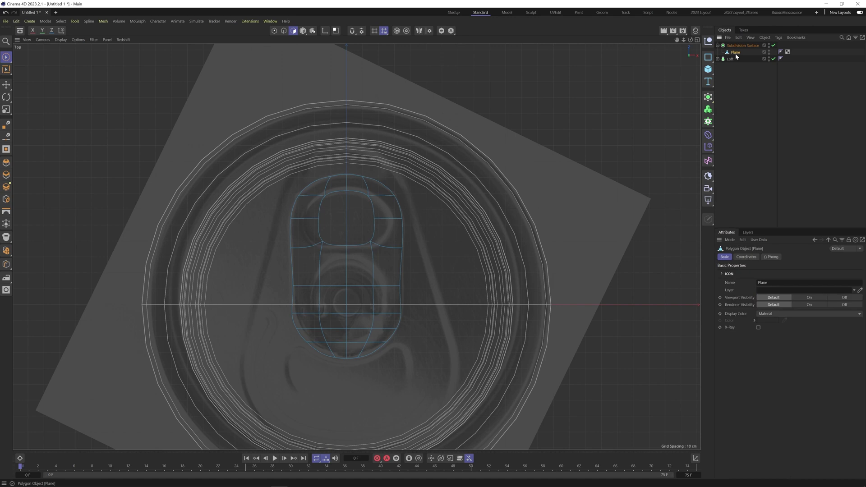
Select the two side points of the finger hole and scale them outward to match the opening in the reference.
click(273, 30)
click(320, 219)
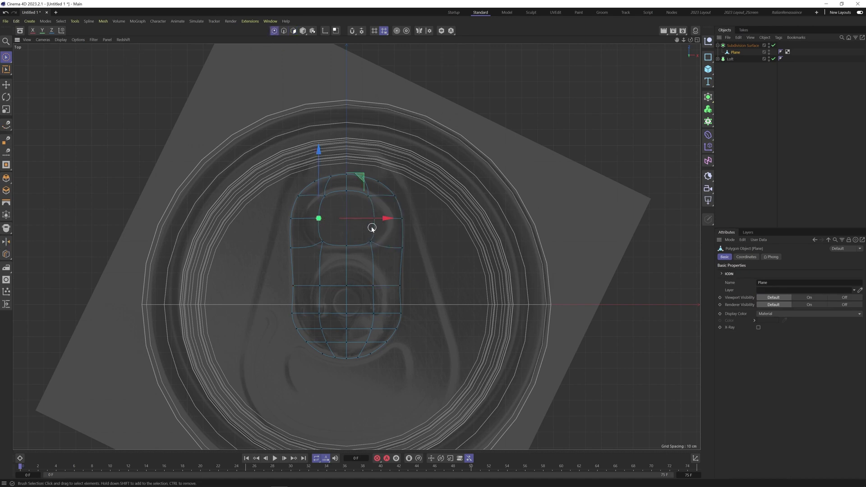
shift+click(374, 218)
key(t)
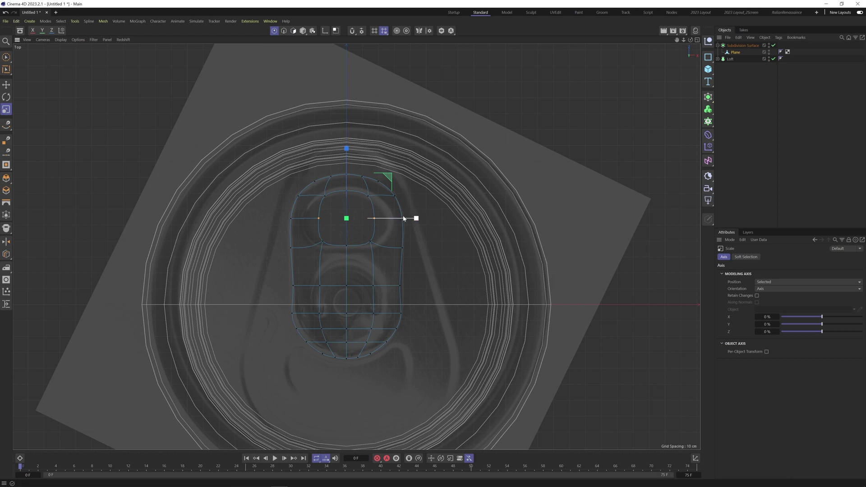
drag(415, 218, 460, 227)
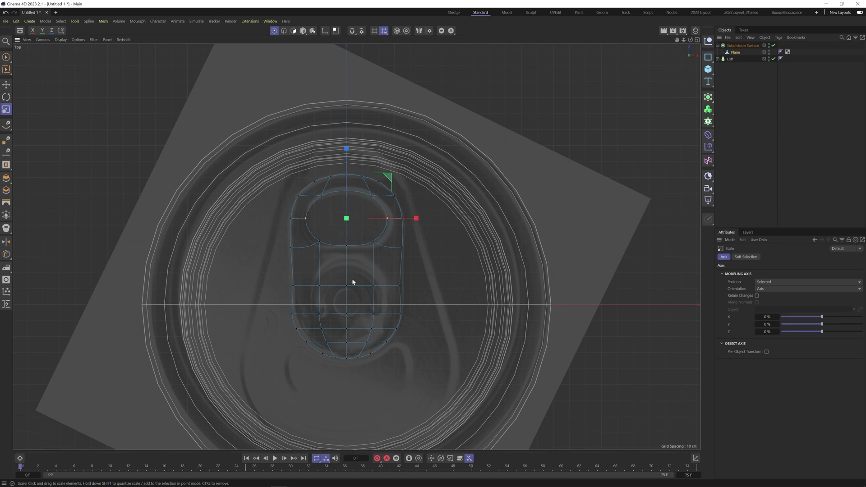
Add loop cuts beside the inner vertical edges through the tab's lower half.
key(k)
key(l)
key(q)
click(377, 266)
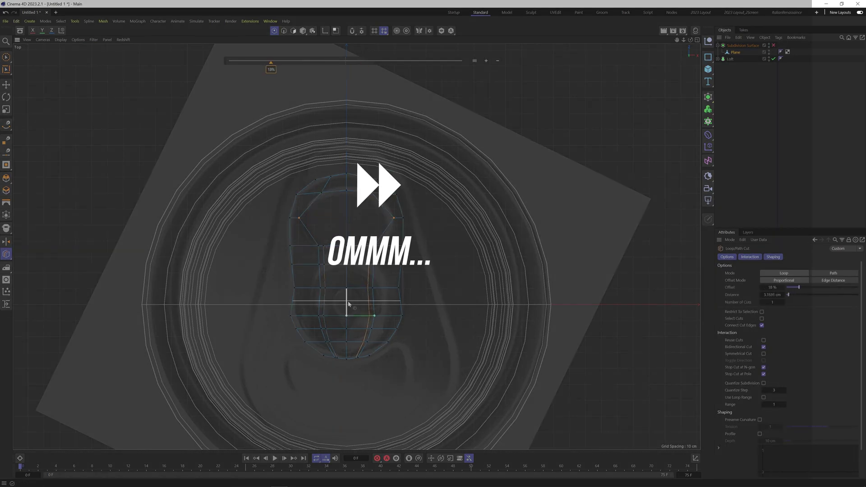
Scale the point pairs in the tab's lower half to fit the curved slot and inner tongue of the reference.
scroll(323, 305, up, 5)
click(243, 235)
key(t)
key(q)
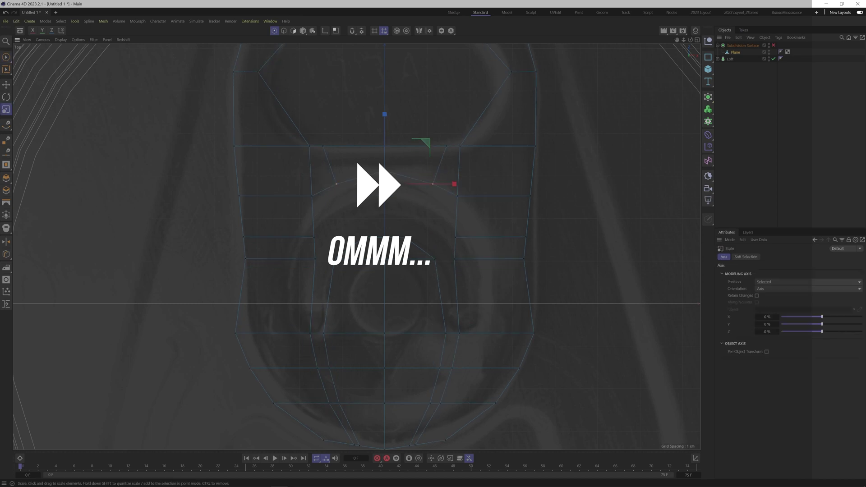
drag(467, 322, 447, 316)
scroll(357, 253, down, 5)
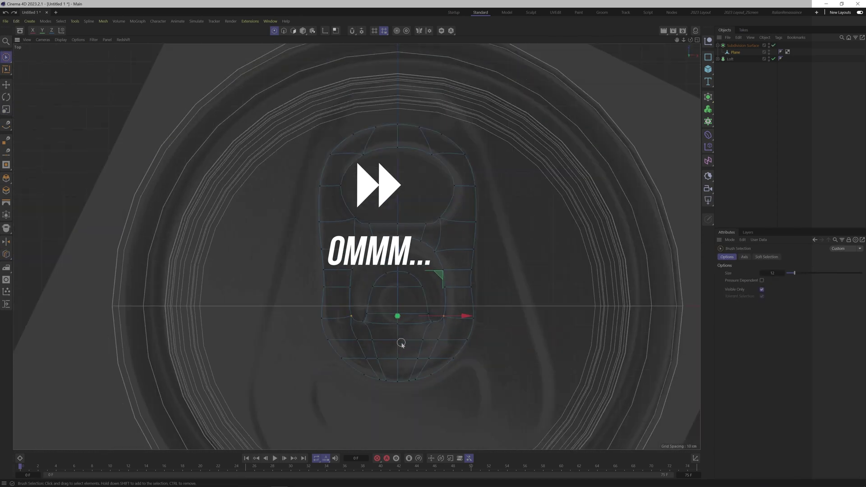
key(9)
alt+middle_drag(342, 286, 337, 283)
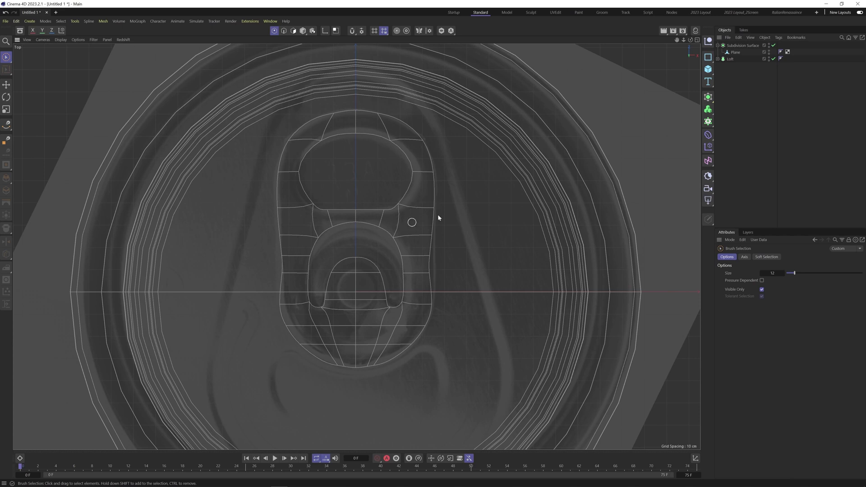
Add a Thicken generator with the tab plane as its child, nested inside the Subdivision Surface.
click(734, 53)
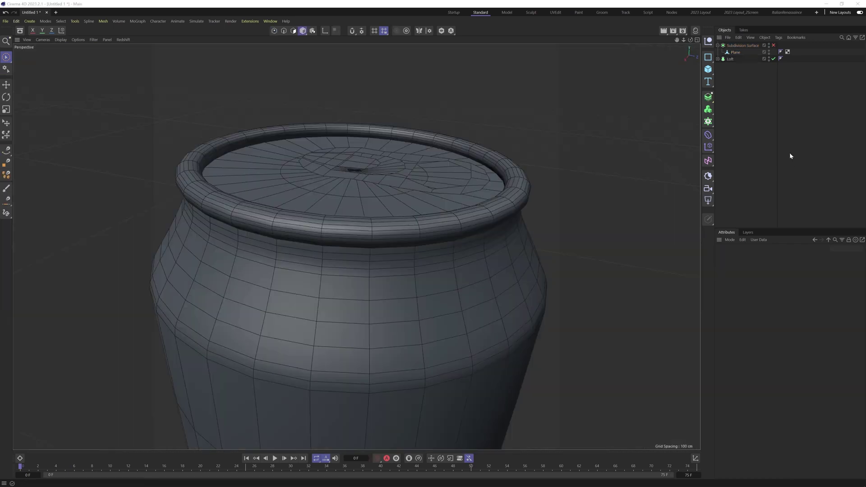
click(735, 52)
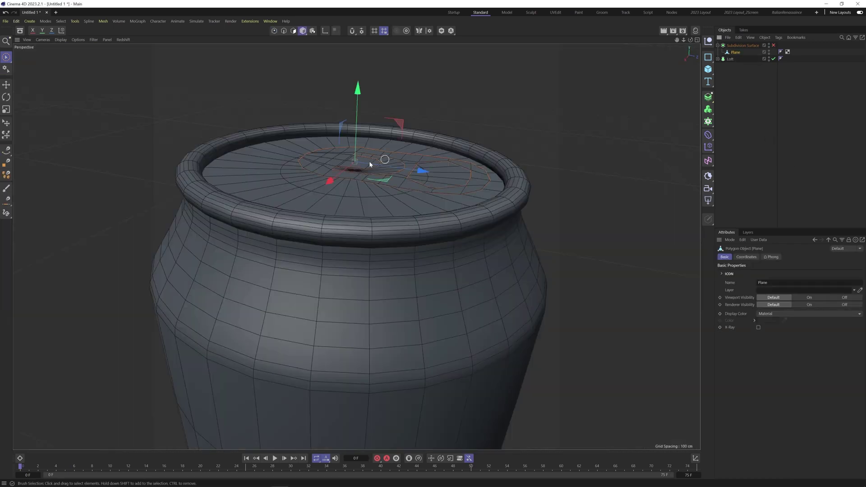
alt+drag(436, 190, 442, 181)
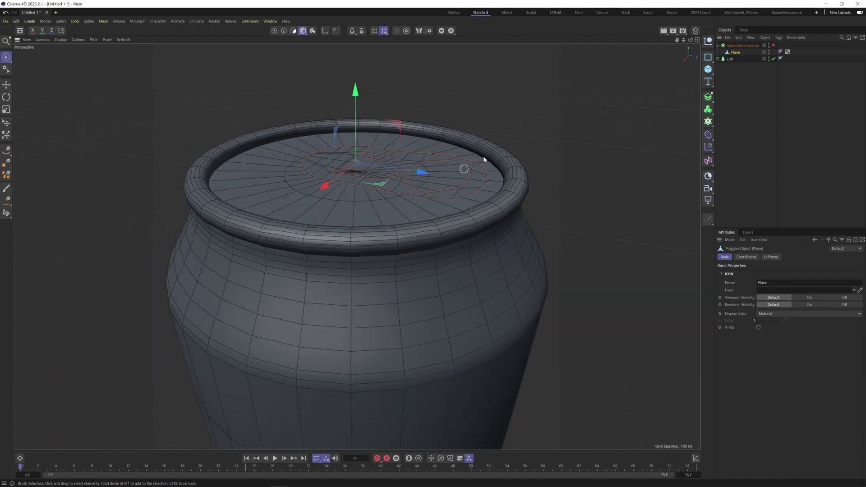
click(709, 97)
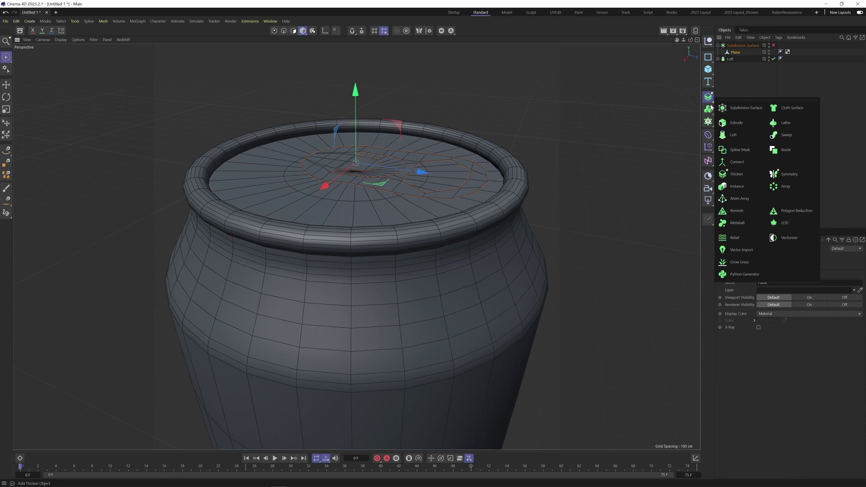
click(735, 178)
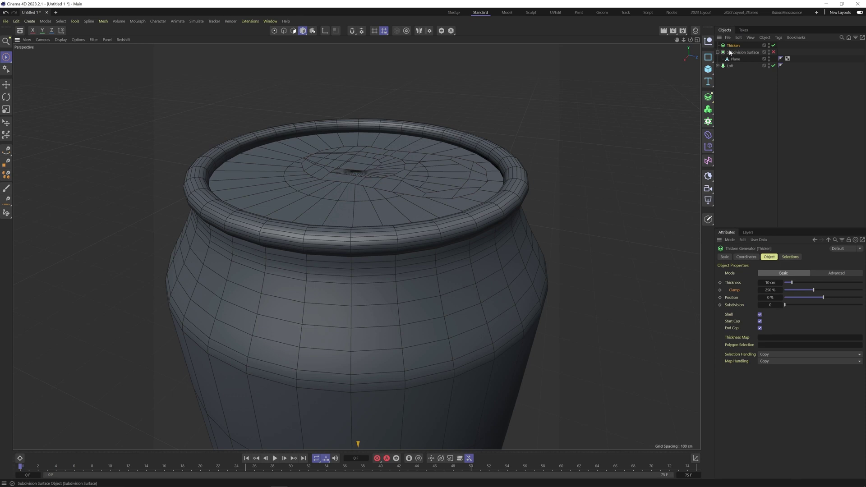
drag(733, 46, 739, 55)
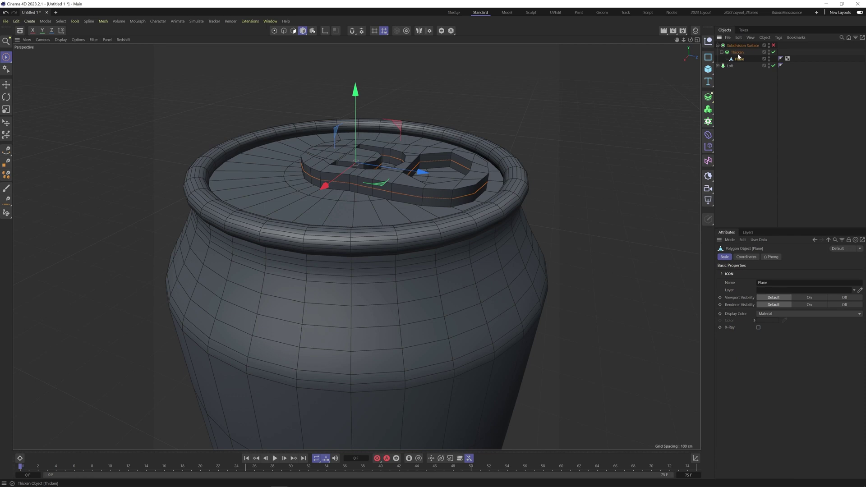
Set the Thicken generator's thickness to 2 cm and its position to -100 %.
click(737, 52)
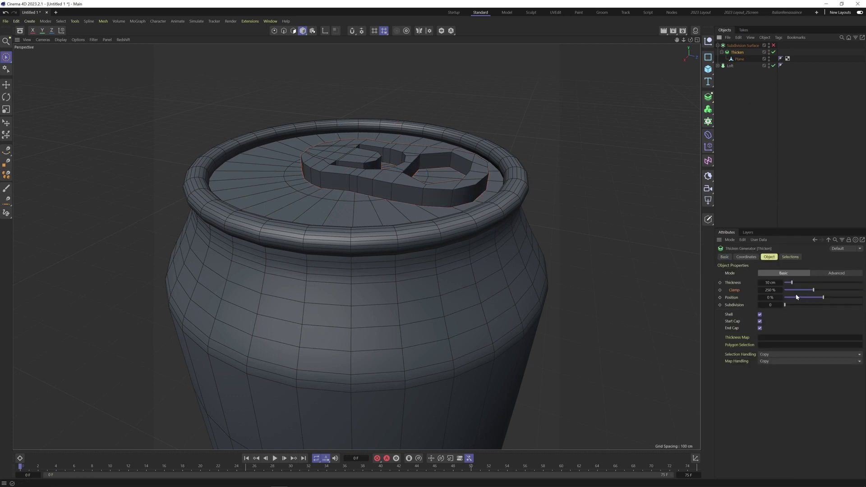
drag(766, 285, 760, 285)
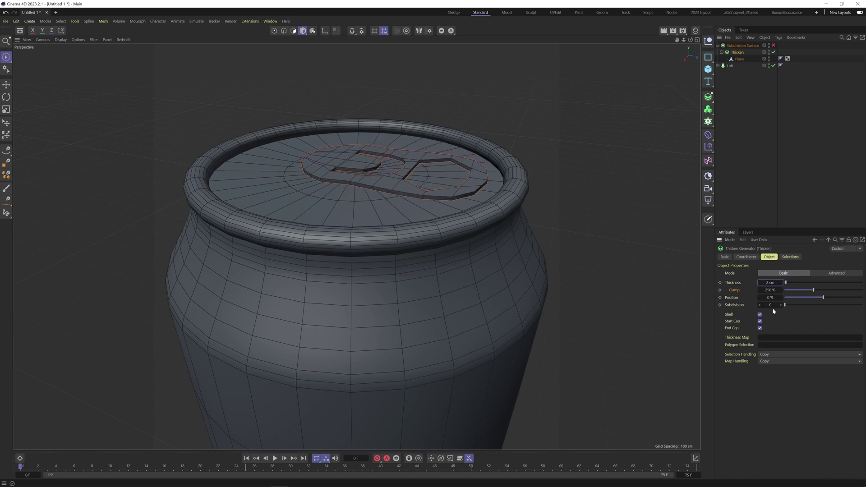
drag(771, 298, 701, 301)
drag(768, 298, 706, 288)
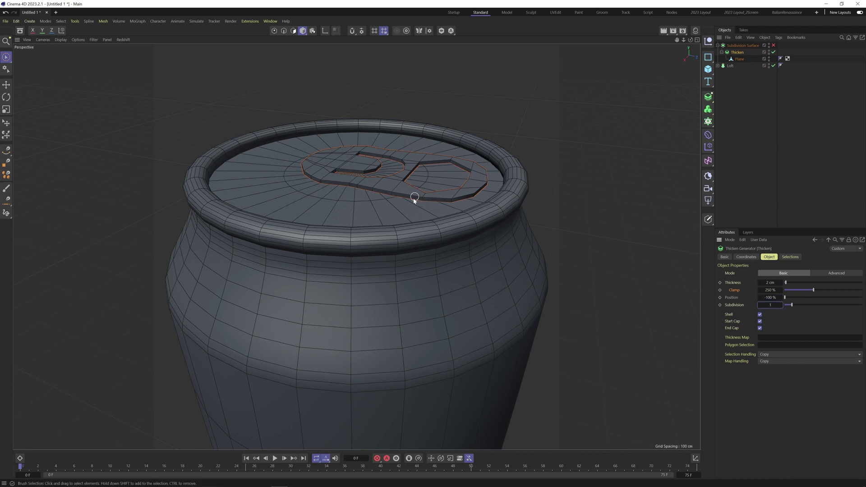
scroll(415, 194, up, 10)
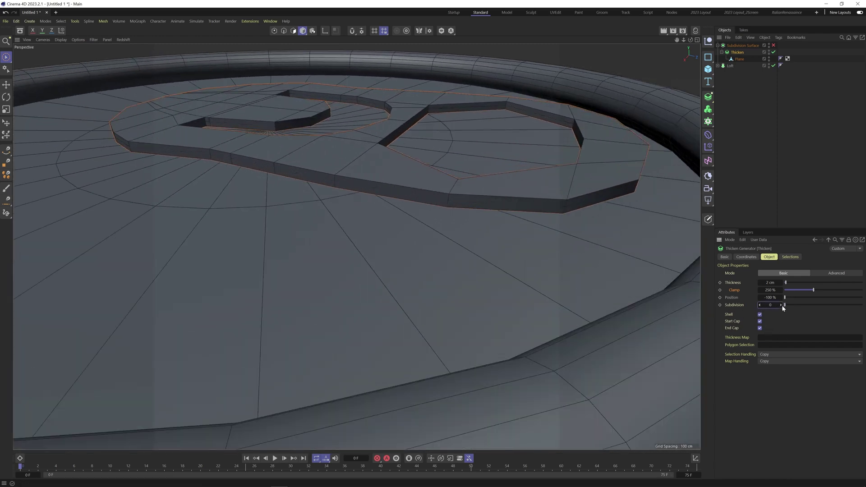
Enable the Subdivision Surface and set the Thicken generator's subdivision to 2 to tighten the tab's edges.
click(774, 45)
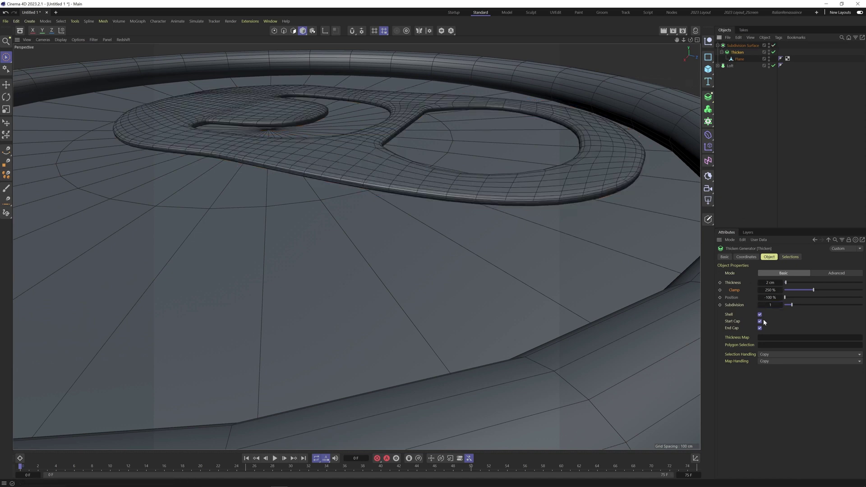
click(760, 305)
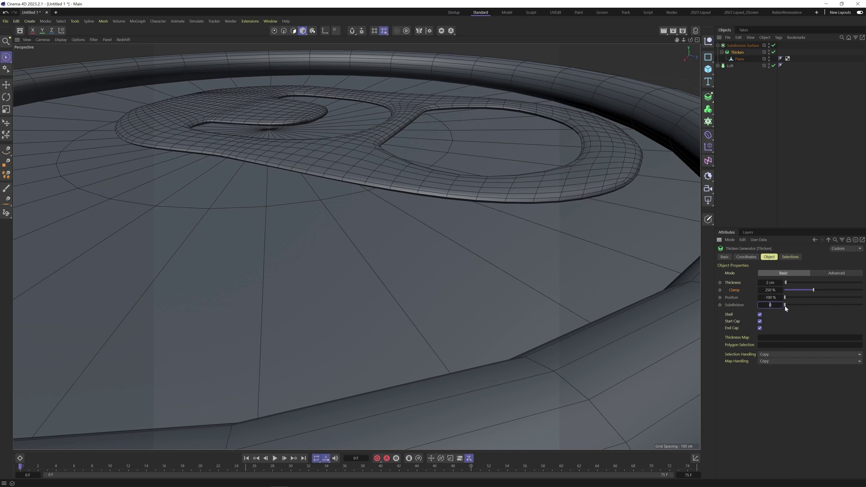
click(781, 307)
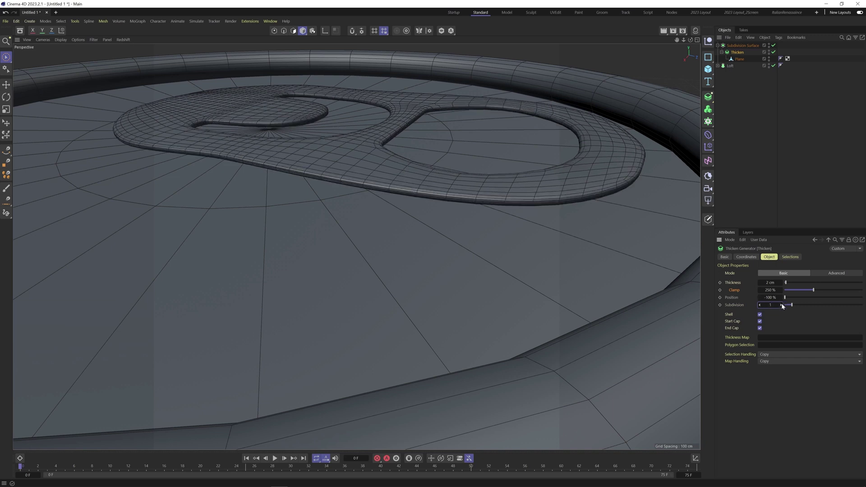
click(782, 306)
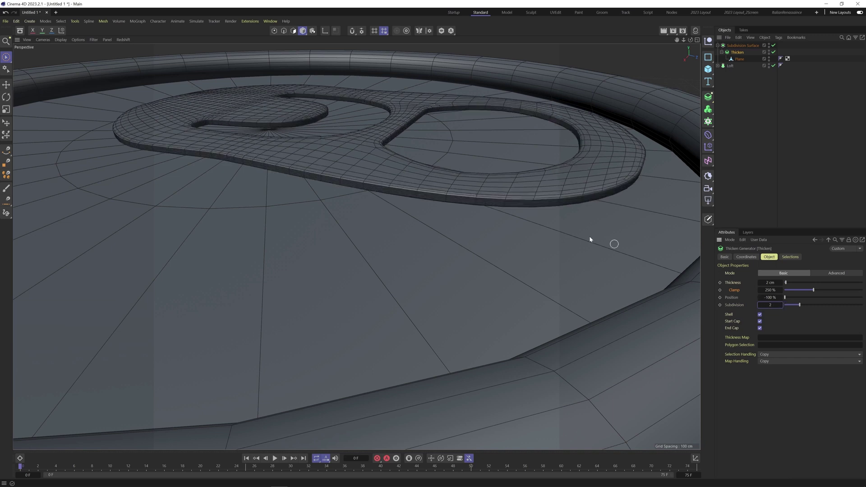
alt+drag(522, 203, 467, 202)
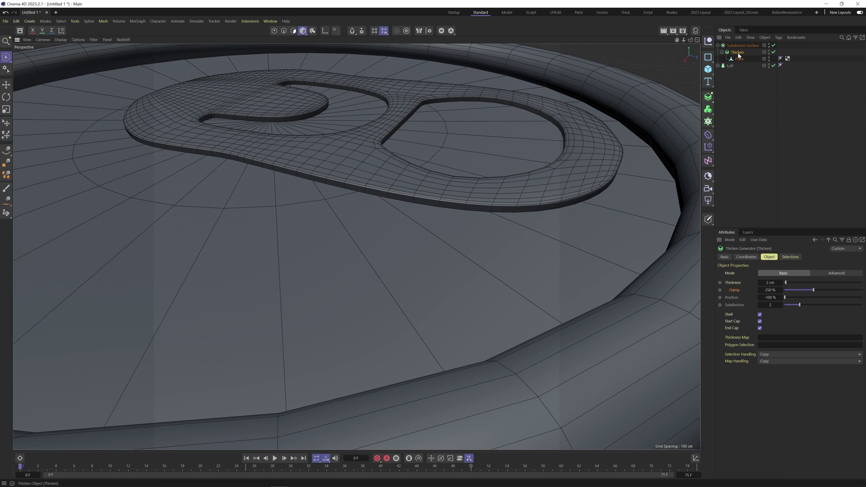
Try a Thicken thickness of 5 cm on the tab and view it against the can lid.
drag(762, 280, 773, 282)
scroll(542, 245, down, 8)
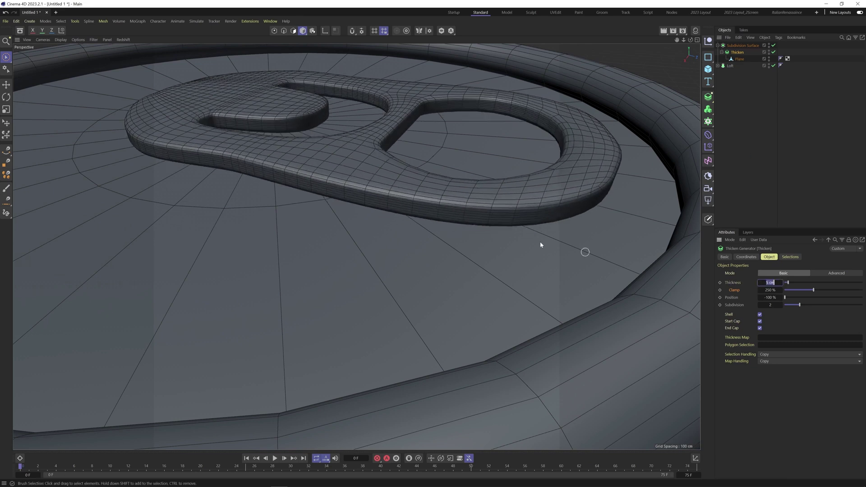
alt+drag(381, 194, 453, 222)
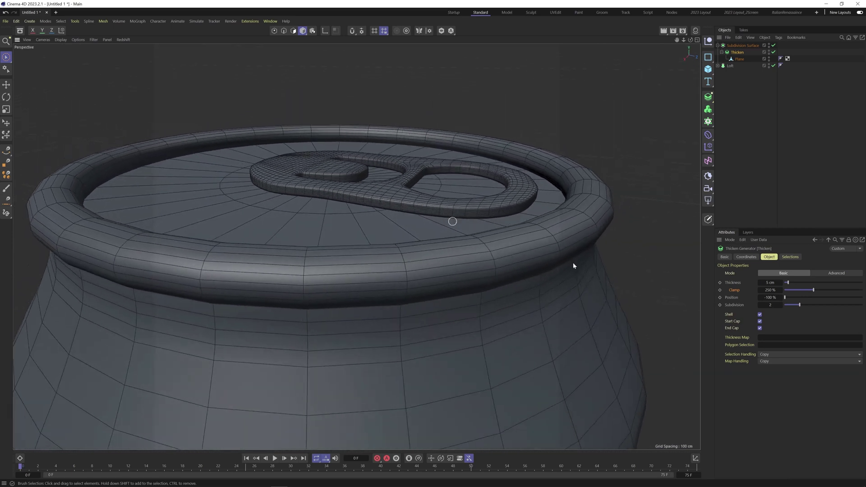
Set the Thicken generator's thickness to 3 cm, comparing it with 4 cm.
click(760, 282)
click(759, 283)
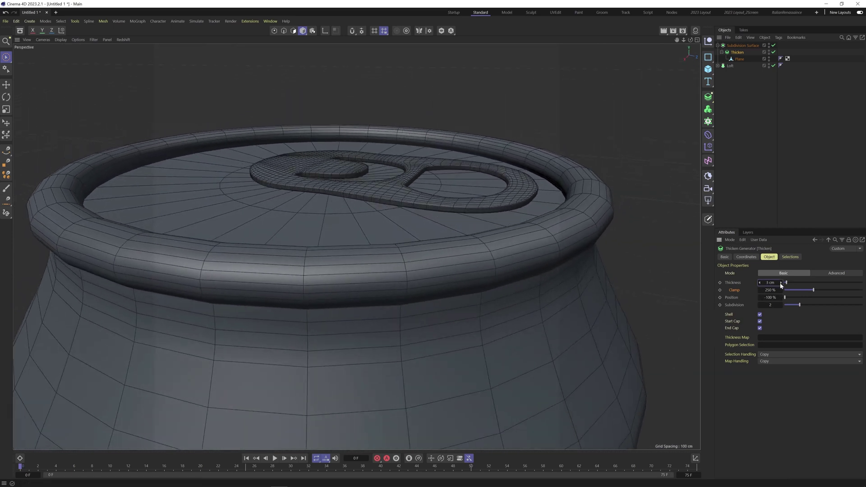
click(781, 283)
alt+drag(300, 193, 266, 197)
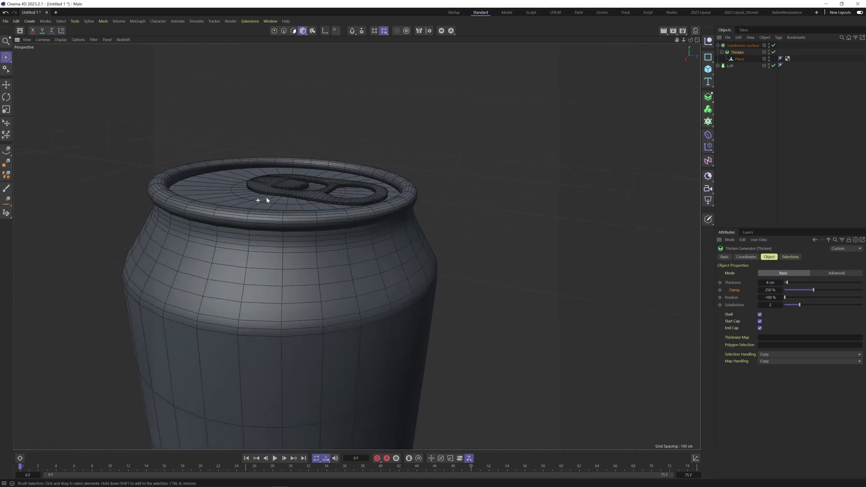
click(760, 283)
scroll(457, 232, up, 3)
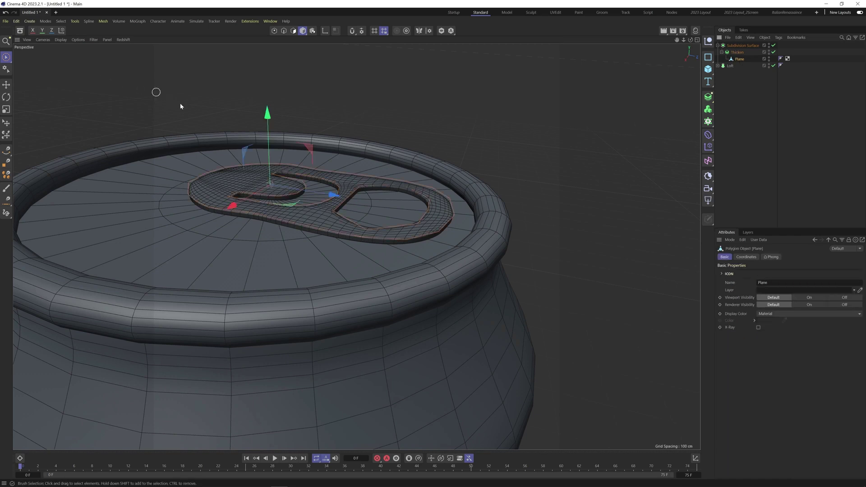
Lower the tab plane closer to the lid, deselect it, and check the tab against the top-view reference and in perspective.
click(562, 169)
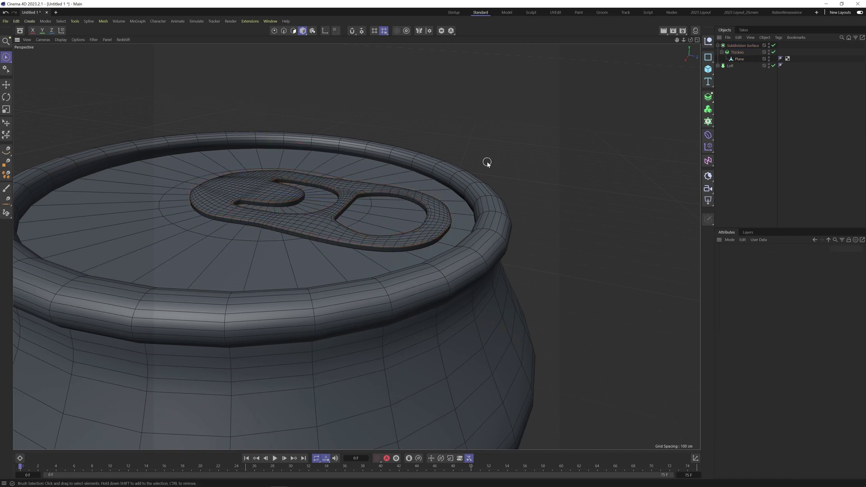
middle_click(488, 163)
scroll(483, 182, down, 1)
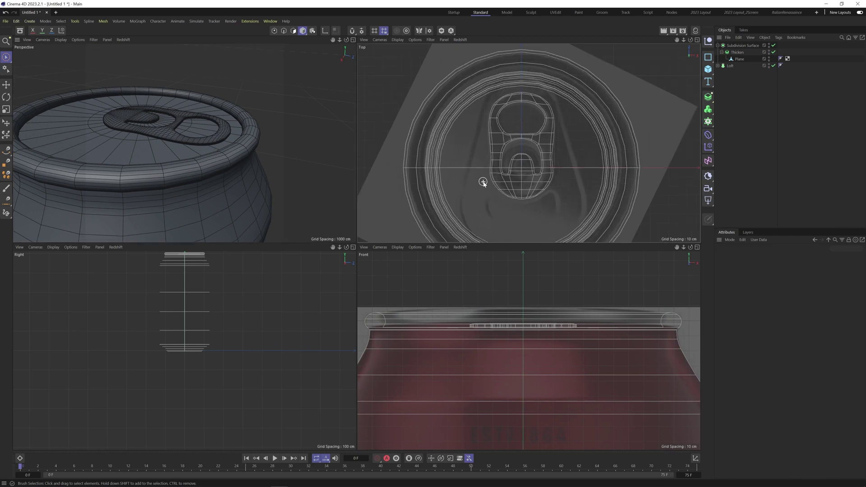
scroll(527, 179, up, 2)
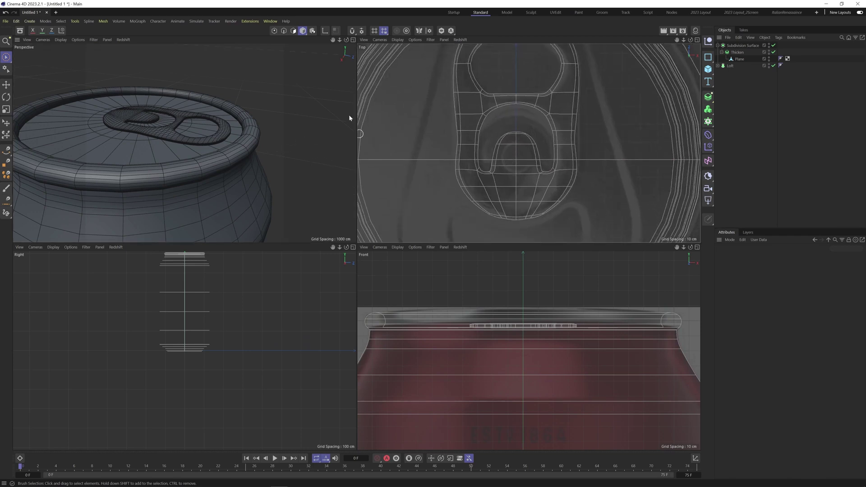
middle_click(289, 210)
alt+drag(286, 212, 267, 234)
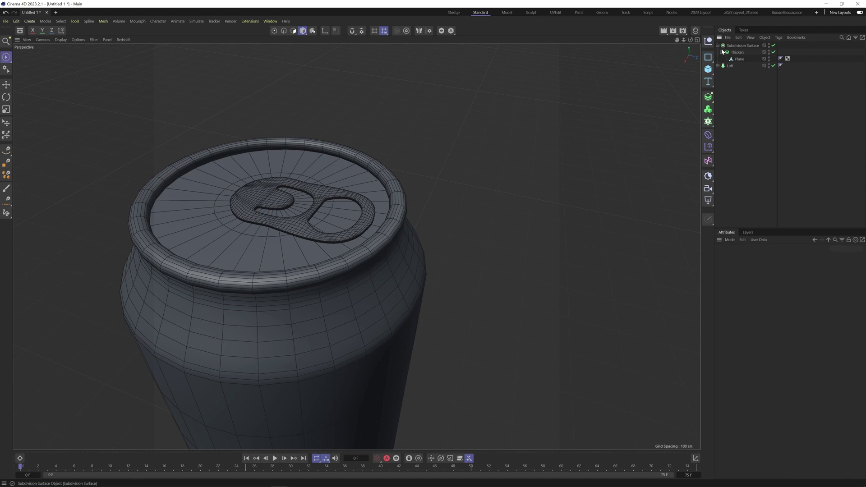
Add a cylinder primitive and raise it up to the can's lid.
click(708, 69)
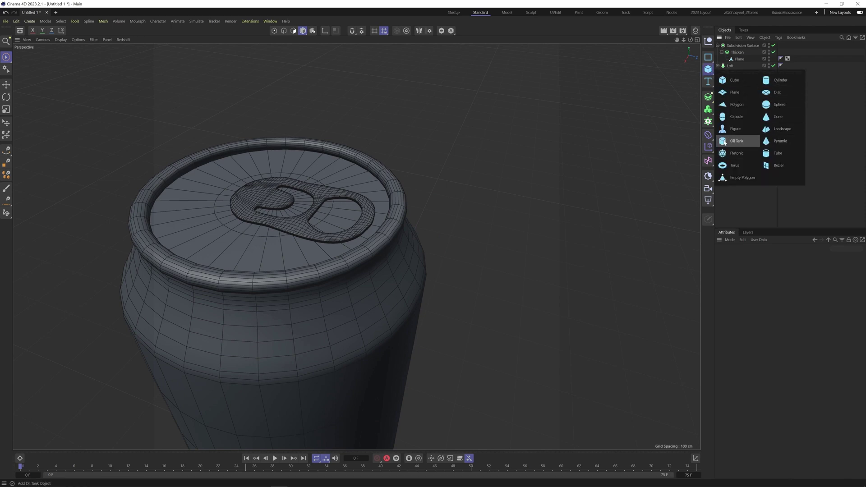
click(776, 84)
alt+drag(353, 279, 350, 295)
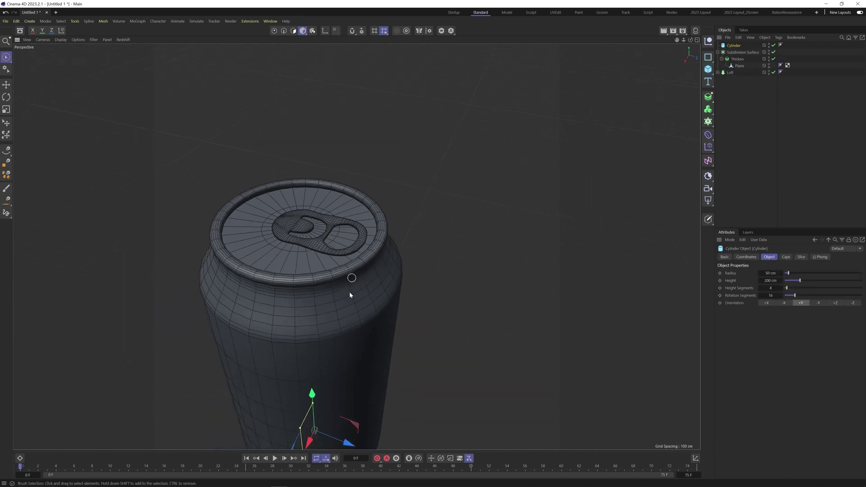
drag(312, 395, 299, 115)
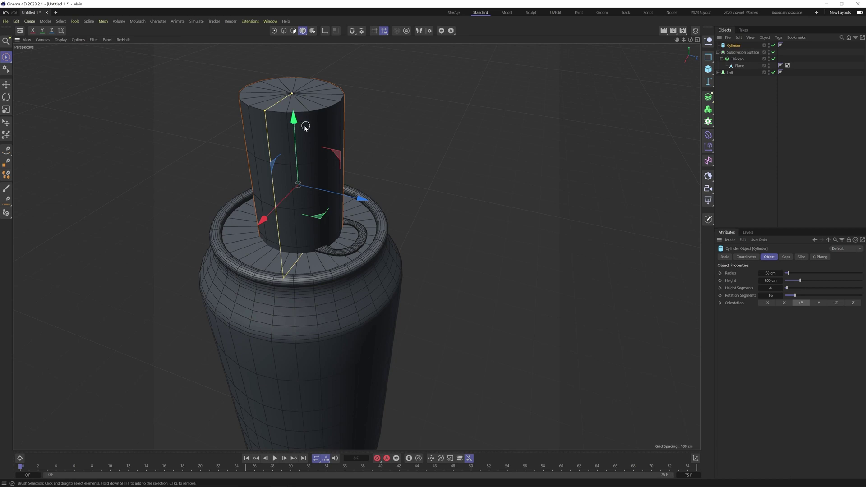
Flatten the cylinder to about 2 cm high, lower it onto the tab, and fit it to the reference rivet with a radius of about 8.9 cm.
drag(292, 94, 292, 191)
drag(294, 117, 296, 169)
middle_click(563, 125)
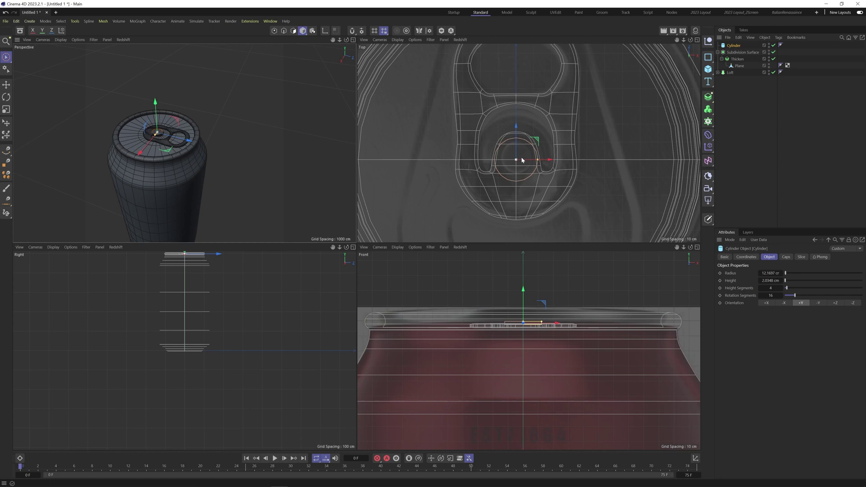
drag(538, 162, 528, 162)
scroll(529, 161, up, 2)
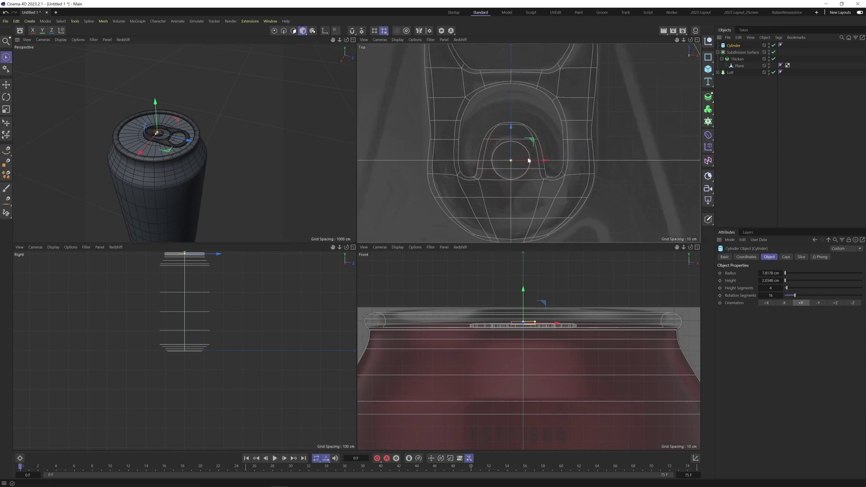
scroll(529, 160, up, 4)
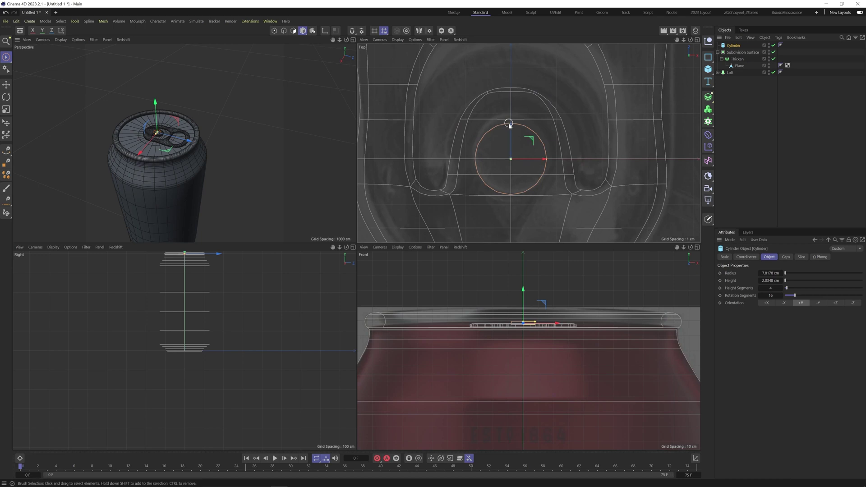
drag(509, 125, 514, 120)
drag(547, 155, 552, 157)
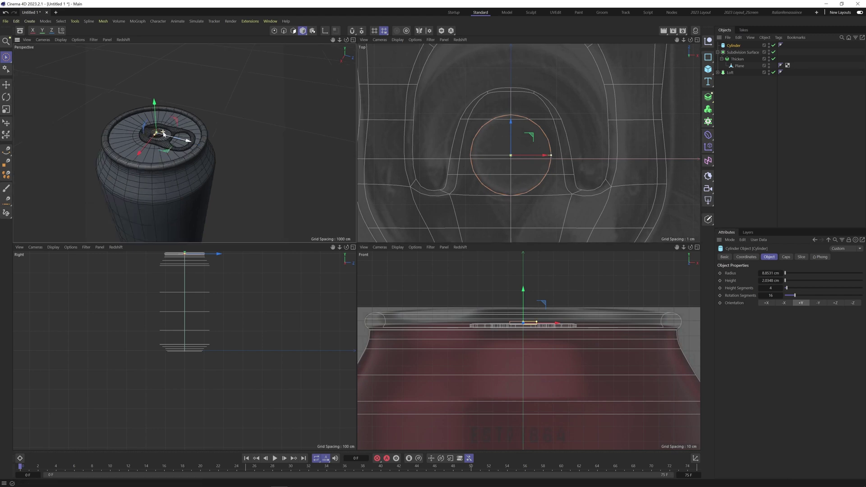
Round the rivet cylinder's cap edges with a 3-segment fillet.
scroll(145, 139, up, 8)
scroll(148, 134, up, 10)
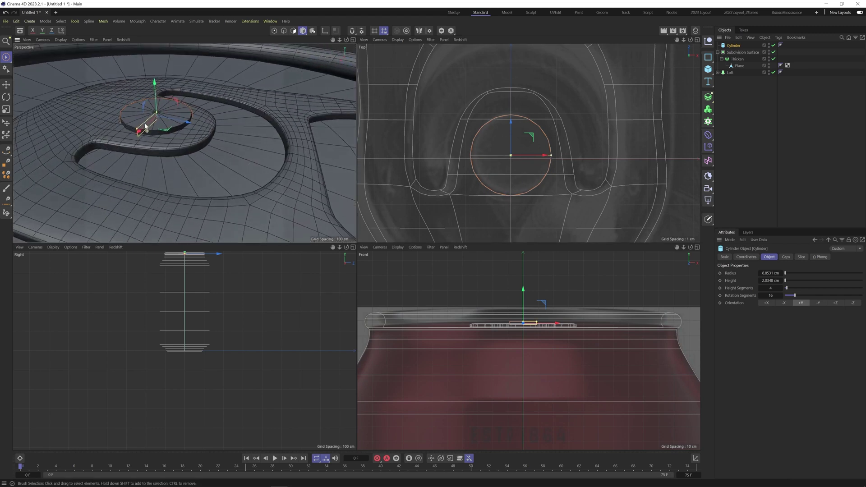
scroll(149, 133, down, 5)
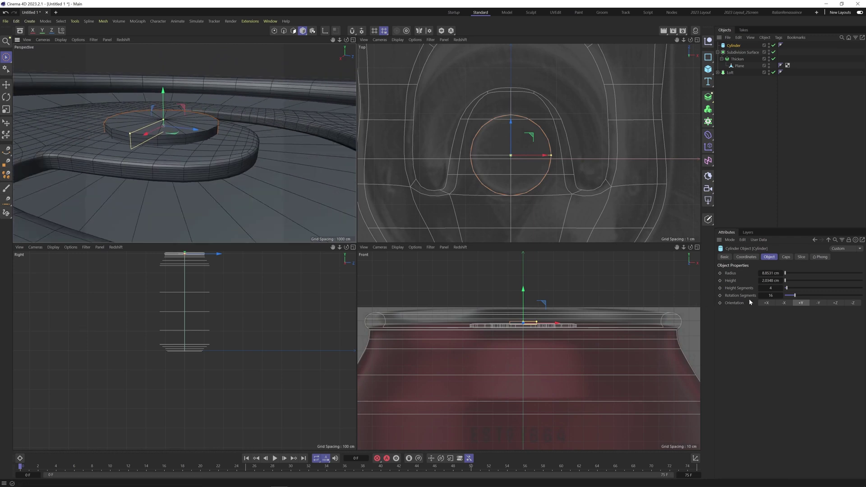
click(785, 257)
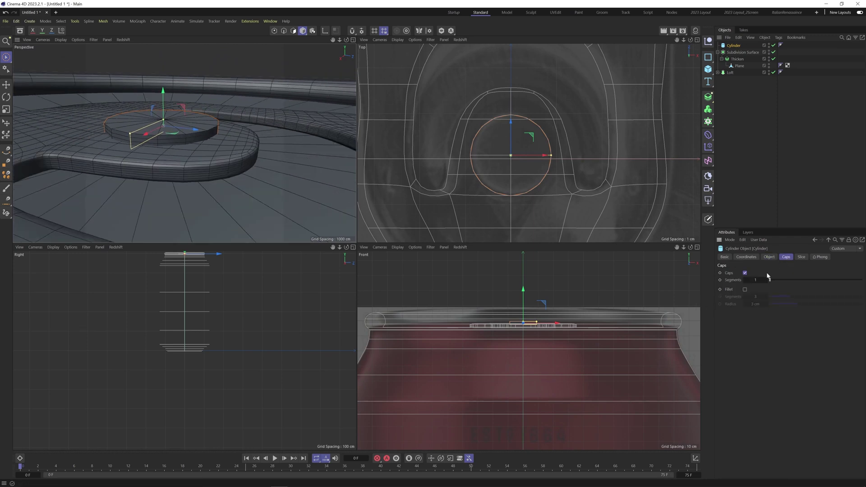
click(745, 290)
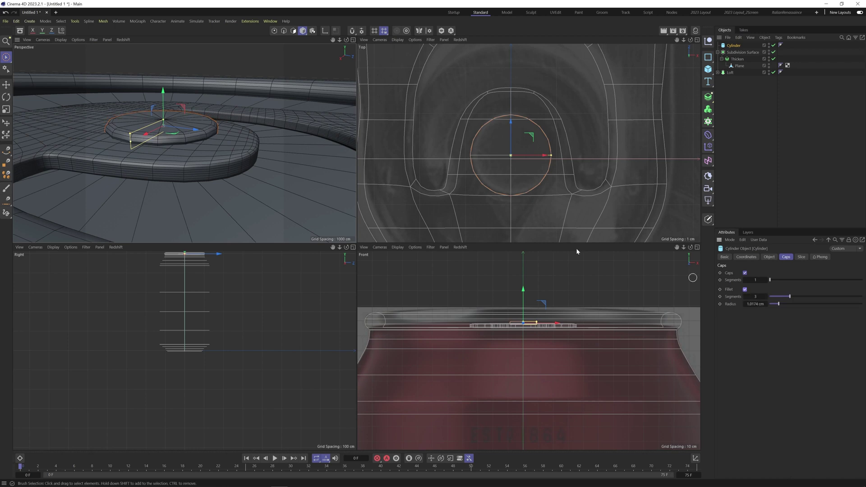
alt+drag(160, 138, 199, 137)
drag(759, 300, 747, 304)
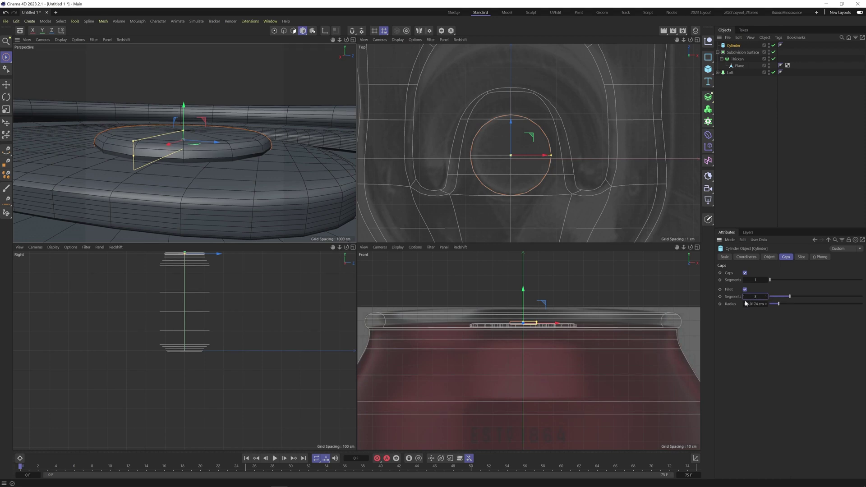
Lower the rivet cylinder slightly into the tab and check its fit against the whole can.
alt+drag(226, 158, 190, 155)
drag(175, 99, 175, 99)
mouse_move(181, 133)
alt+mouse_down()
mouse_move(151, 207)
mouse_move(188, 167)
mouse_move(178, 170)
alt+mouse_up()
scroll(184, 140, down, 5)
scroll(178, 171, down, 6)
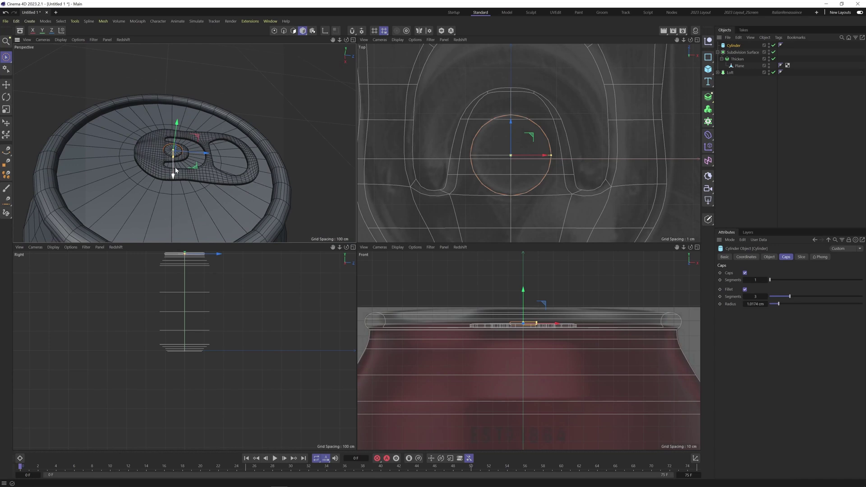
scroll(184, 184, down, 3)
alt+drag(160, 162, 178, 174)
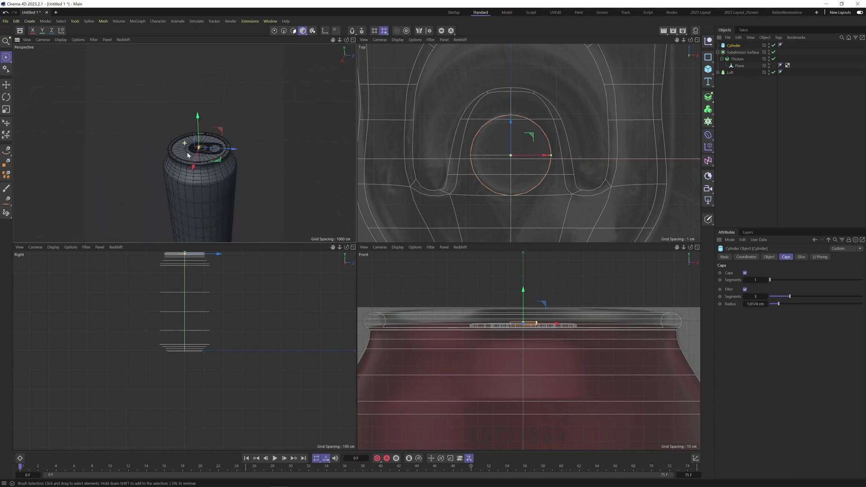
alt+middle_drag(177, 174, 197, 137)
scroll(376, 73, up, 1)
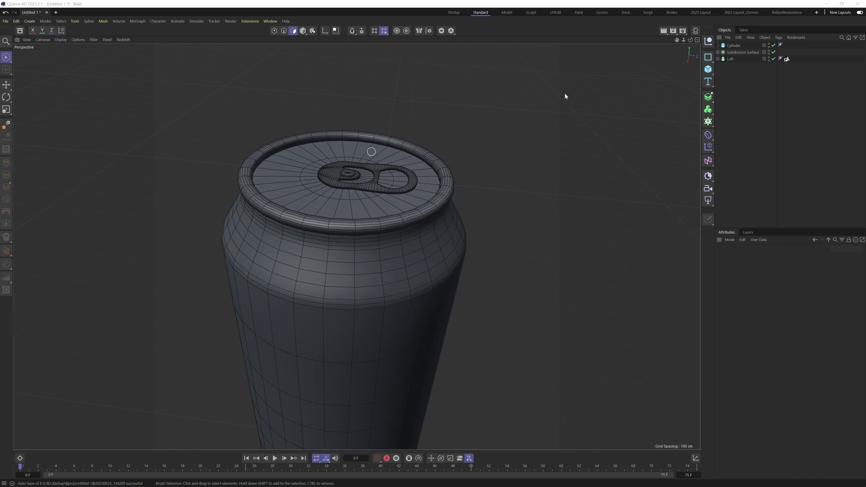
Examine the embossed lid outline in the top-view reference and its background image settings, then return to the perspective view.
middle_click(465, 190)
middle_click(518, 173)
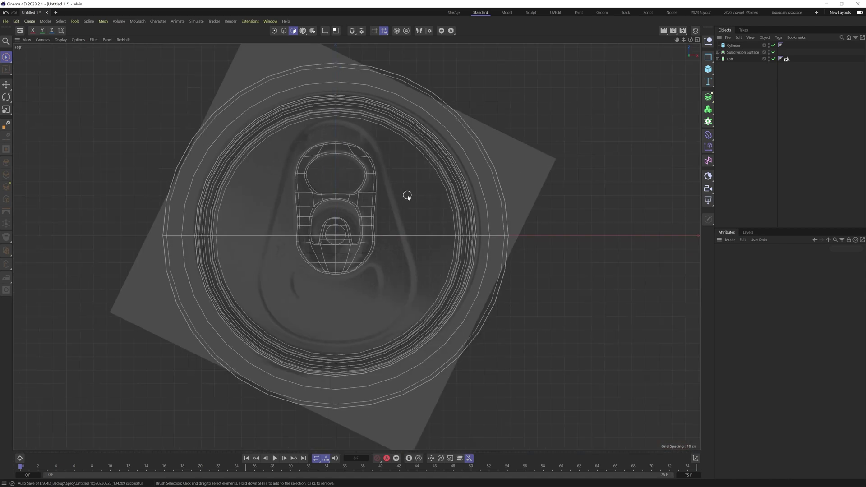
scroll(408, 195, down, 2)
middle_drag(359, 232, 408, 158)
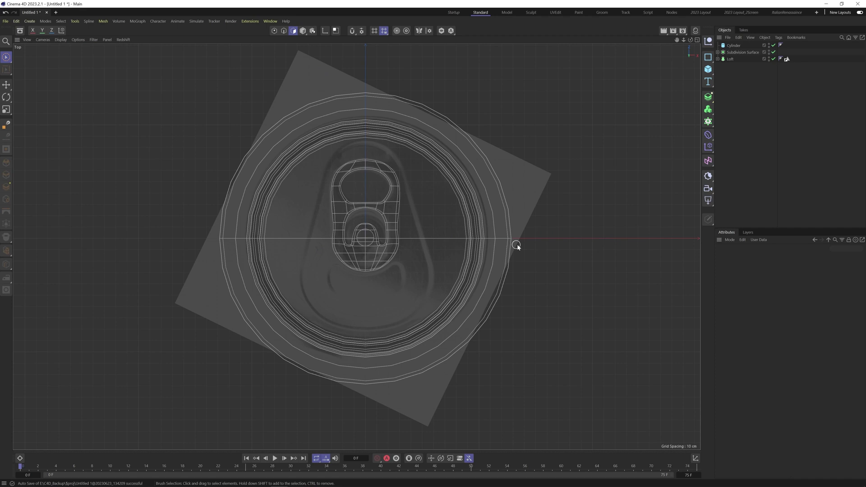
key(shift+v)
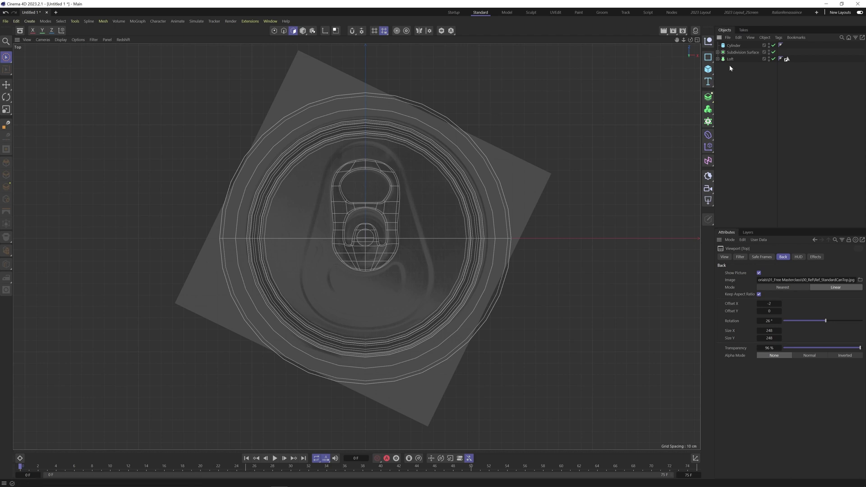
middle_click(440, 165)
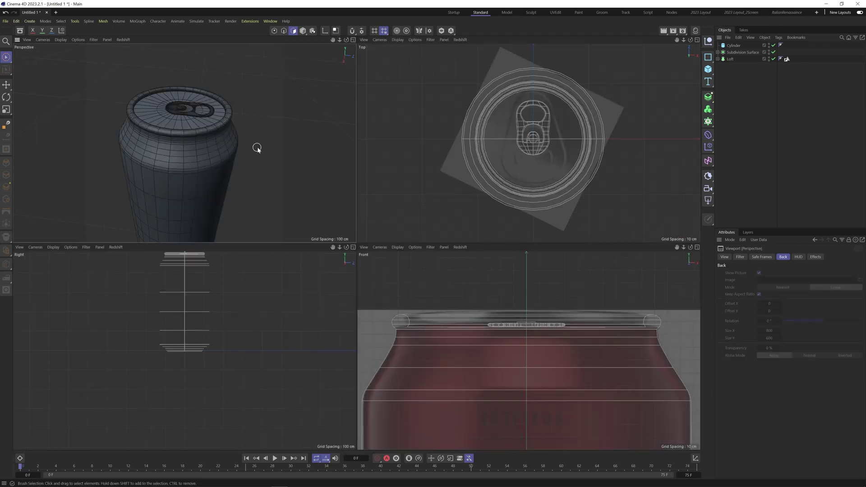
middle_click(257, 147)
Create a polygon copy of the Loft with Current State to Object, and hide the original Loft, the cylinder and the tab.
right_click(732, 59)
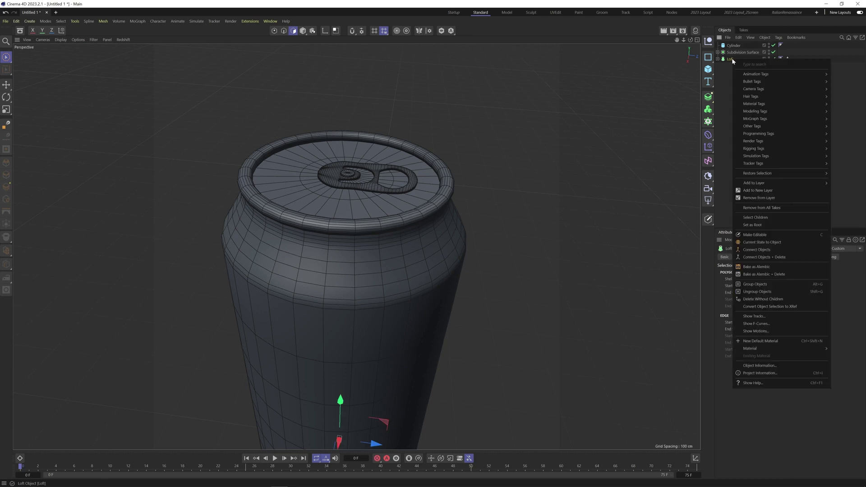
click(793, 245)
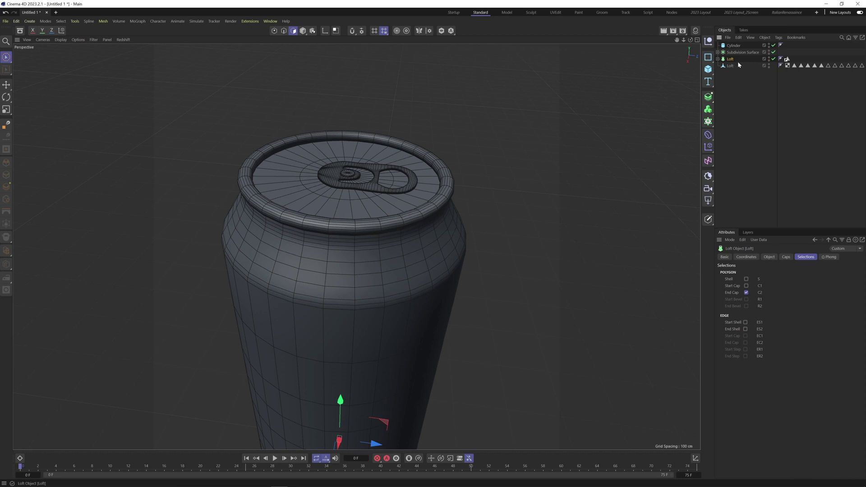
click(750, 81)
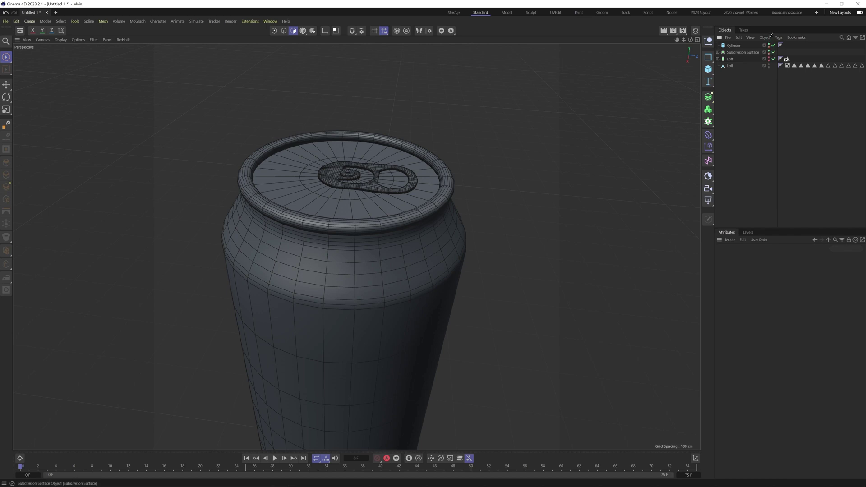
click(769, 51)
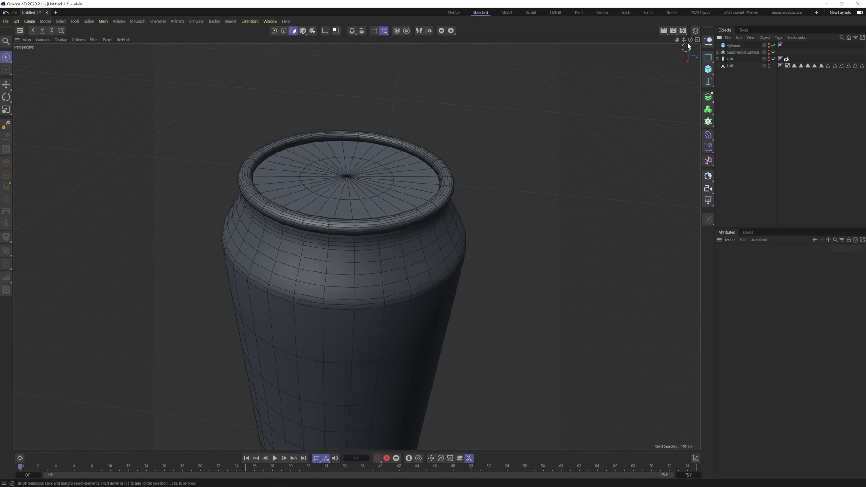
Loop-cut the polygon Loft's lid in top view, placing a ring near the rim at an offset of about 84%.
middle_click(532, 141)
middle_click(533, 141)
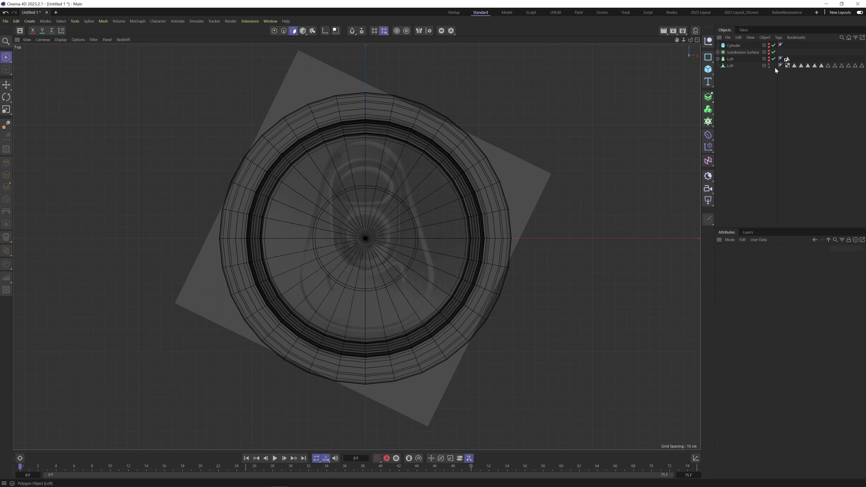
click(731, 66)
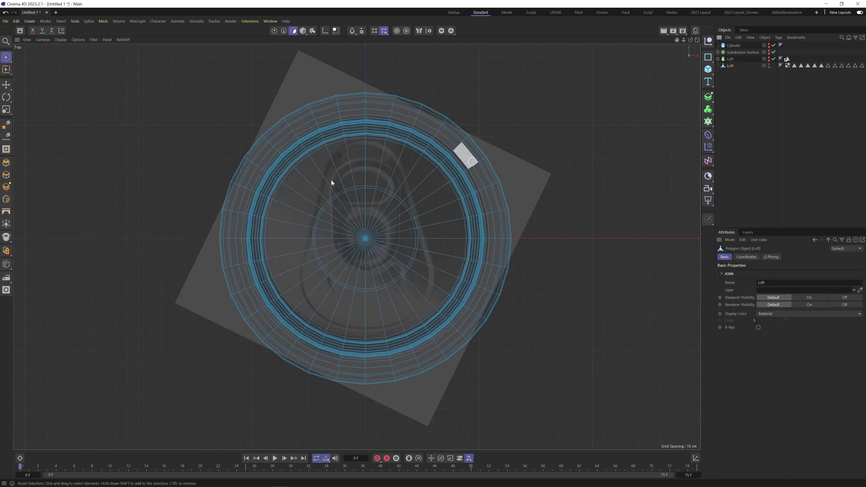
right_click(289, 221)
click(307, 289)
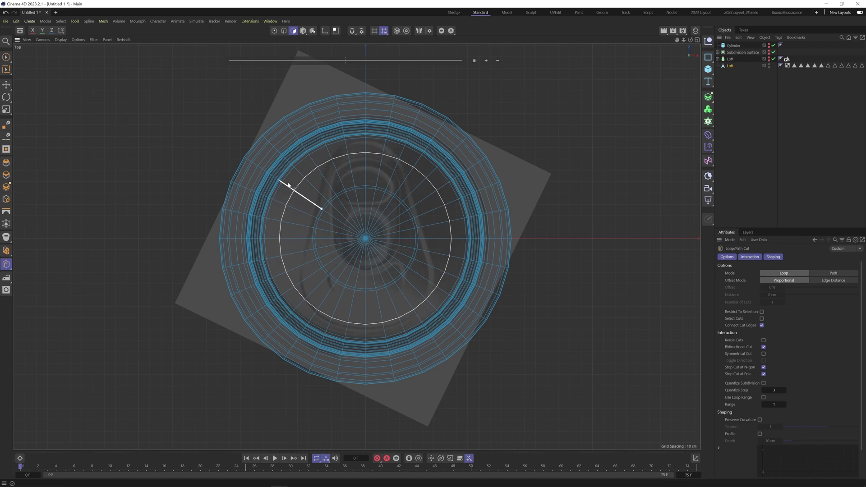
click(349, 145)
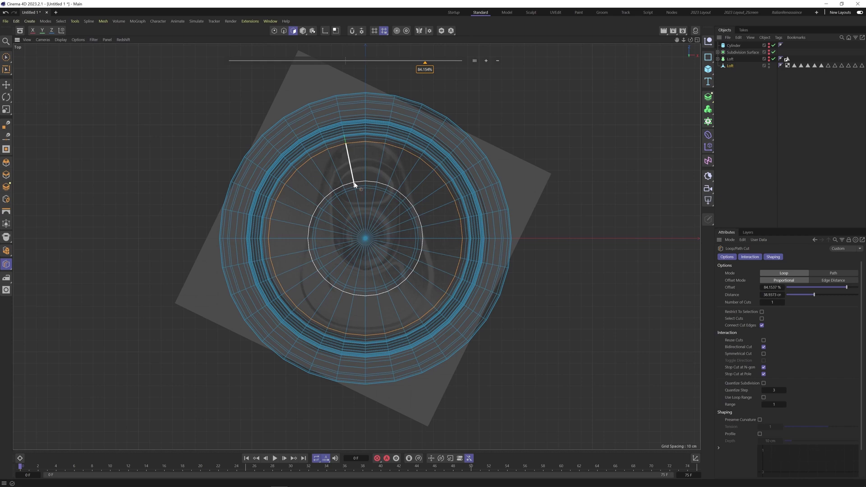
click(717, 53)
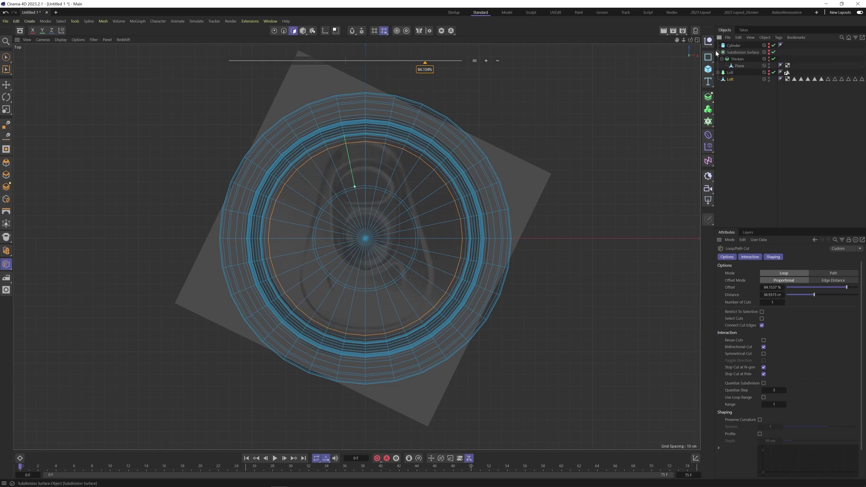
click(717, 52)
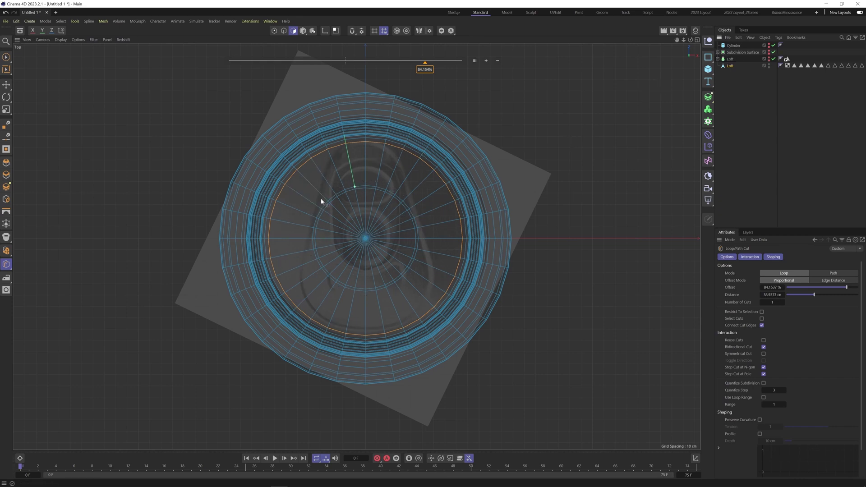
Reshape the new ring on the lid by scaling its points pair by pair to follow the reference's embossed teardrop outline.
scroll(327, 187, up, 2)
scroll(329, 189, up, 1)
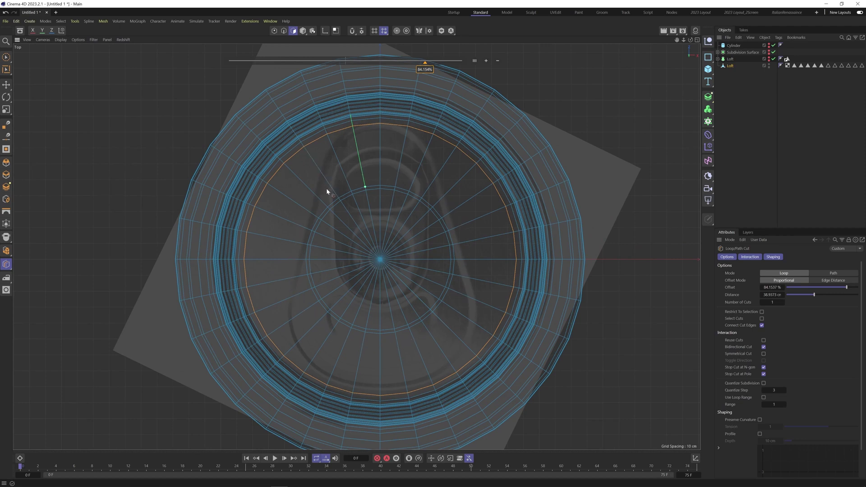
key(9)
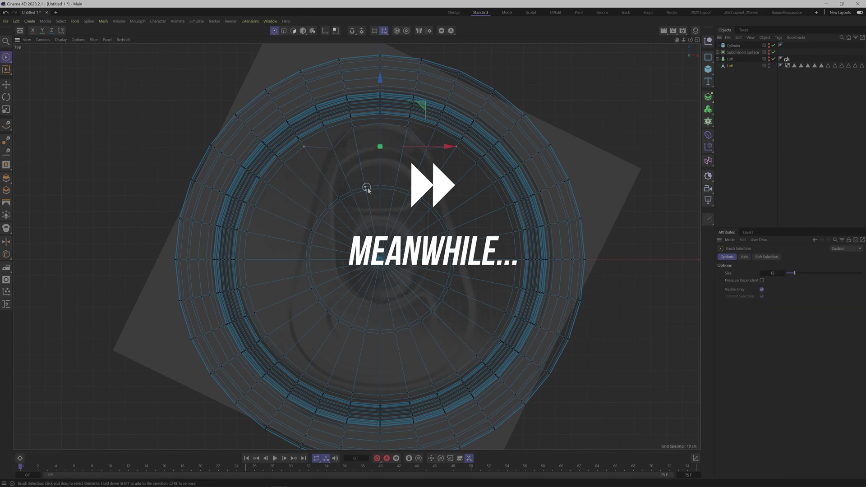
shift+click(476, 164)
key(t)
key(9)
key(t)
drag(465, 338, 467, 337)
key(9)
click(304, 363)
key(t)
key(9)
key(t)
key(9)
key(t)
drag(380, 217, 386, 217)
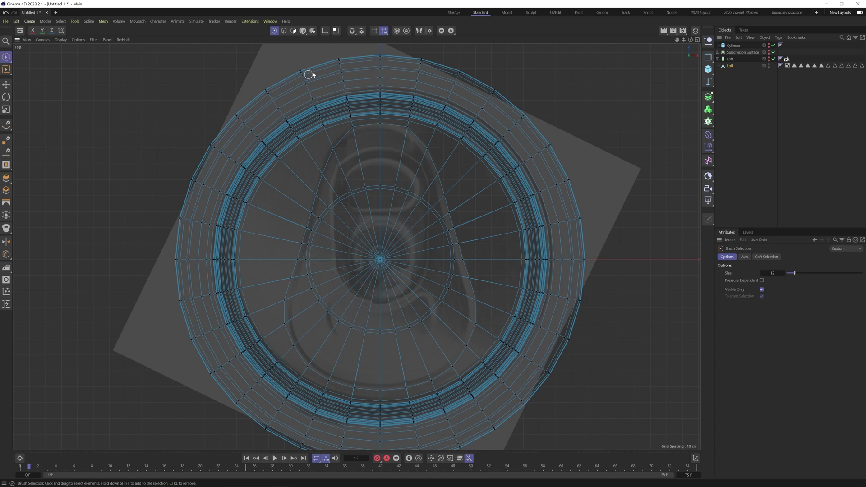
Remove the inner circular edge loop from the lid, leaving the teardrop outline around the centre.
click(293, 31)
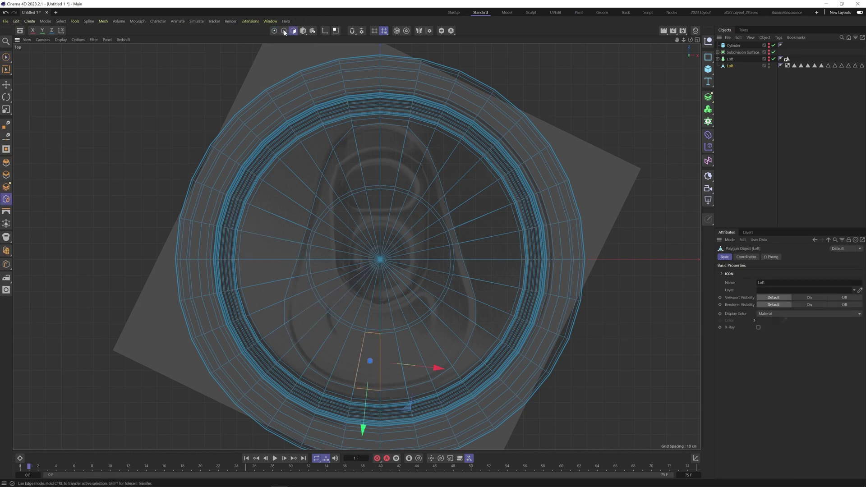
click(285, 32)
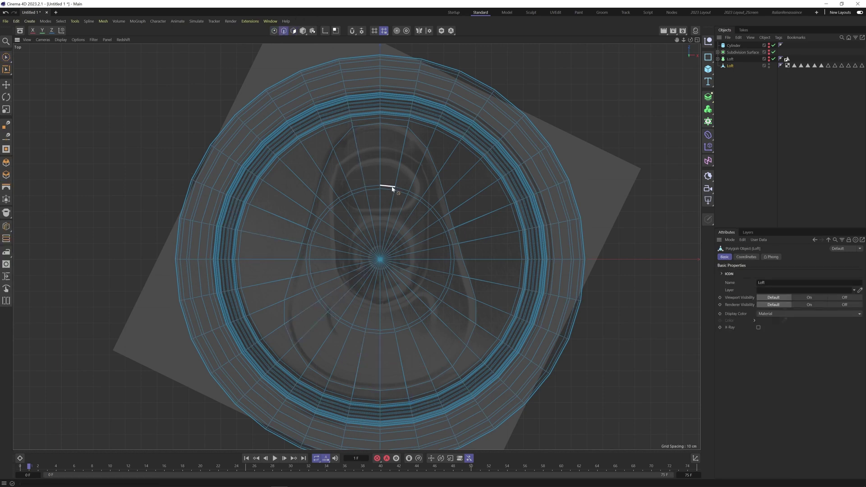
key(u)
key(l)
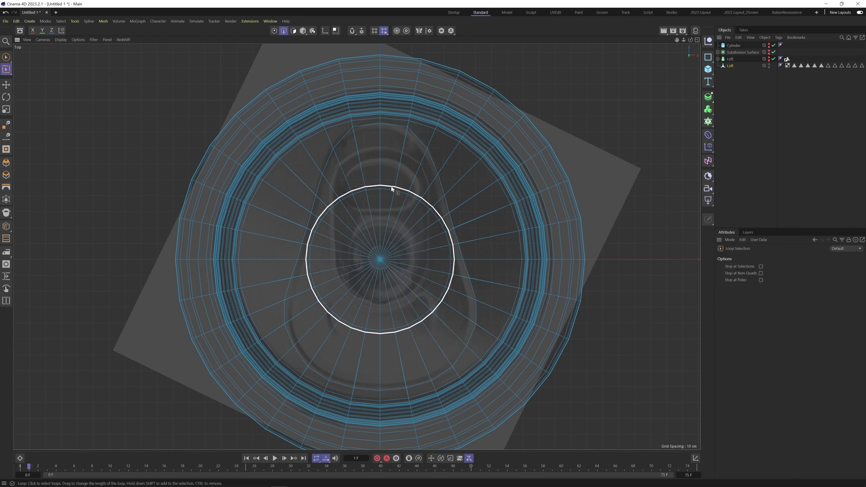
click(392, 188)
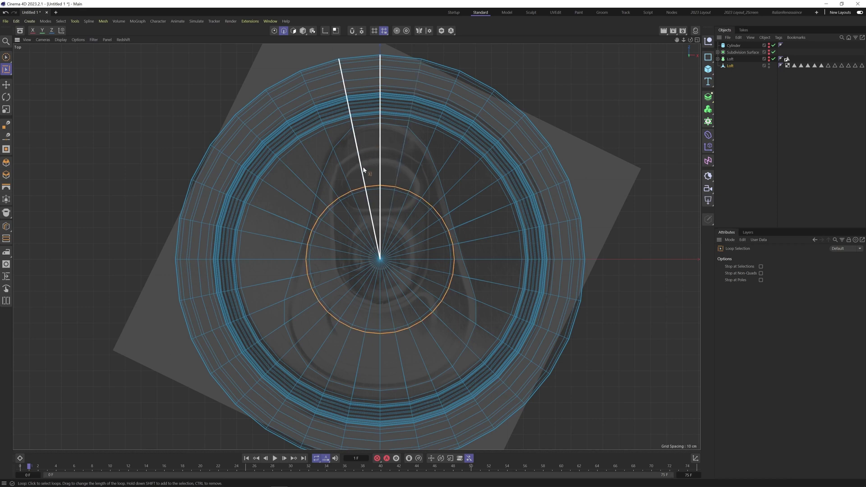
key(ctrl+shift+a)
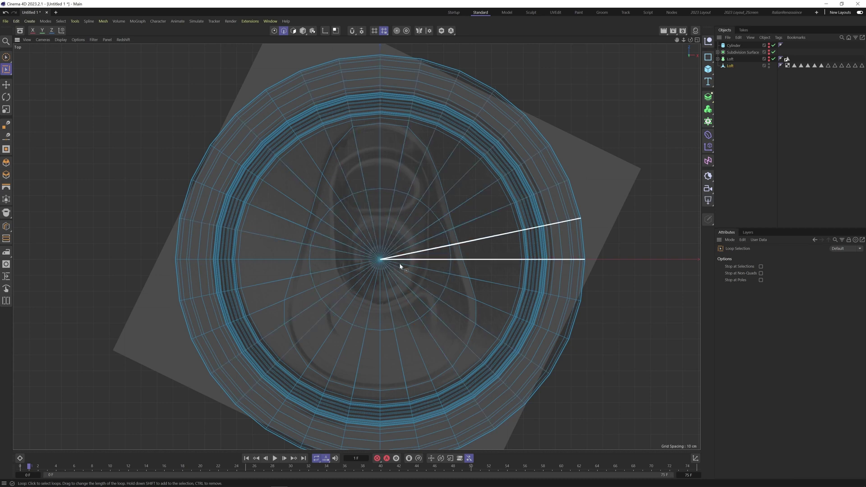
Select all lid polygons inside the teardrop outline and inset them by 3 cm.
key(9)
middle_click(575, 148)
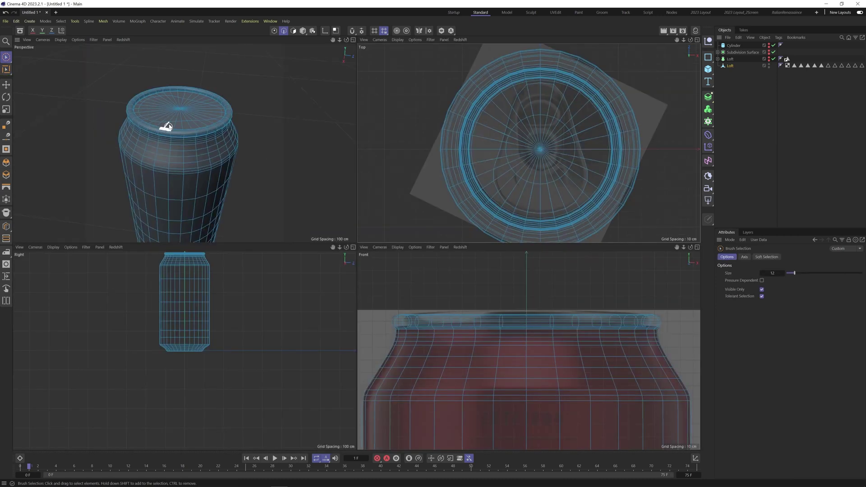
scroll(180, 129, up, 3)
mouse_move(199, 148)
alt+mouse_down()
mouse_move(189, 180)
mouse_move(195, 162)
mouse_move(213, 161)
alt+mouse_up()
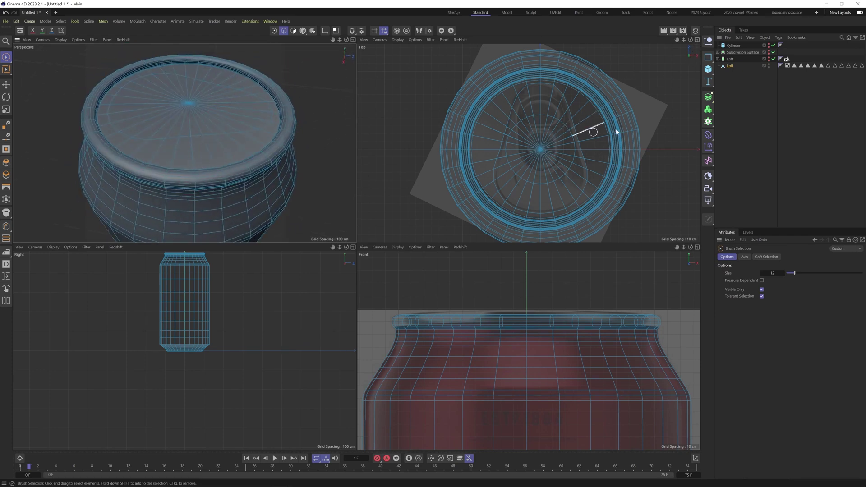
click(293, 30)
click(550, 175)
mouse_move(550, 175)
mouse_down()
mouse_move(559, 190)
mouse_move(510, 189)
mouse_move(532, 99)
mouse_move(556, 153)
mouse_move(548, 155)
mouse_up()
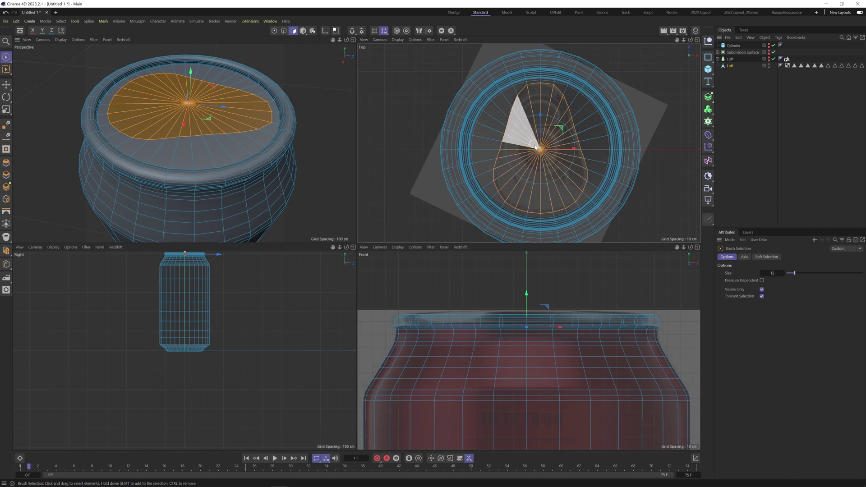
scroll(539, 158, up, 3)
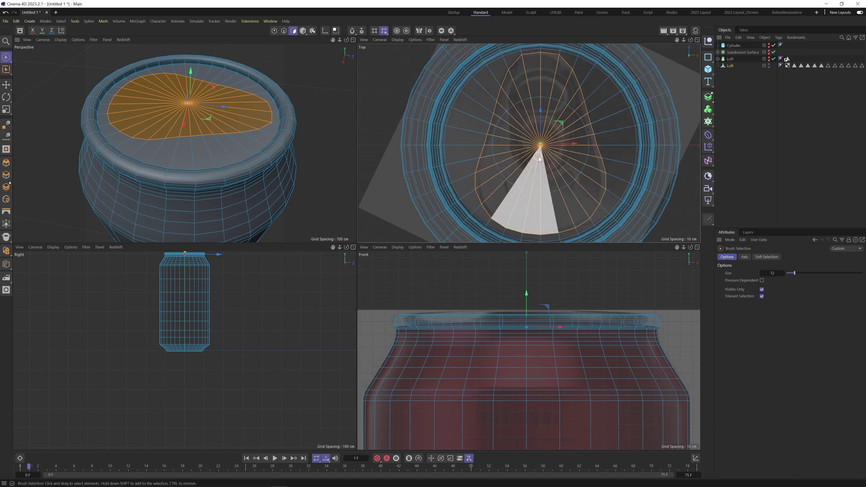
right_click(539, 159)
click(555, 225)
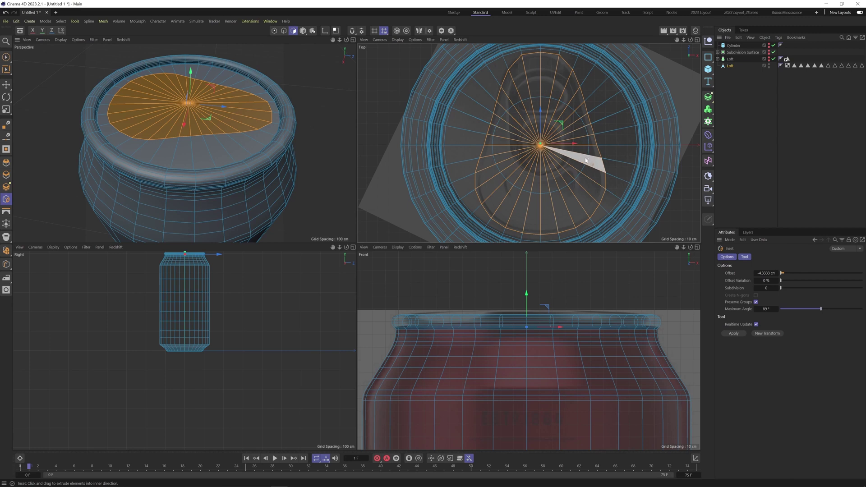
mouse_move(586, 160)
mouse_down()
mouse_move(576, 160)
mouse_move(584, 168)
mouse_up()
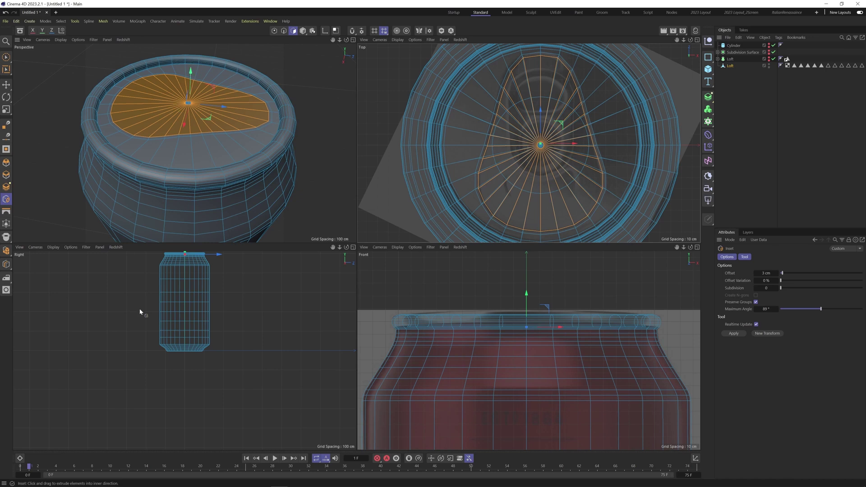
Lower the inset teardrop area slightly to recess it into the lid, and clear the object selection.
scroll(185, 275, up, 5)
drag(526, 294, 526, 296)
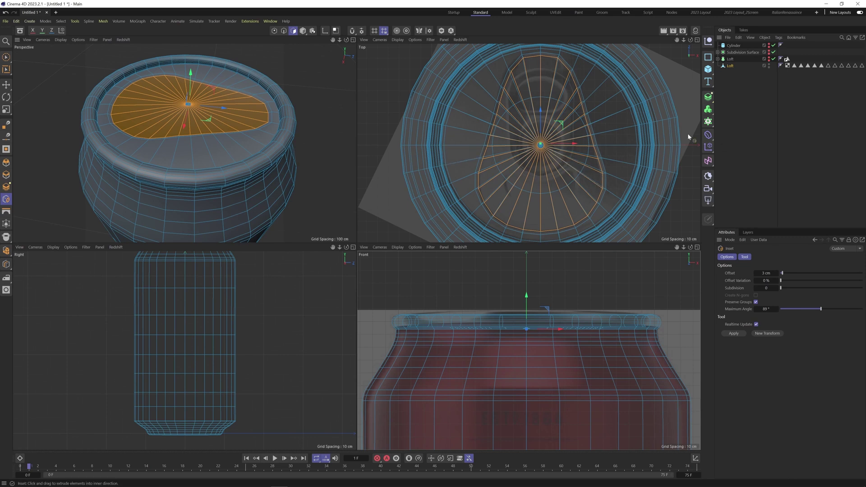
click(732, 98)
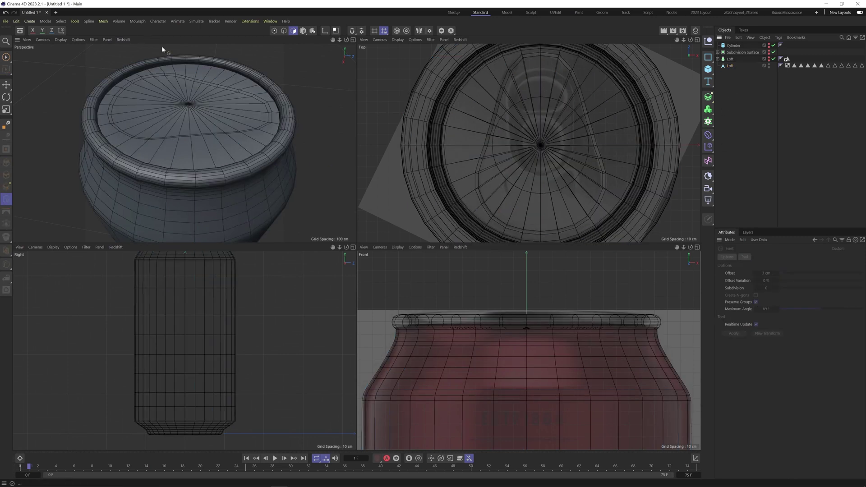
alt+drag(262, 164, 261, 131)
alt+drag(205, 156, 207, 167)
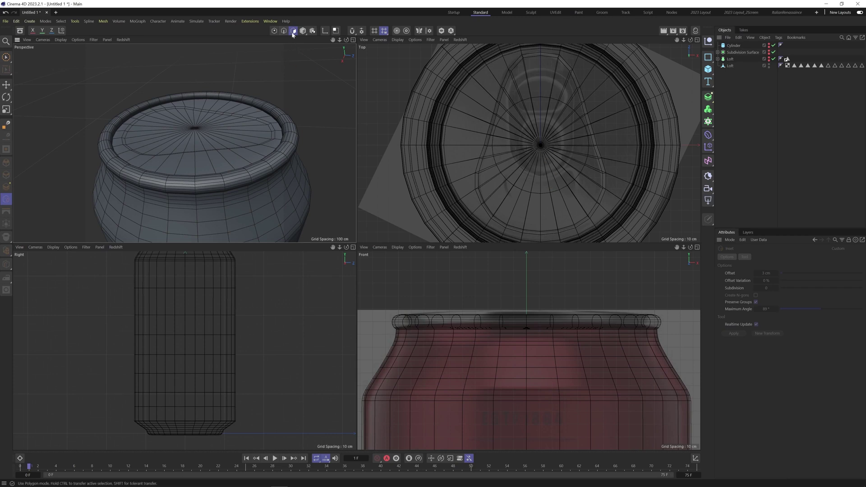
Remove the tiny circular edge loop around the centre point of the polygon Loft's lid.
click(274, 31)
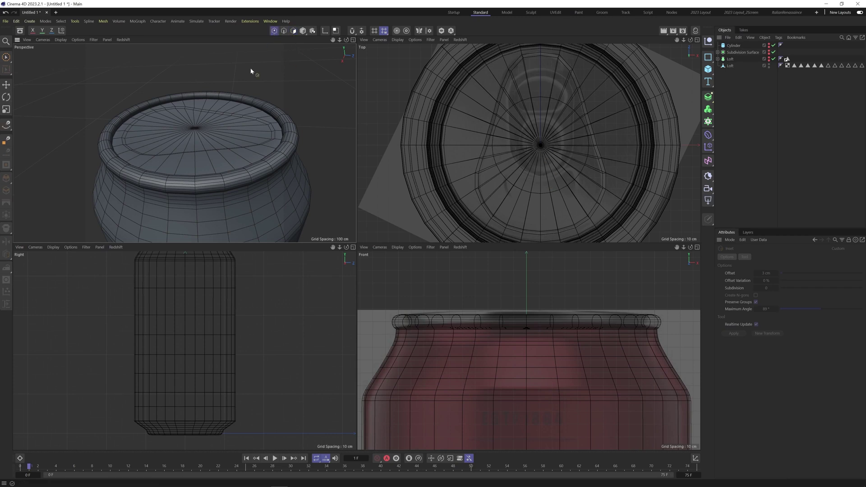
click(734, 66)
scroll(553, 158, up, 6)
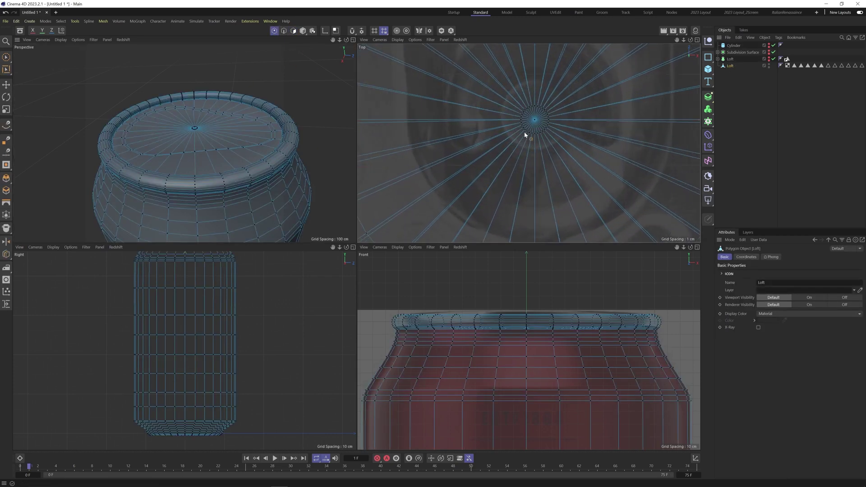
scroll(524, 138, up, 3)
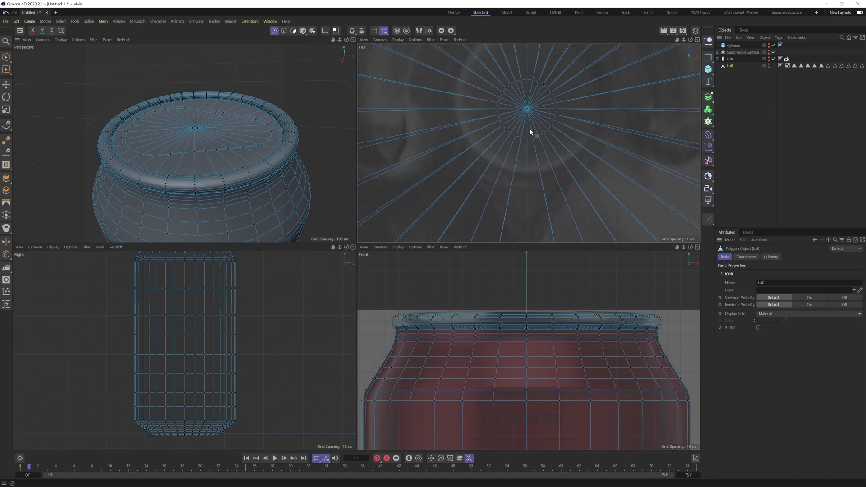
click(284, 30)
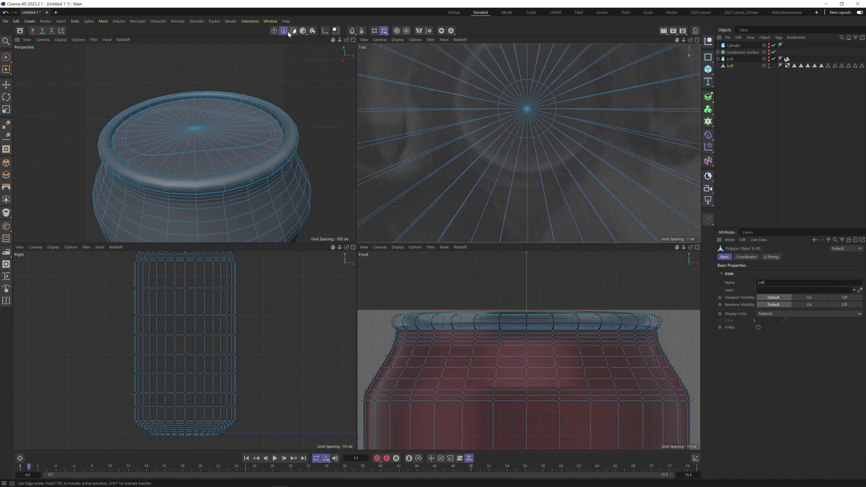
right_click(522, 137)
click(535, 155)
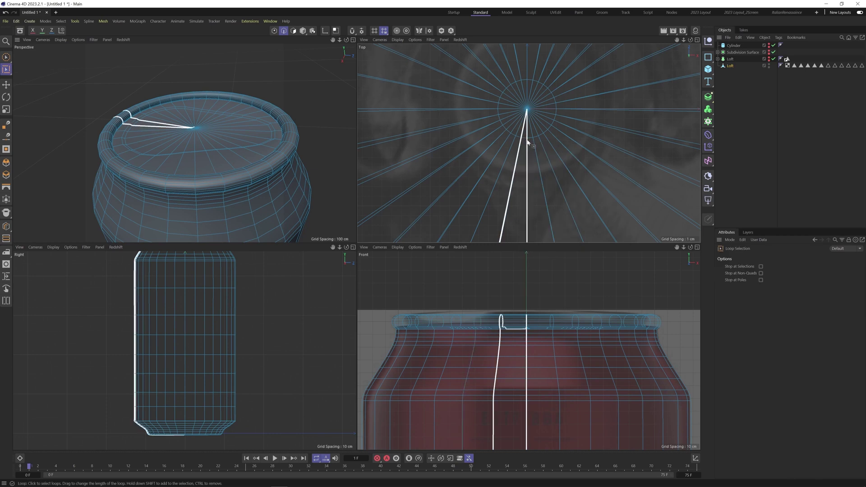
click(526, 142)
key(ctrl+z)
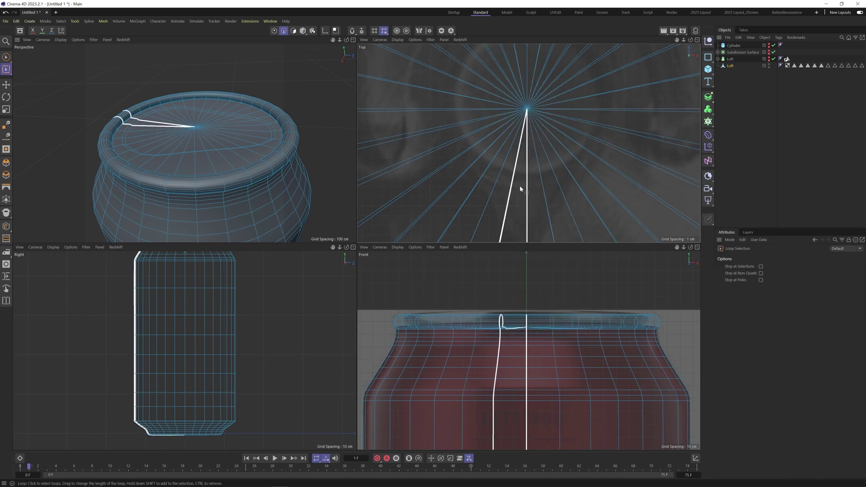
key(space)
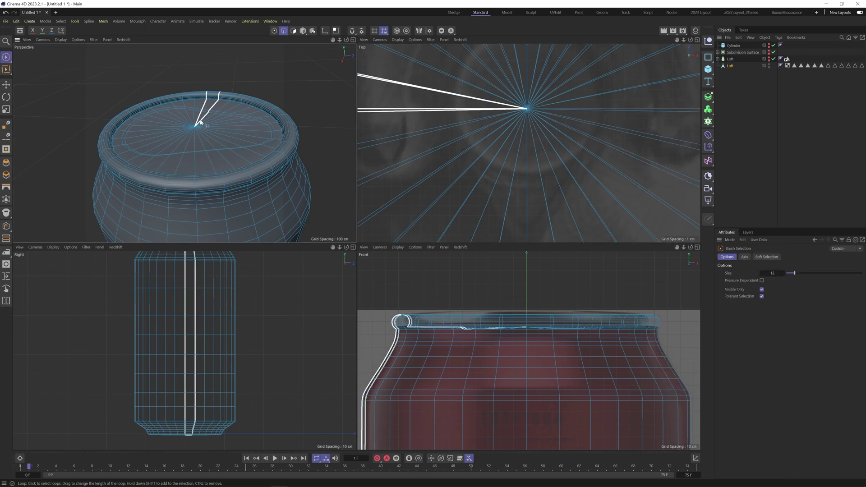
key(super)
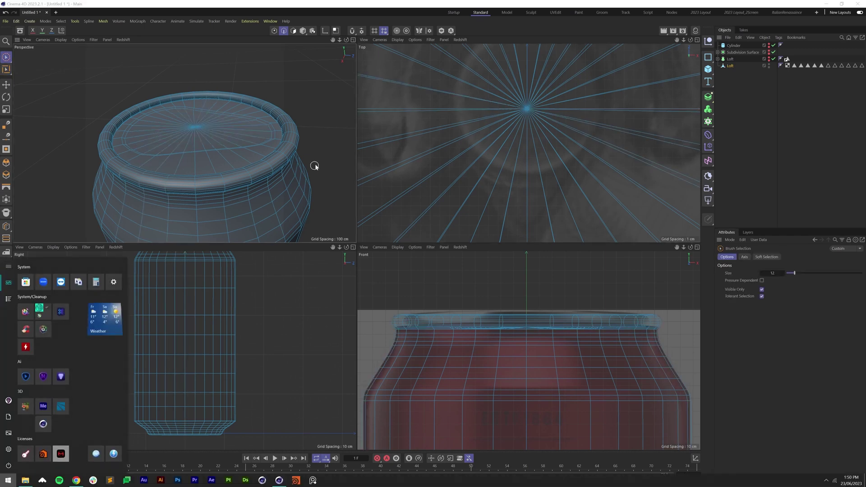
key(super)
Loop-cut the narrow band between the two teardrop outlines on the lid at an offset of 50%.
mouse_move(201, 166)
alt+mouse_down()
mouse_move(213, 128)
mouse_move(185, 149)
mouse_move(208, 141)
alt+mouse_up()
scroll(206, 139, up, 5)
scroll(206, 140, down, 5)
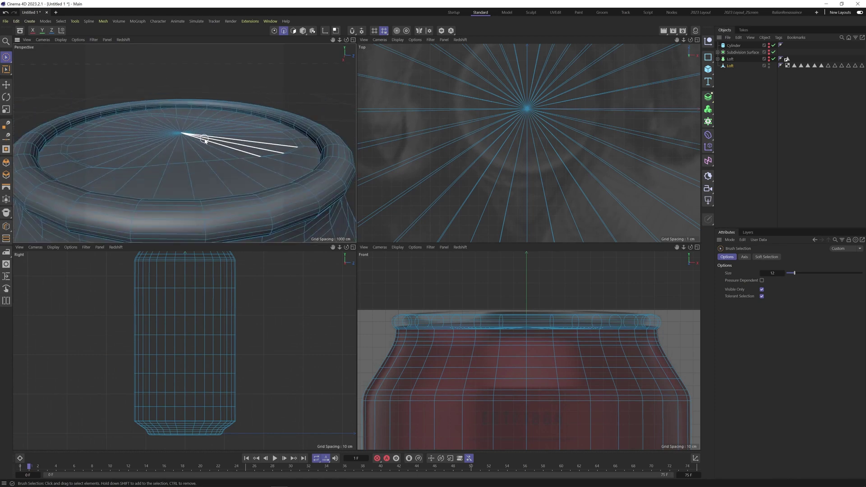
scroll(203, 139, up, 5)
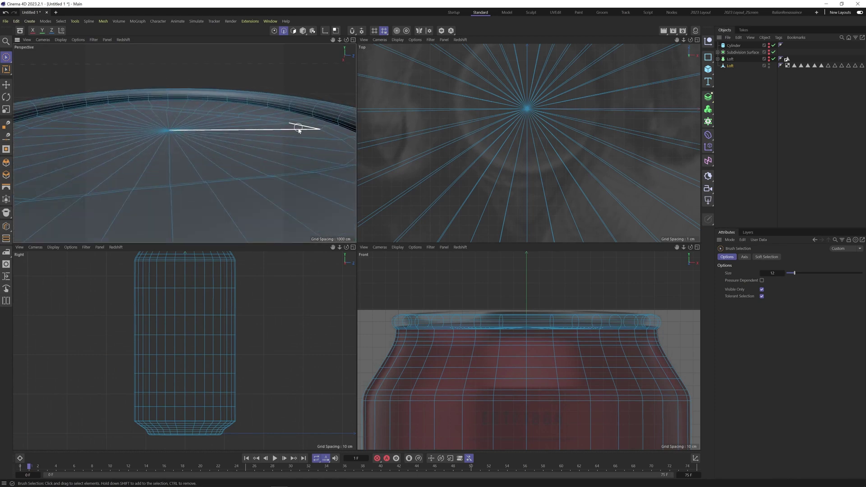
key(k)
key(l)
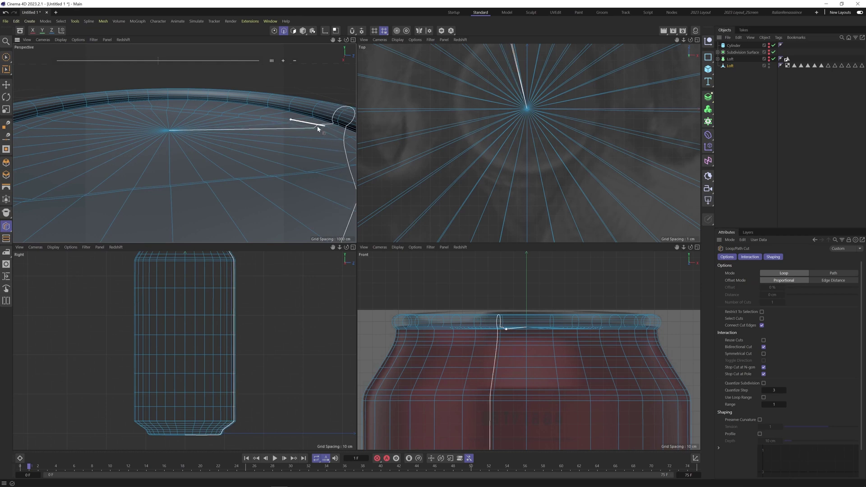
click(323, 130)
double_click(149, 70)
text(50)
key(Return)
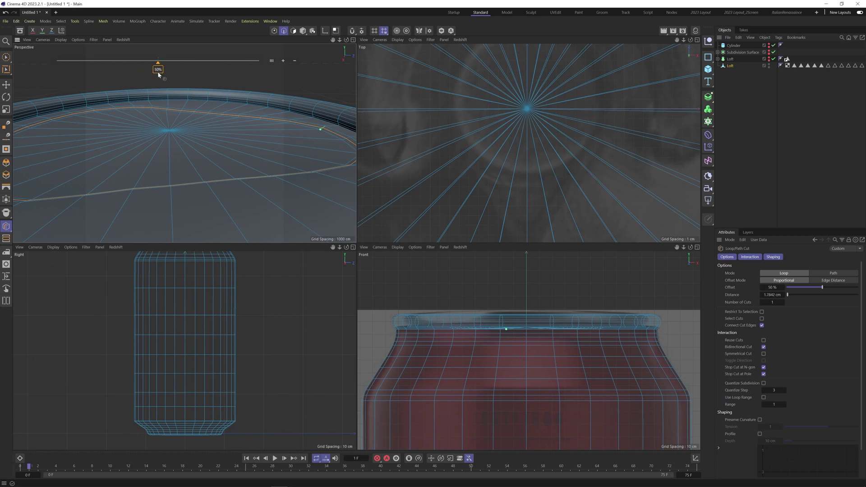
Select the new edge loop between the teardrop outlines and scale it slightly to refine the recess edge.
key(u)
key(l)
click(313, 130)
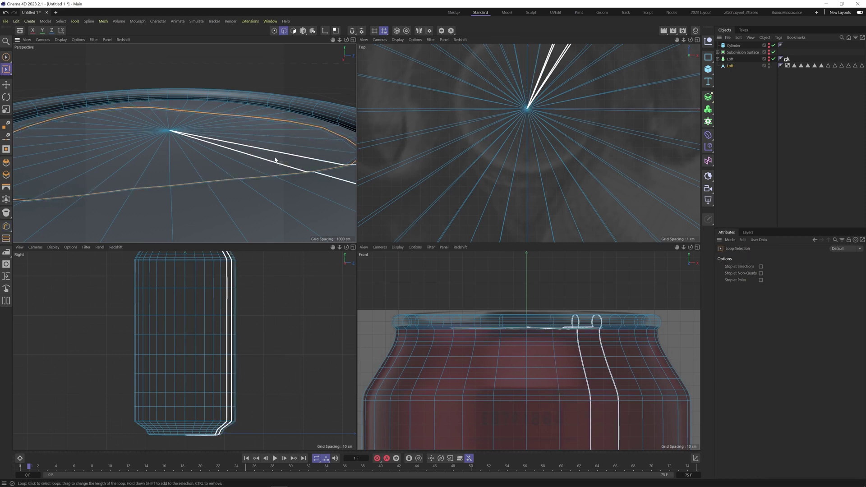
key(t)
scroll(537, 163, down, 5)
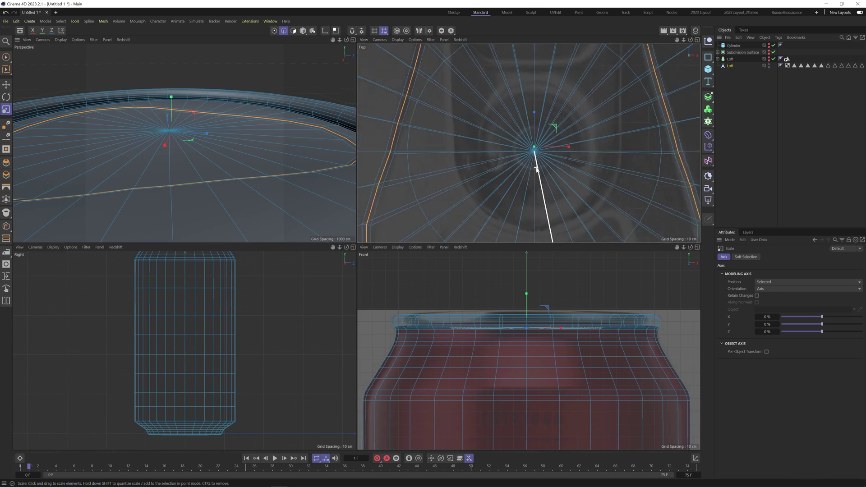
drag(536, 168, 478, 235)
scroll(213, 107, up, 6)
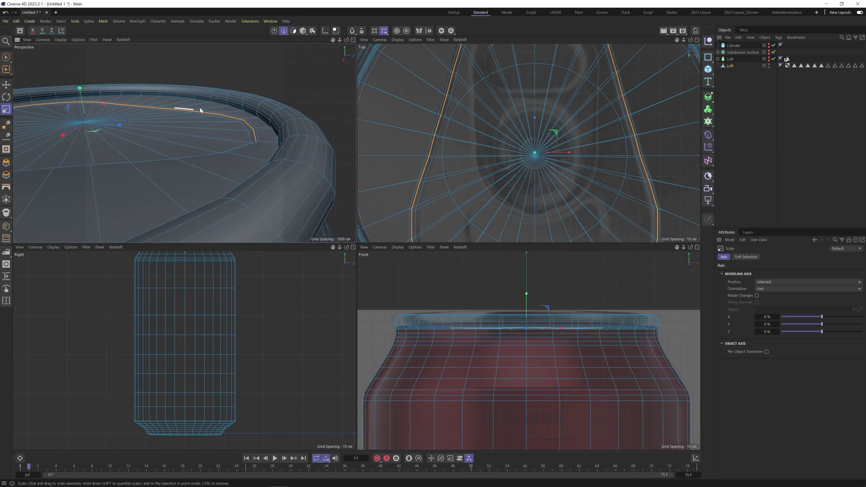
scroll(233, 123, down, 6)
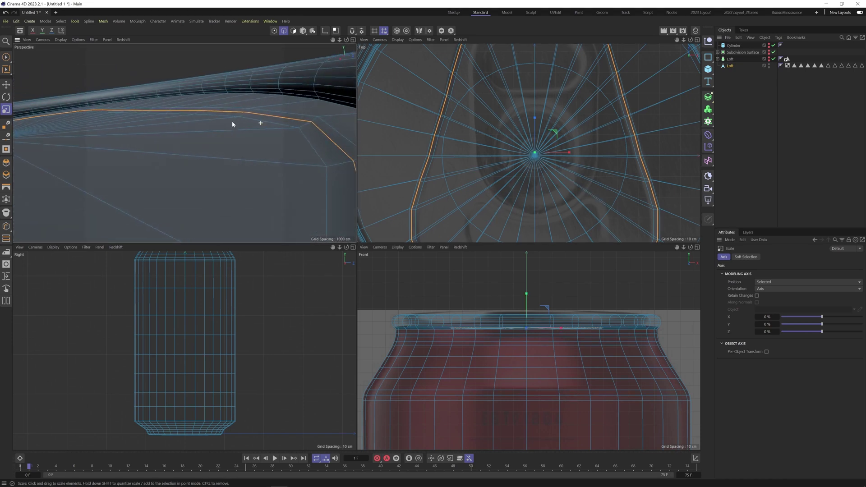
drag(241, 130, 140, 143)
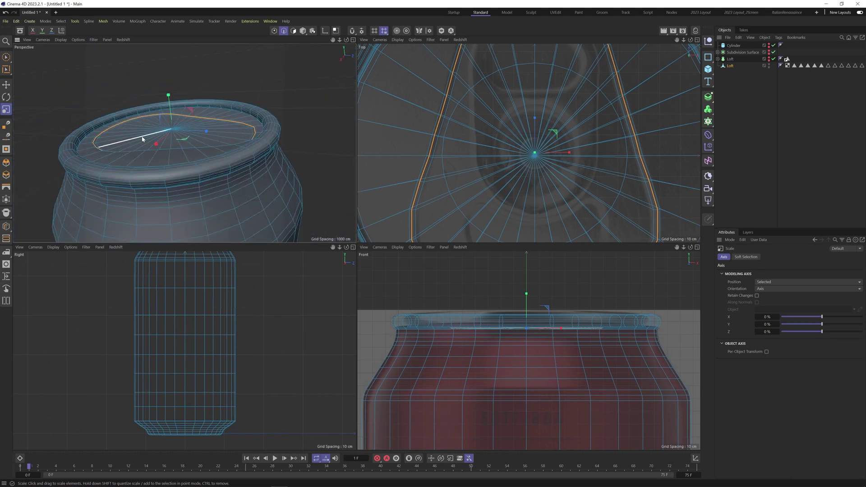
scroll(194, 158, up, 4)
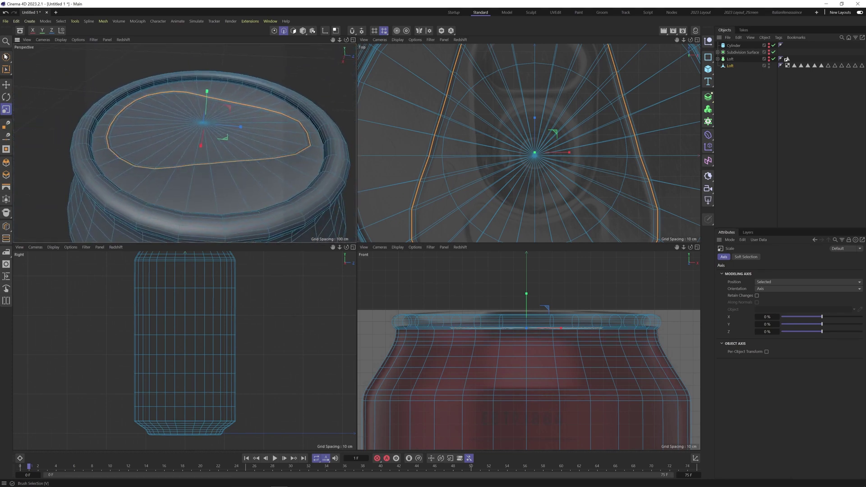
Clear the object selection, enlarge the perspective view and display the can with smooth shading without wireframe lines.
click(752, 98)
alt+drag(153, 155, 194, 199)
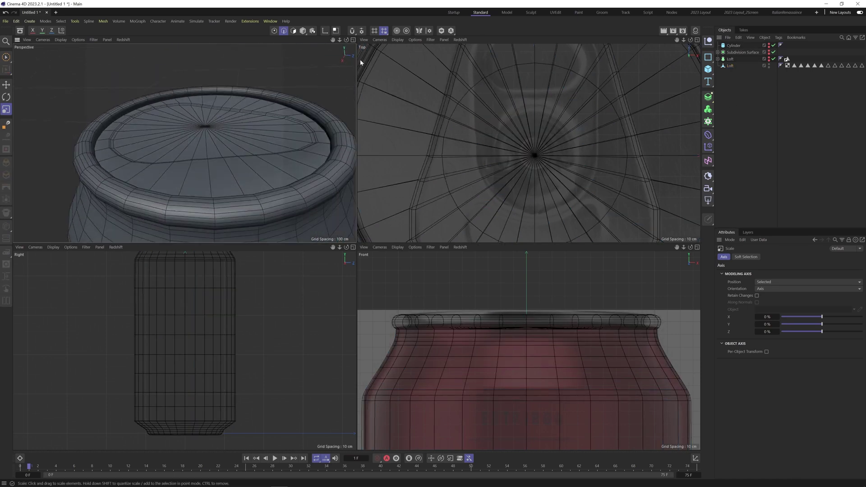
middle_click(340, 215)
scroll(340, 215, down, 8)
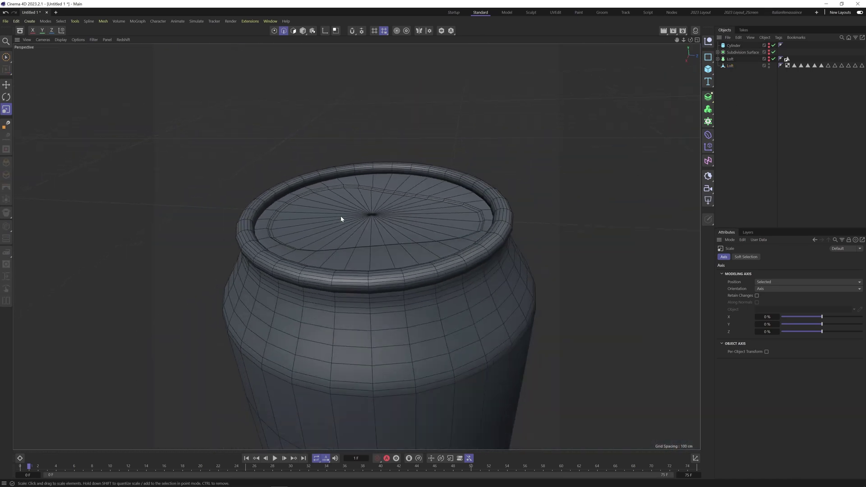
alt+drag(428, 201, 399, 241)
click(42, 40)
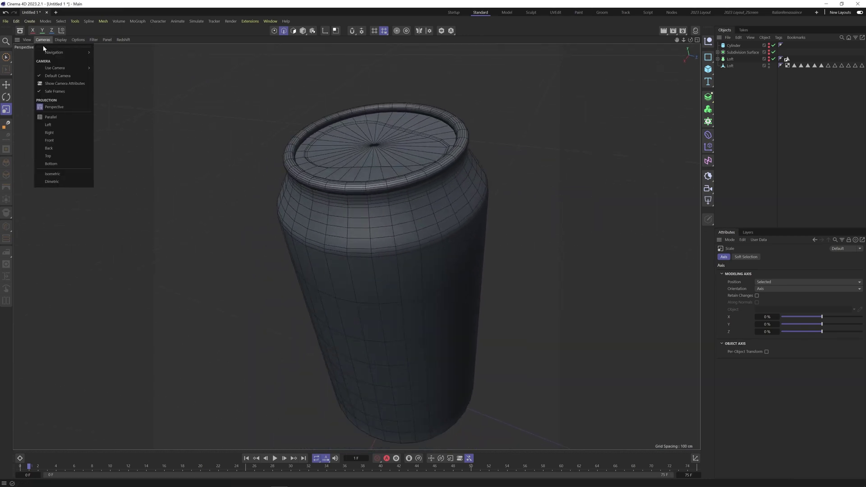
click(72, 59)
alt+drag(429, 187, 424, 156)
alt+drag(347, 221, 349, 202)
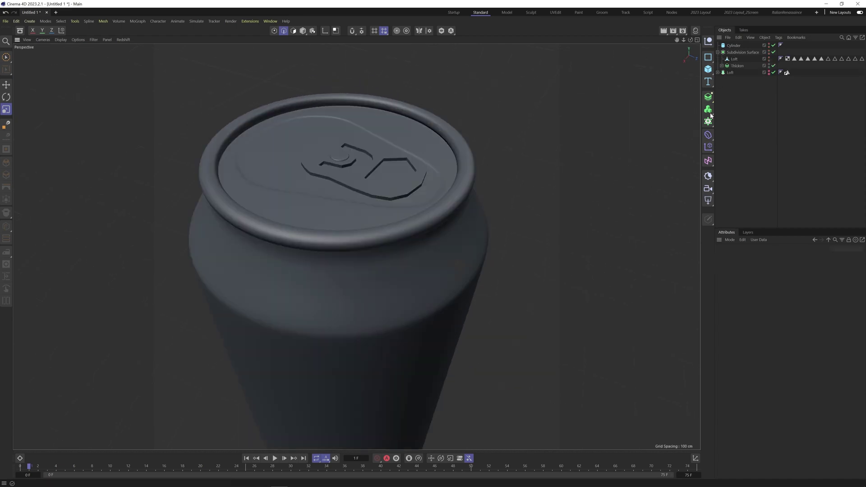
Add a Connect generator and nest it as the first child of the Subdivision Surface.
click(708, 97)
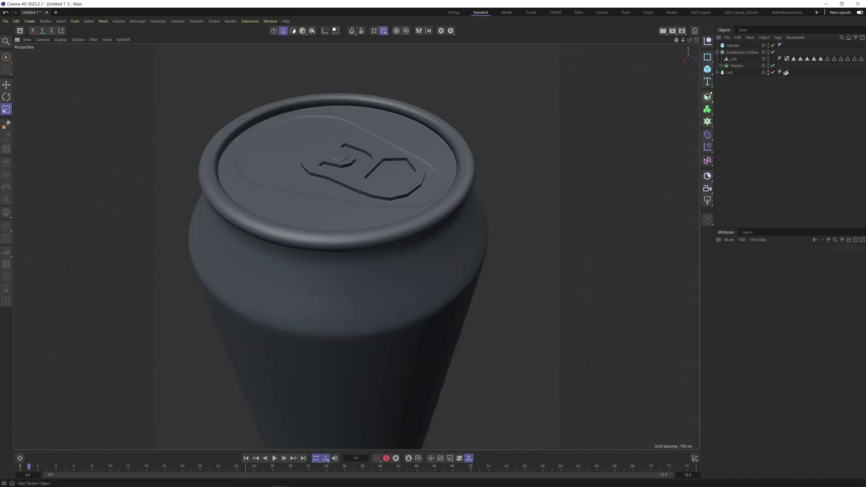
click(707, 97)
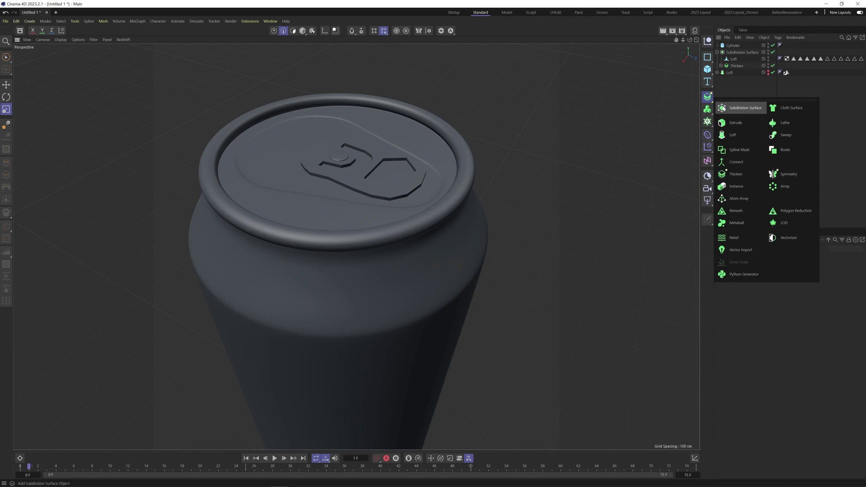
click(741, 162)
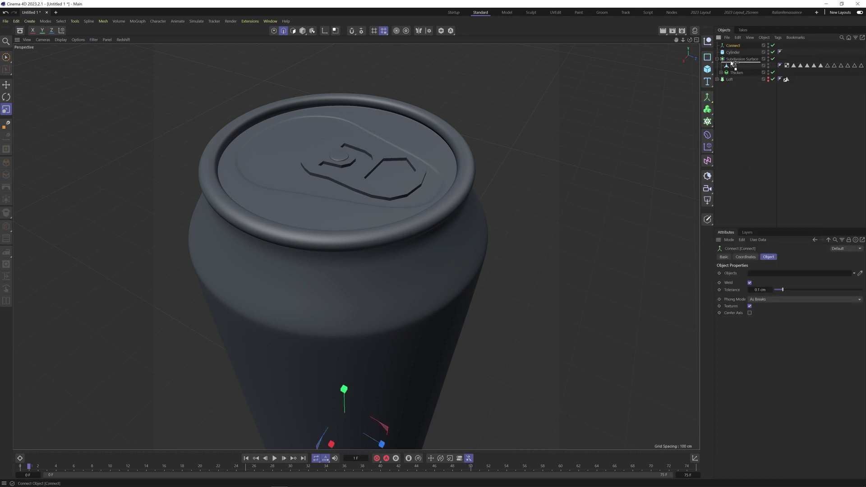
drag(731, 64, 731, 64)
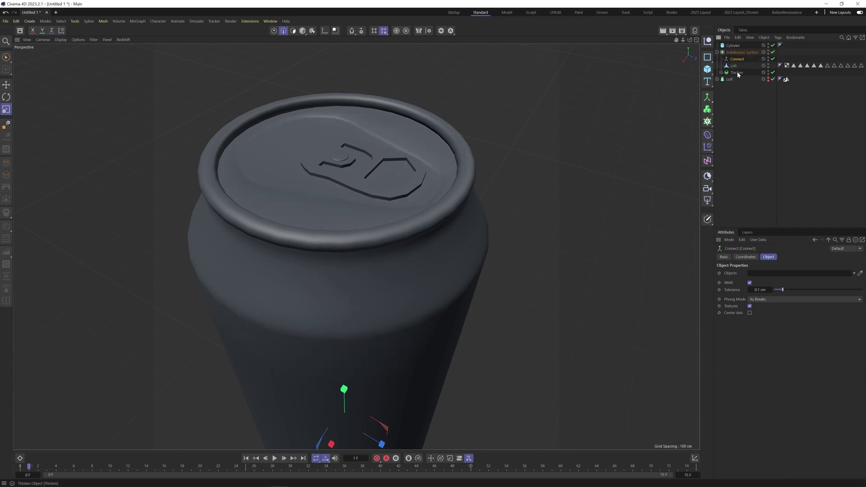
Place the polygon Loft and the Thicken object together inside the Connect object, and clear the selection.
click(734, 65)
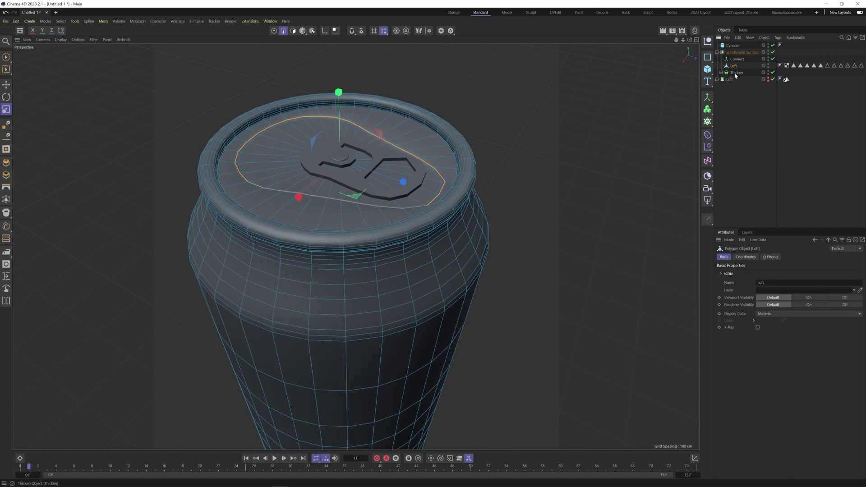
ctrl+click(735, 73)
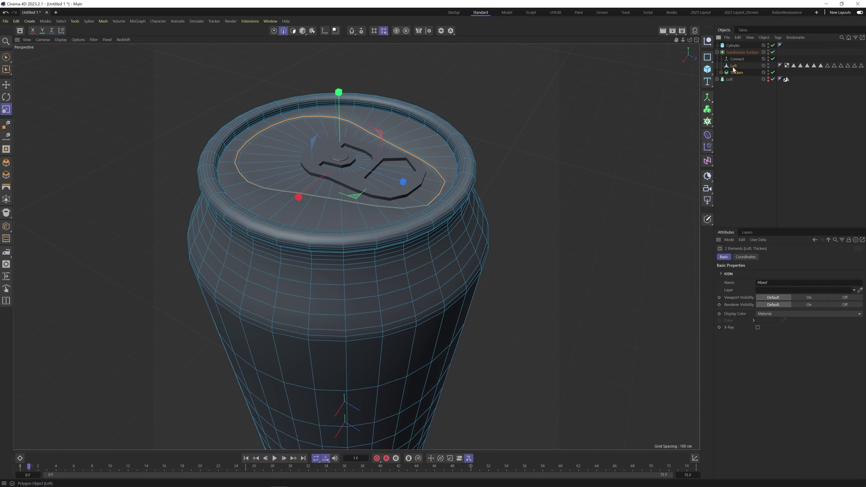
drag(737, 63, 738, 63)
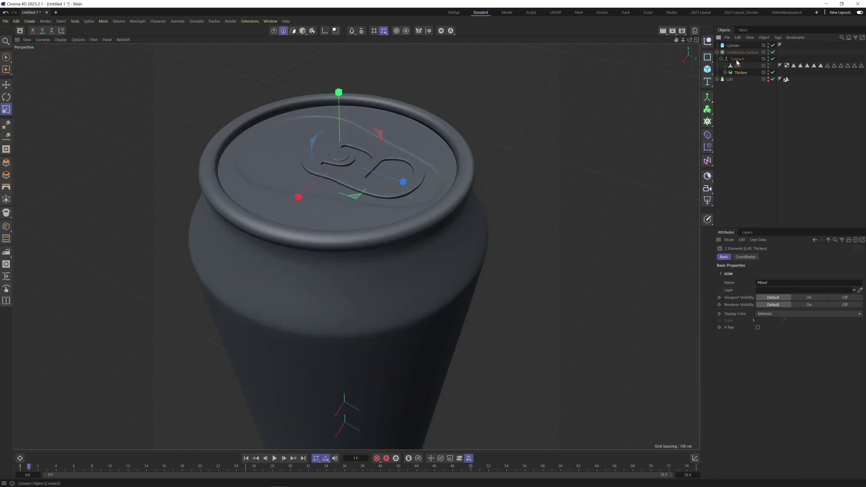
click(739, 93)
click(737, 60)
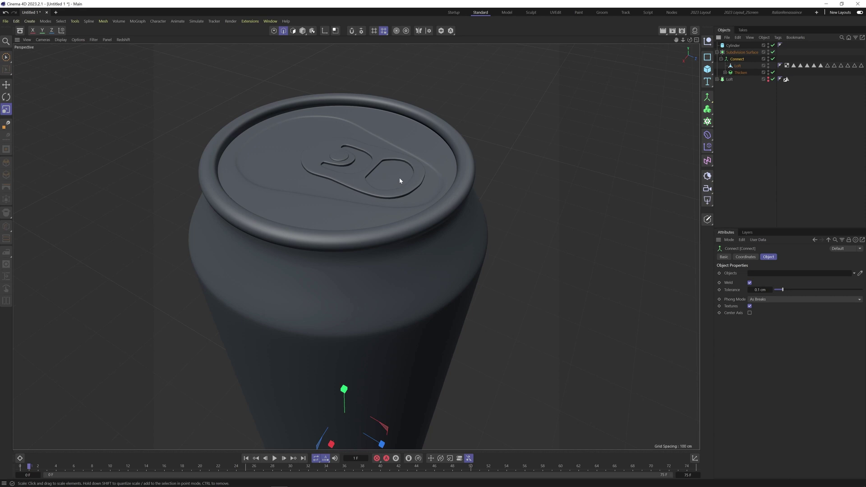
click(740, 53)
click(741, 112)
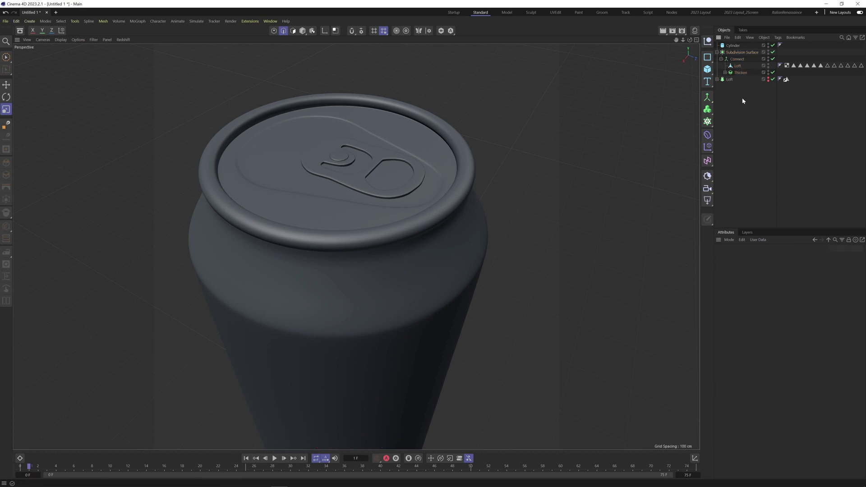
Rename the Plane inside the Thicken object to "Can Lid" and the polygon Loft inside the Connect object to "Can".
double_click(741, 72)
click(726, 73)
double_click(743, 80)
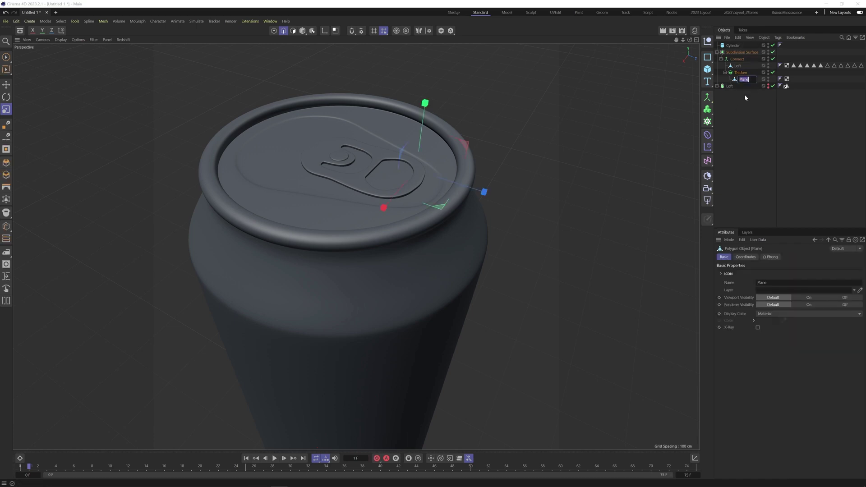
text(Can Lid)
key(Return)
double_click(744, 66)
text(Can)
key(Return)
Rename the Connect object to "Can Group" and collapse its hierarchy.
double_click(737, 59)
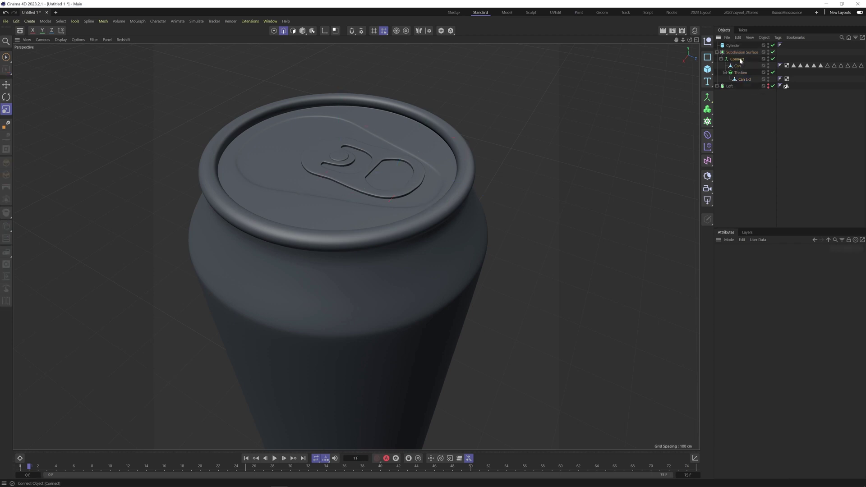
text(Can Gr)
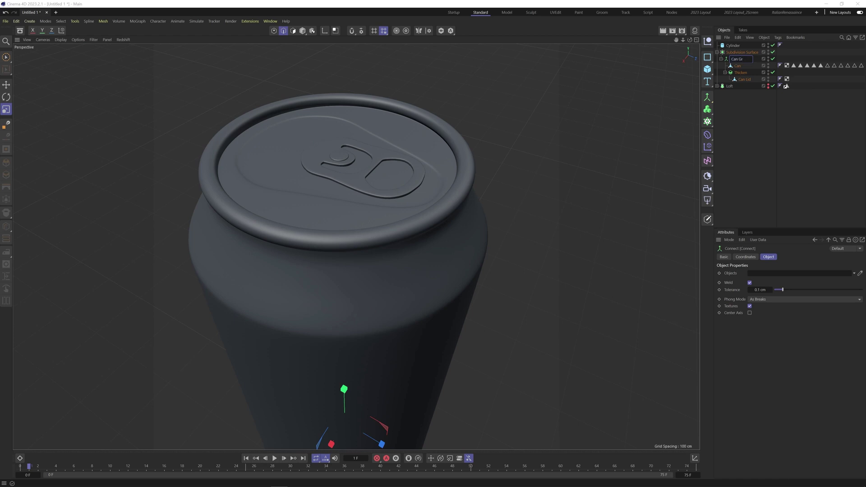
text(oup)
key(Return)
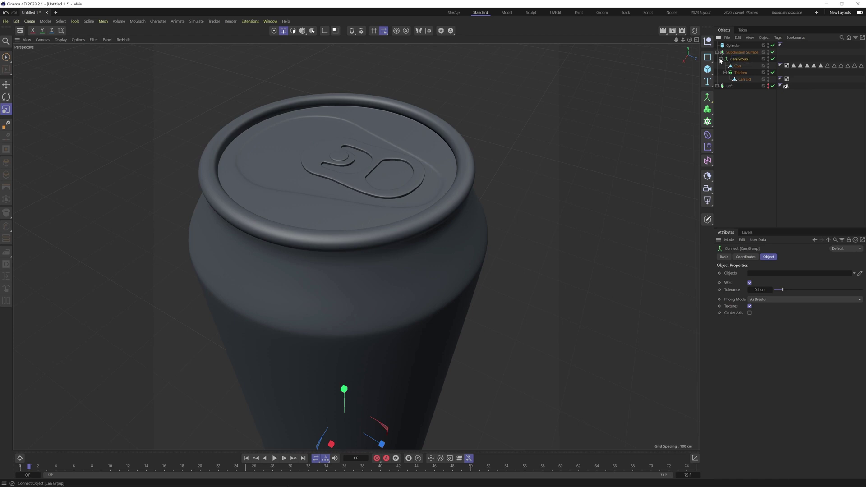
click(721, 59)
click(737, 101)
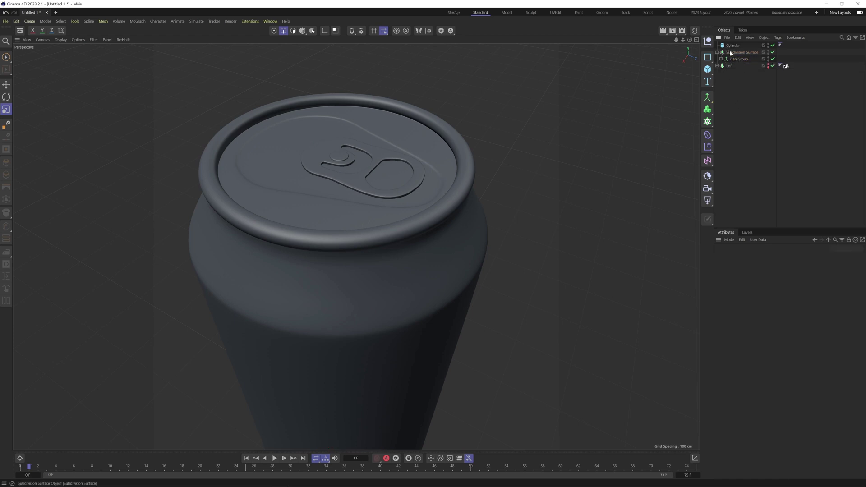
Move the rivet Cylinder into Can Group between Can and Thicken, and collapse the group.
drag(731, 47, 736, 71)
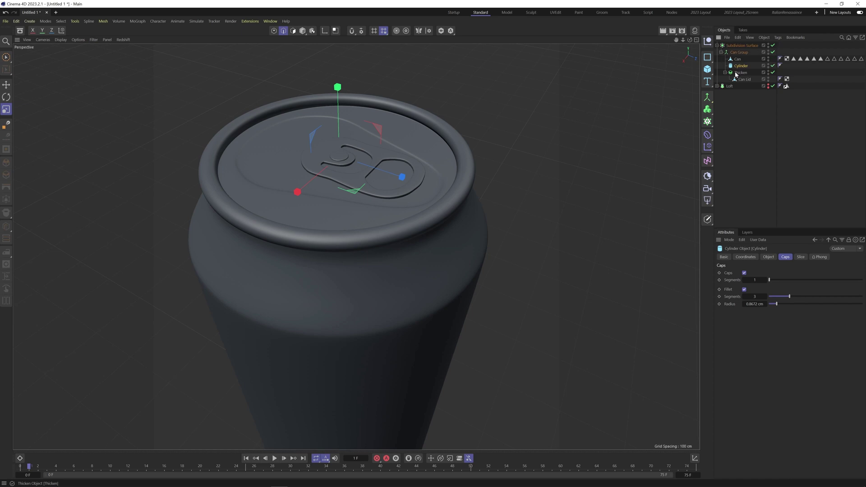
double_click(743, 66)
click(738, 96)
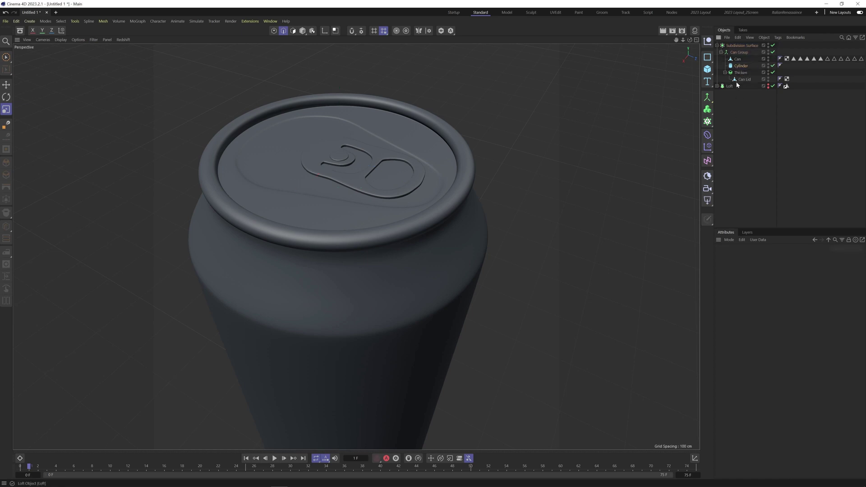
click(721, 52)
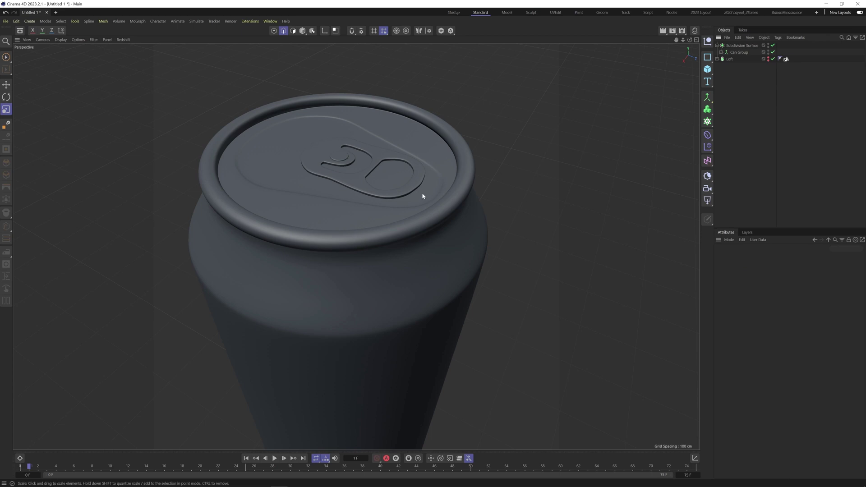